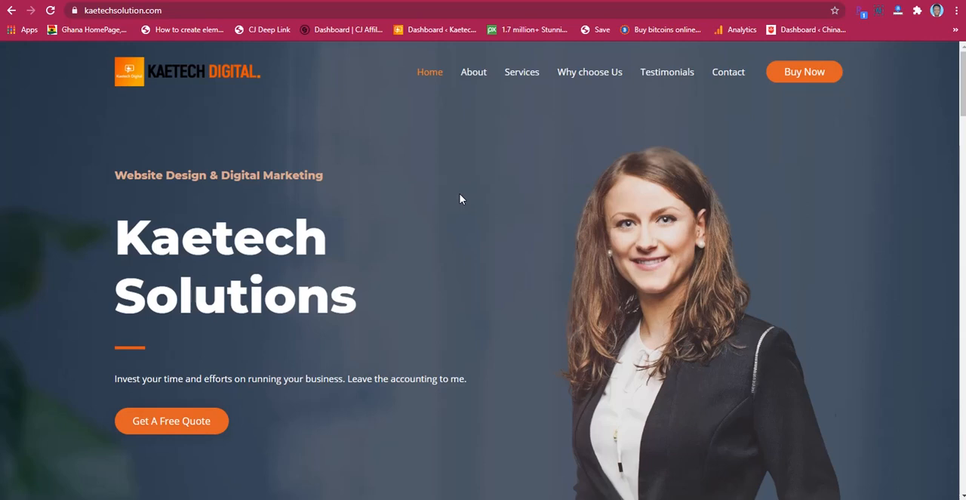
Step: Look through the Kaetech Solutions homepage, from the hero banner down to the accounting and tax services sections
scroll(460, 198, "down", 3)
scroll(461, 194, "down", 1)
scroll(460, 194, "down", 4)
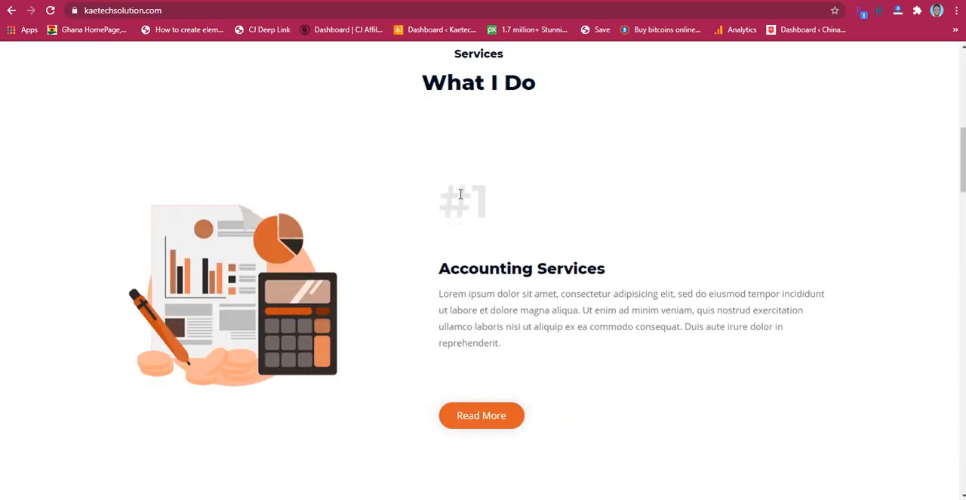
scroll(461, 194, "up", 8)
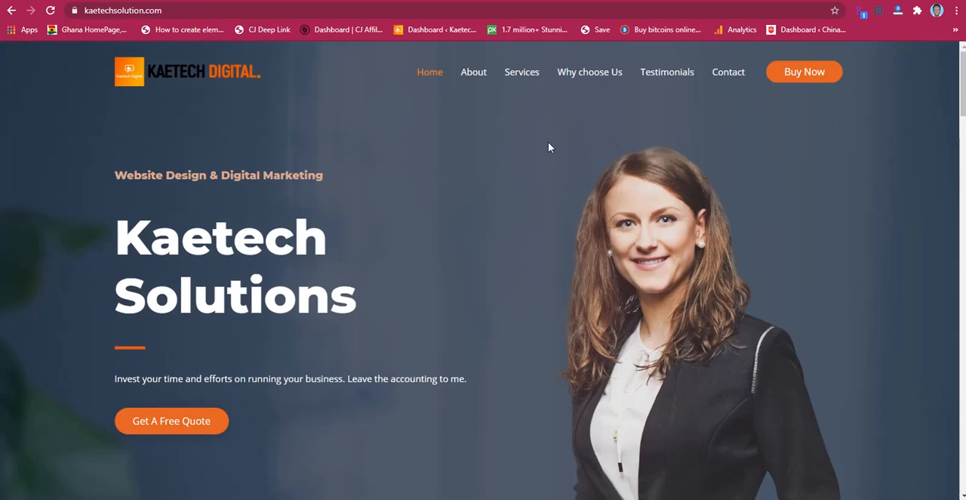
scroll(487, 133, "down", 8)
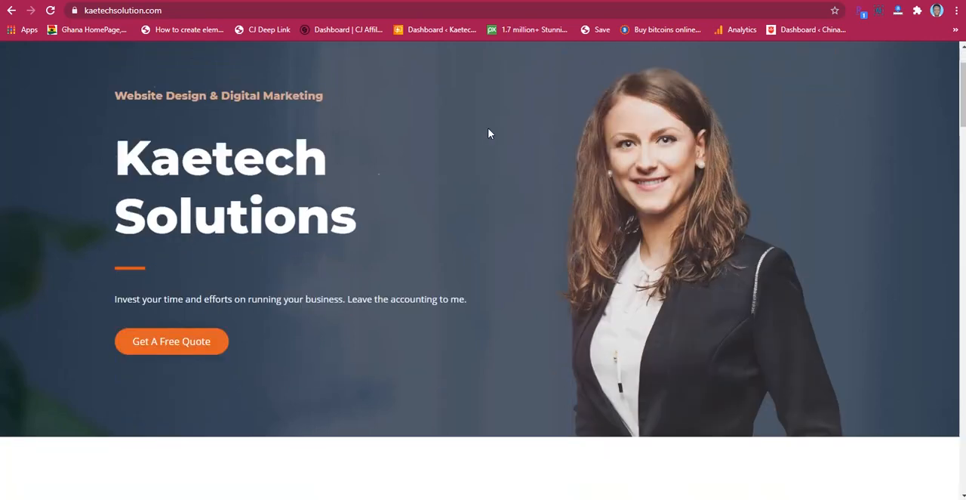
scroll(487, 134, "down", 7)
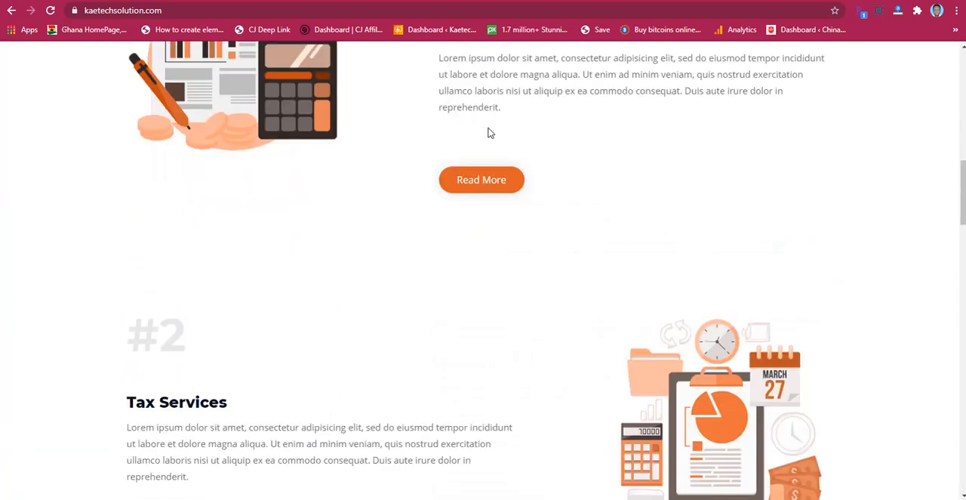
scroll(487, 134, "up", 4)
scroll(487, 133, "up", 11)
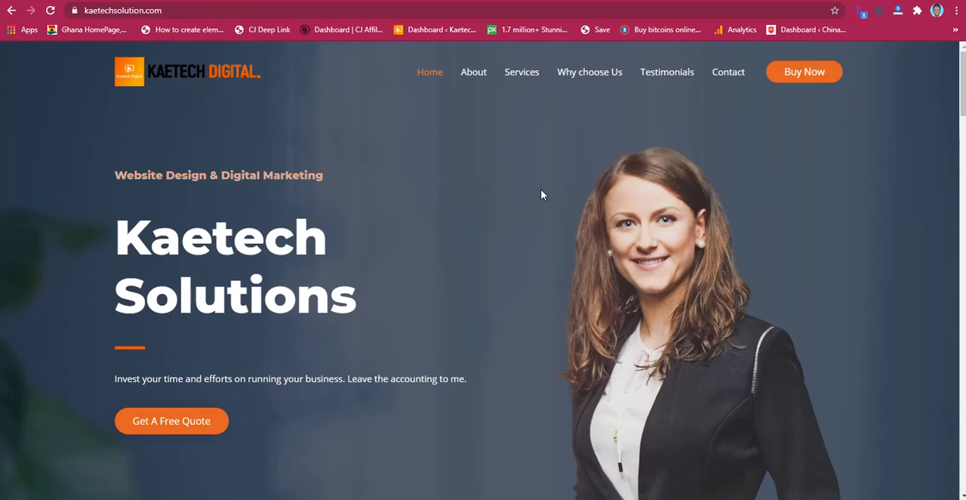
scroll(540, 194, "down", 3)
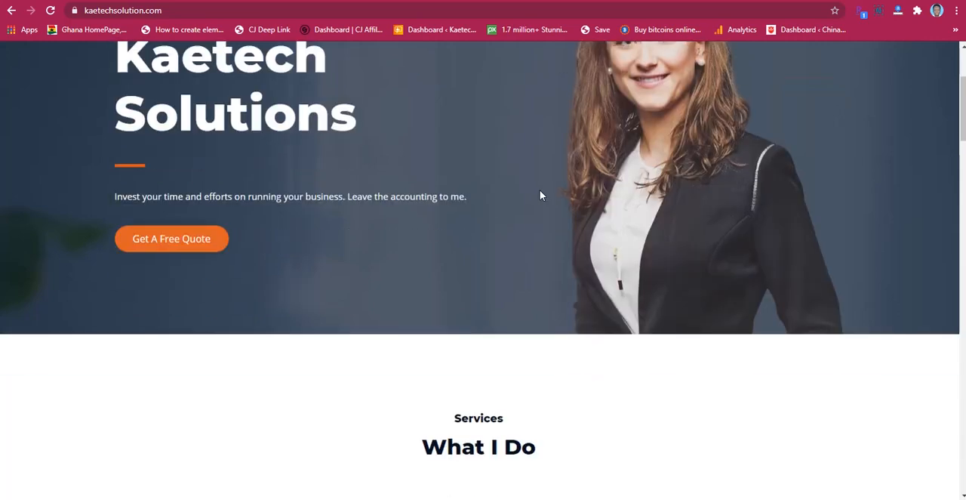
scroll(540, 196, "up", 2)
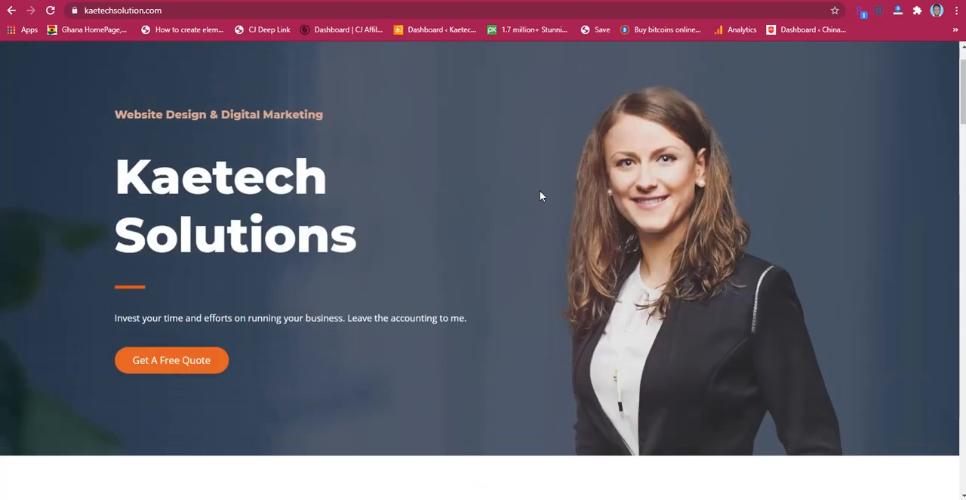
scroll(539, 196, "up", 1)
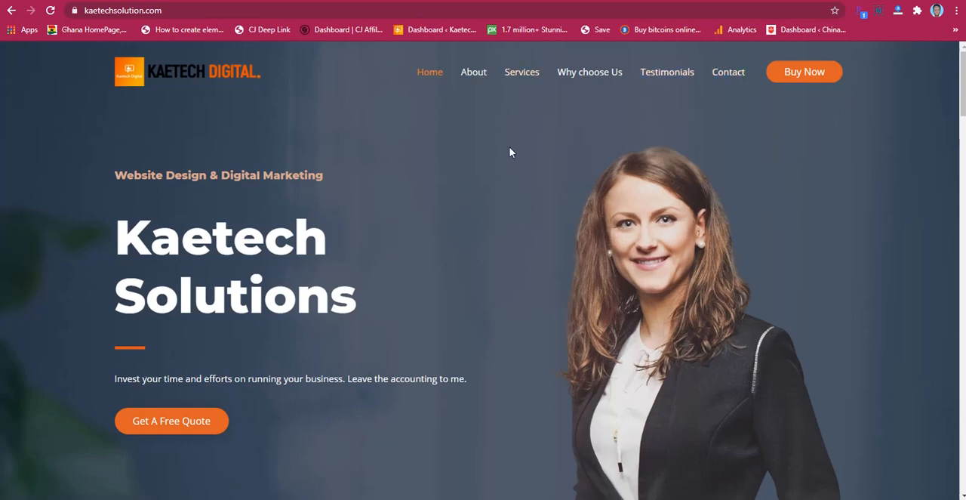
scroll(610, 178, "down", 1)
scroll(611, 203, "down", 8)
scroll(612, 226, "up", 2)
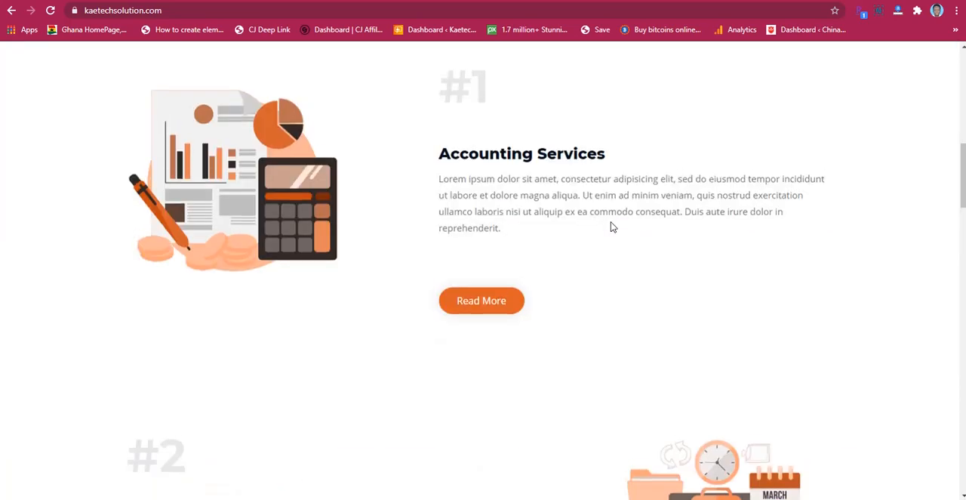
scroll(613, 227, "up", 6)
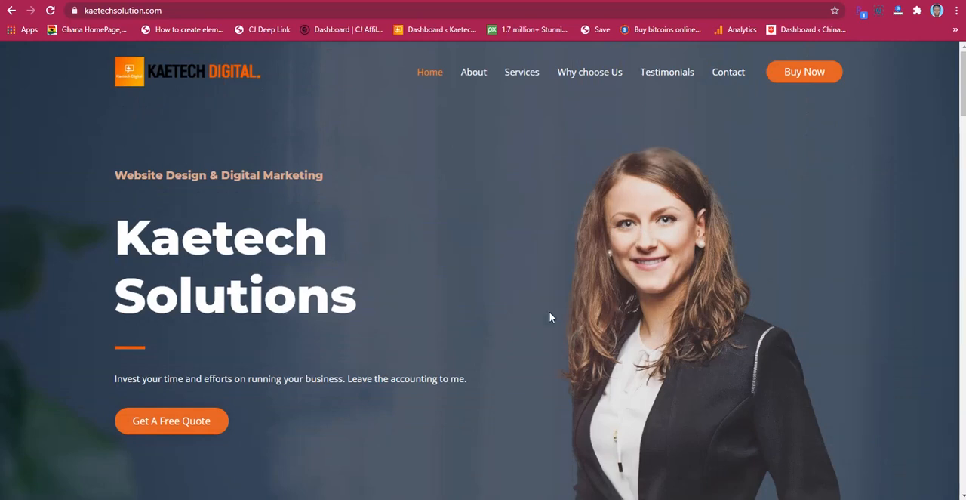
scroll(570, 307, "down", 4)
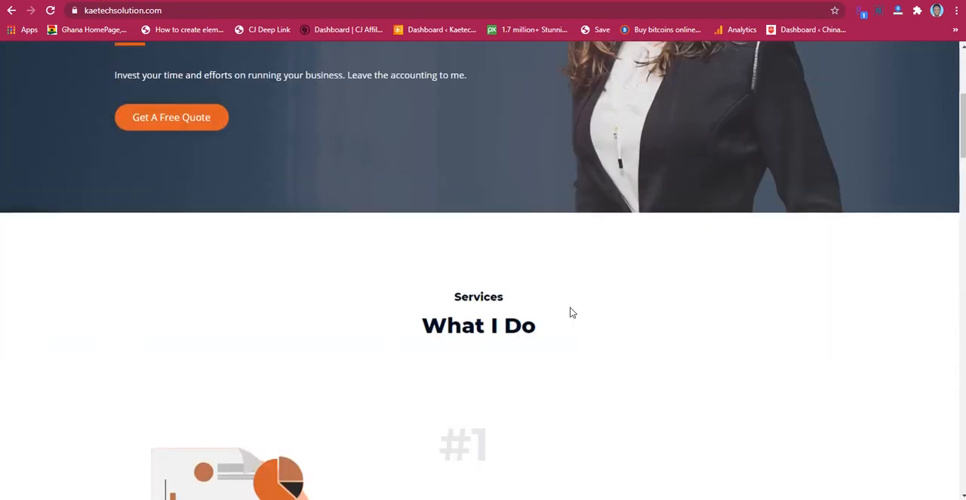
scroll(572, 312, "down", 7)
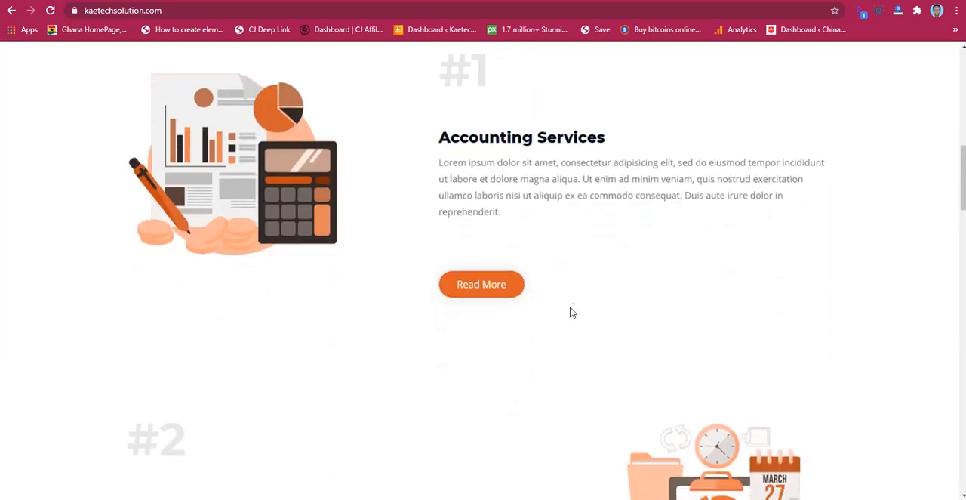
scroll(571, 312, "up", 8)
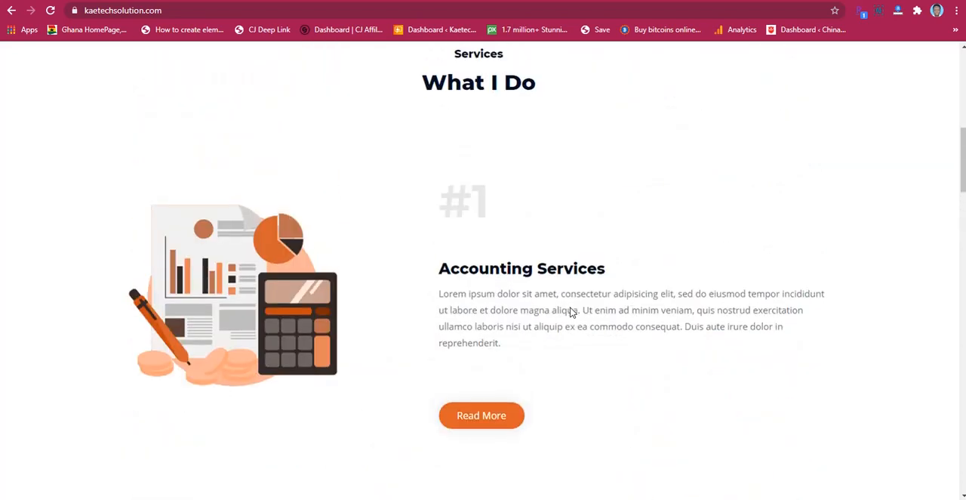
scroll(572, 311, "up", 4)
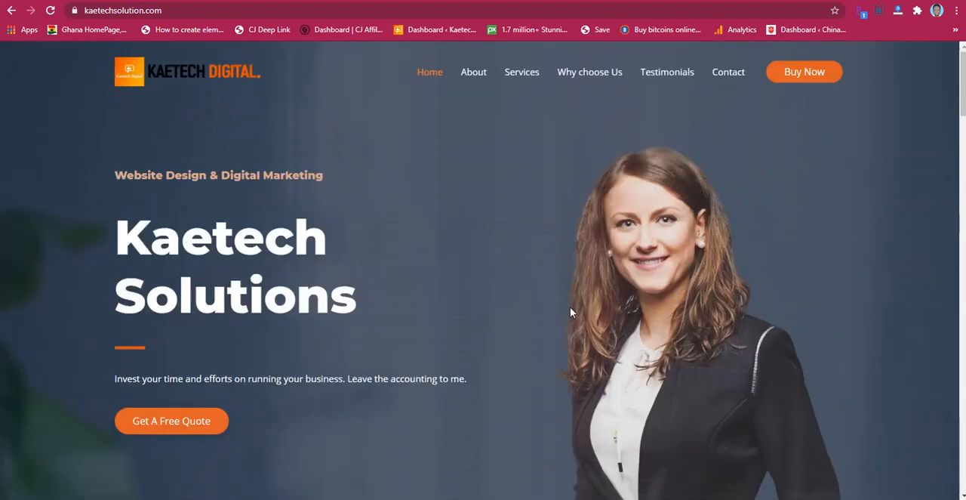
scroll(571, 312, "down", 3)
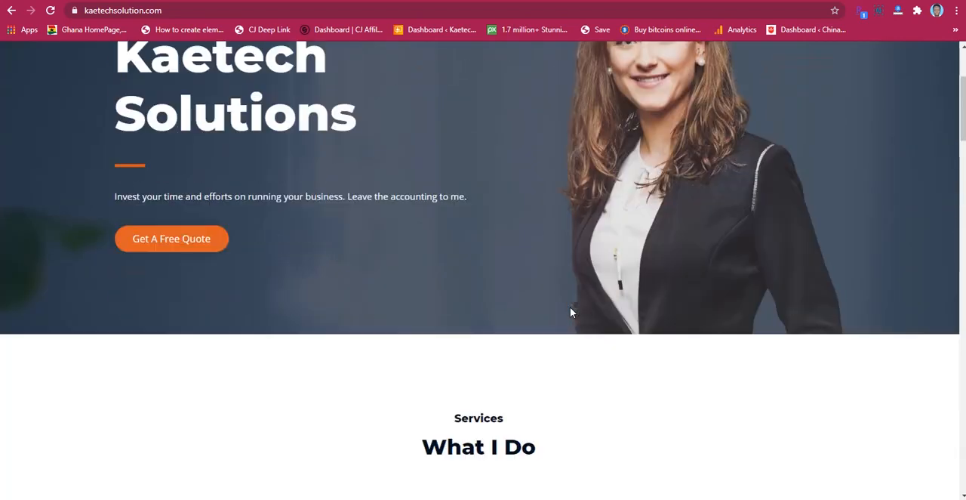
scroll(569, 312, "down", 7)
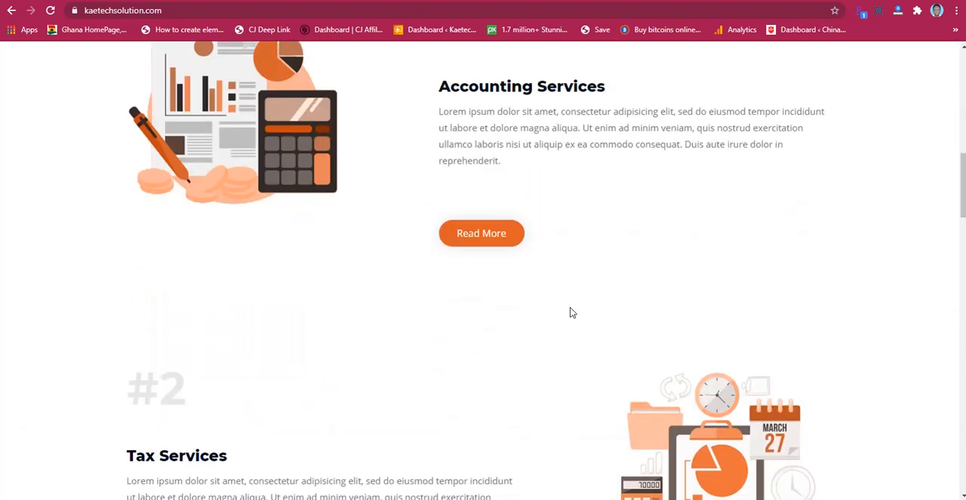
scroll(572, 312, "up", 4)
scroll(571, 312, "up", 5)
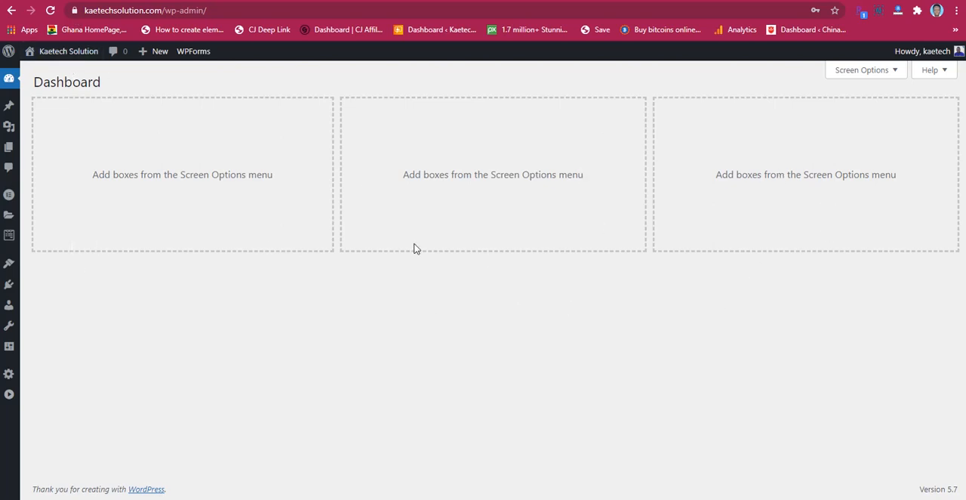
Step: Expand the collapsed WordPress admin menu and open the page for adding new plugins
left_click(7, 397)
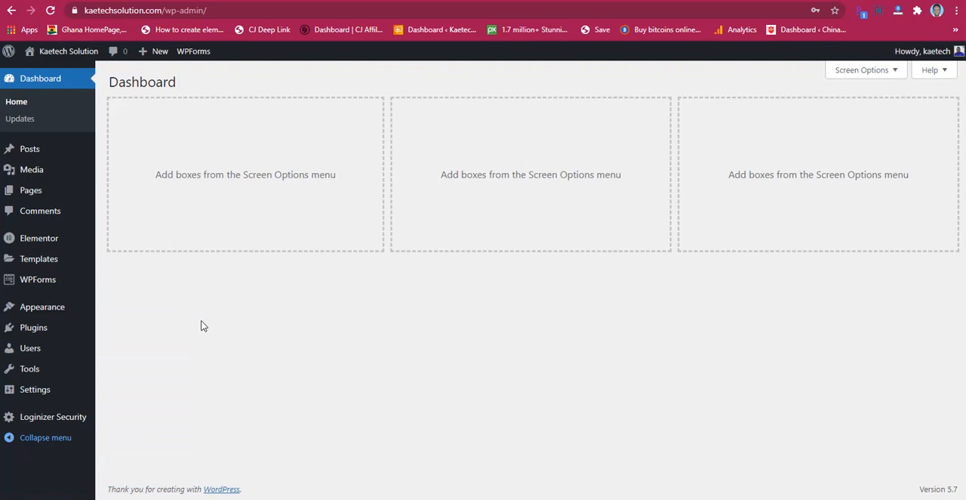
mouse_move(30, 330)
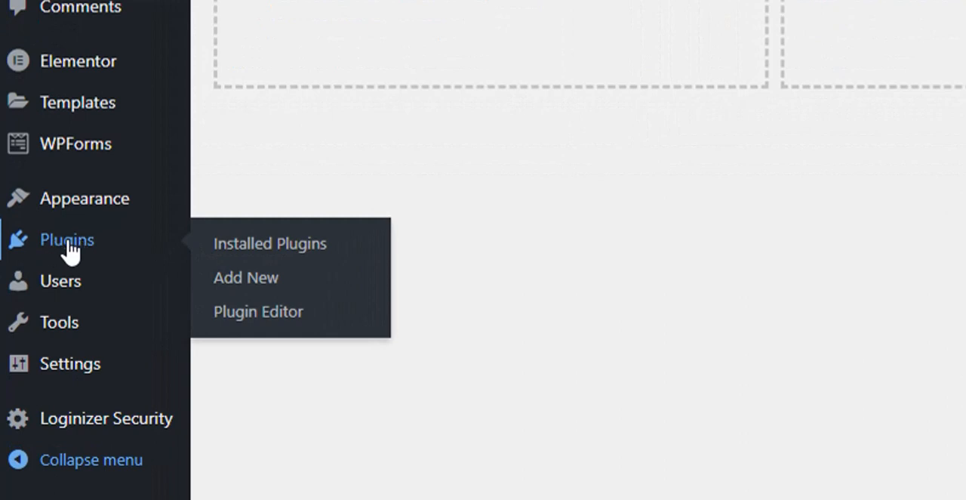
left_click(246, 279)
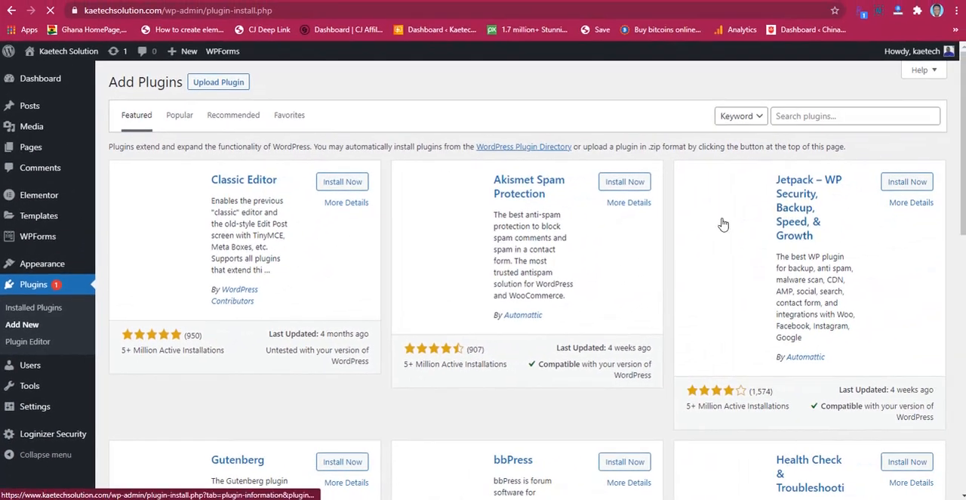
Step: Find the WooCommerce plugin by searching for "woocommerce", and install and activate it
left_click(817, 119)
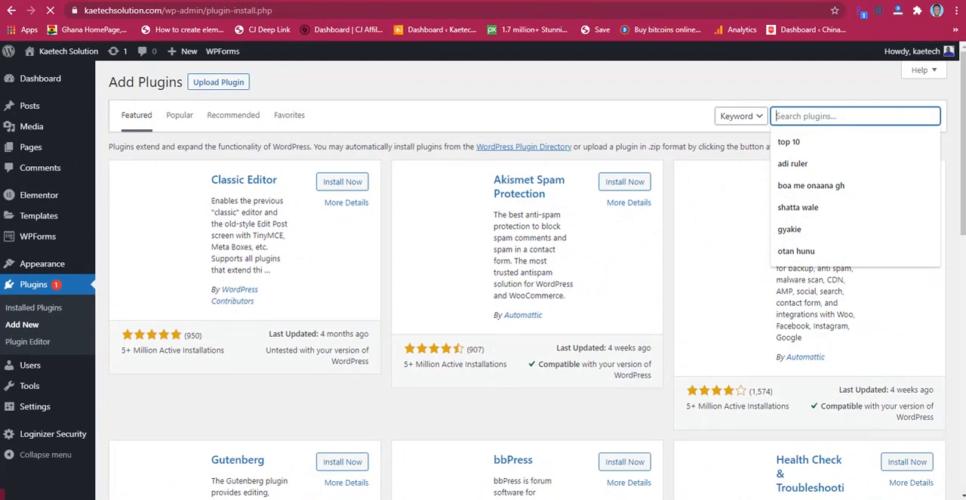
type("woocommerce")
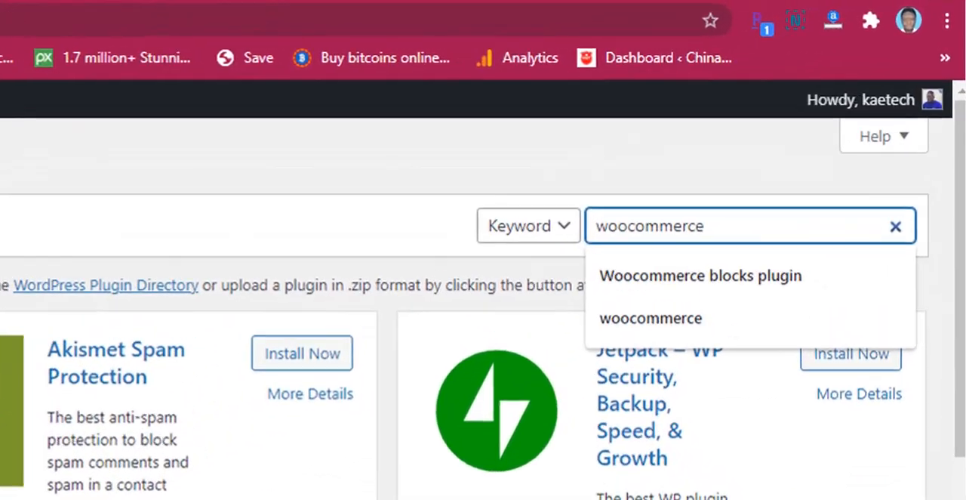
key("Return")
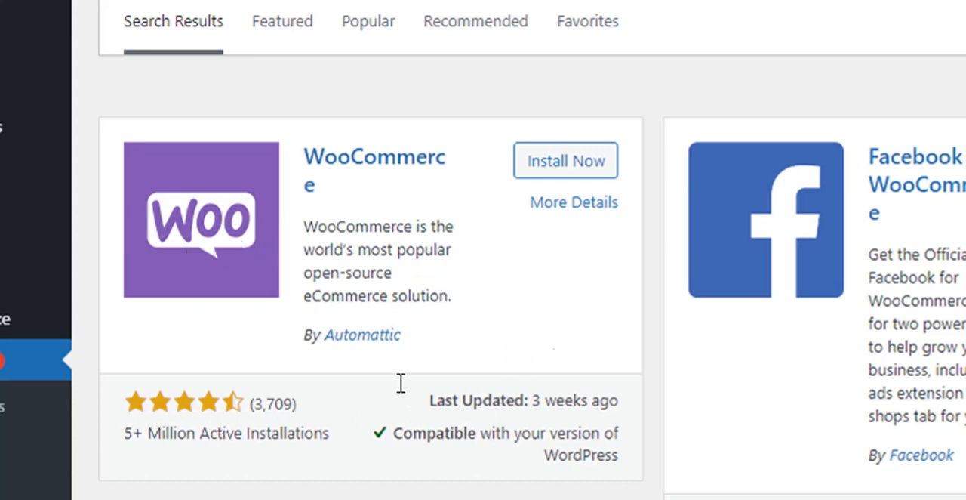
left_click(581, 169)
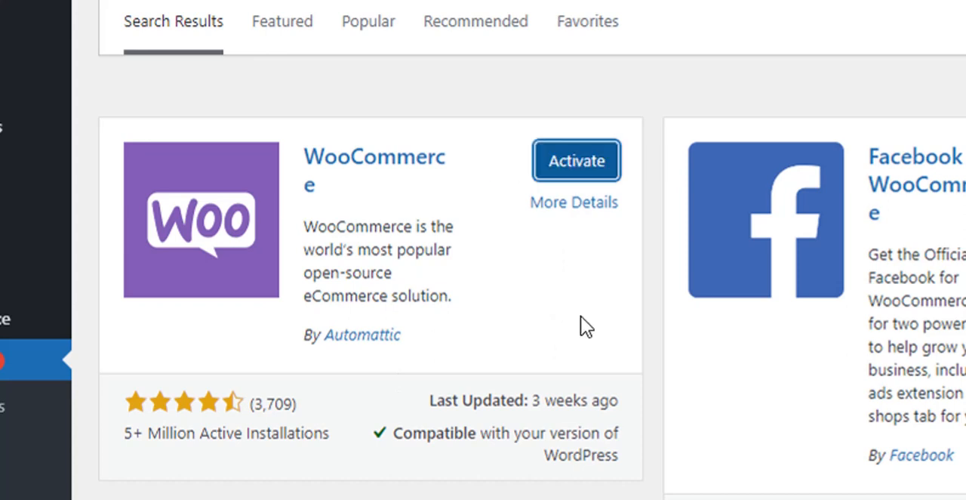
left_click(582, 171)
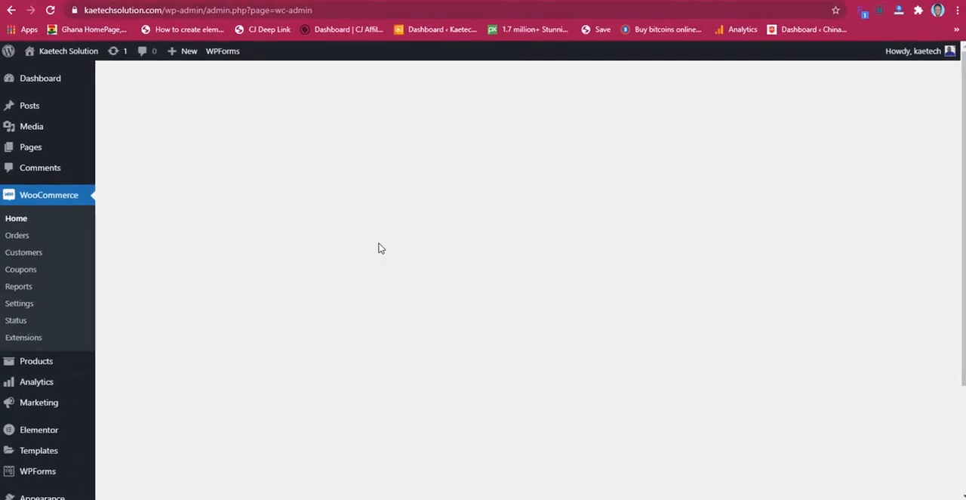
Step: Open the general settings of WooCommerce
scroll(548, 316, "down", 2)
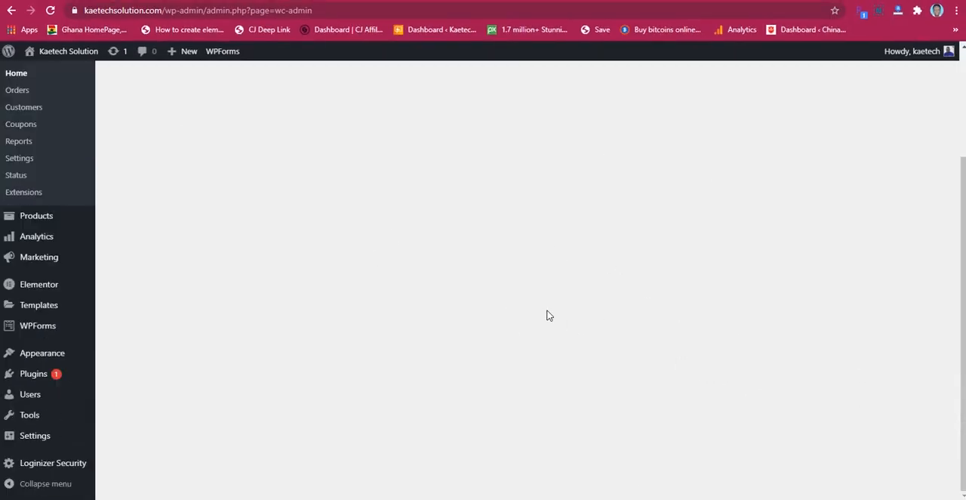
scroll(549, 315, "up", 2)
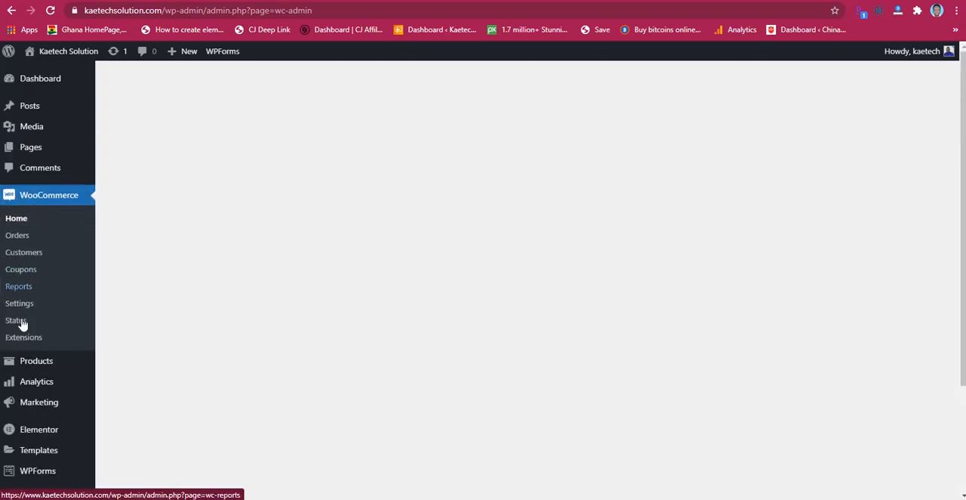
scroll(362, 282, "down", 1)
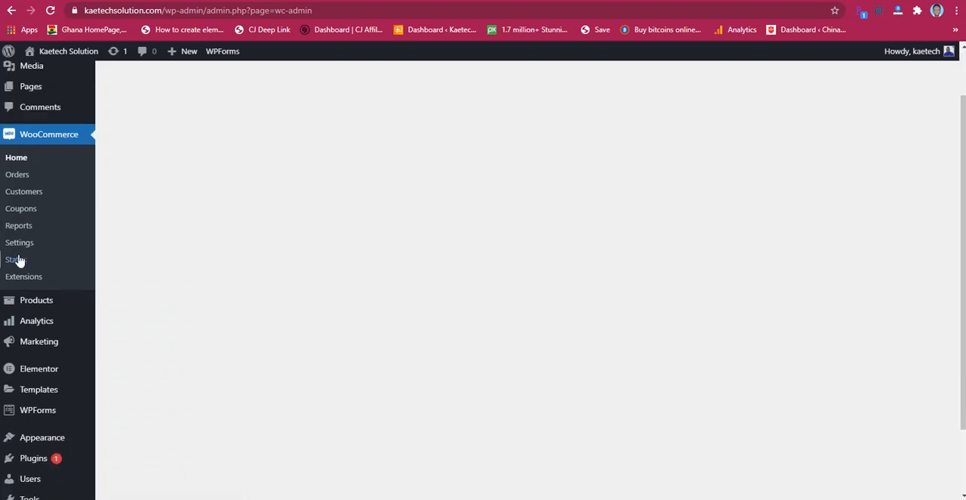
left_click(18, 249)
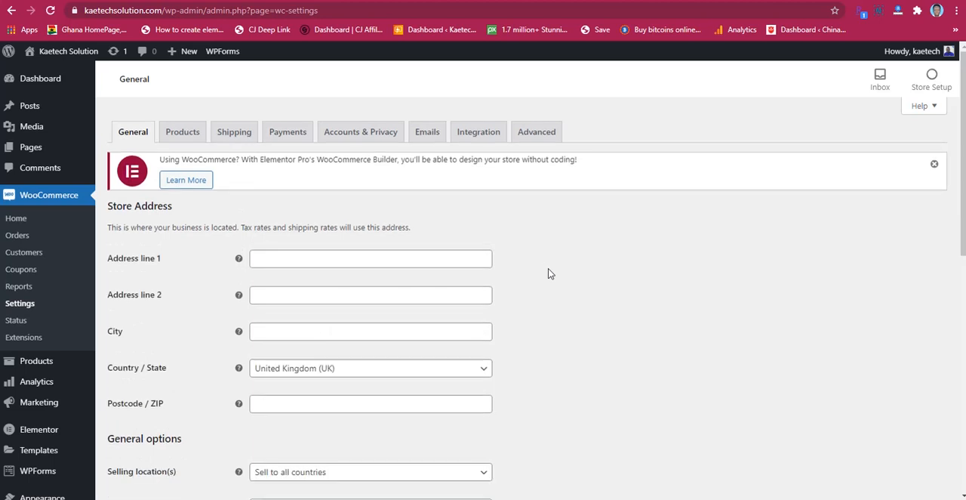
Step: Fill in the store's street address, city and postcode with the second saved address suggestion
scroll(548, 272, "down", 3)
scroll(549, 273, "up", 1)
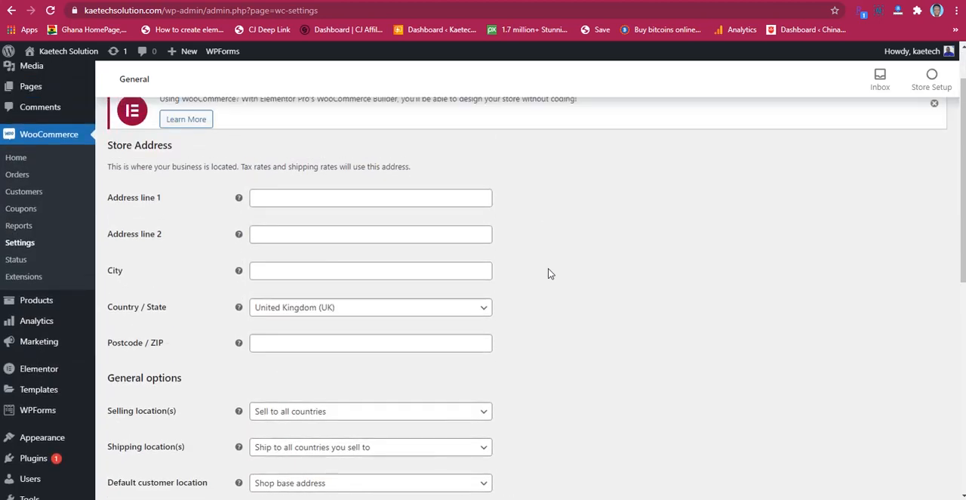
scroll(549, 273, "down", 5)
scroll(549, 273, "up", 4)
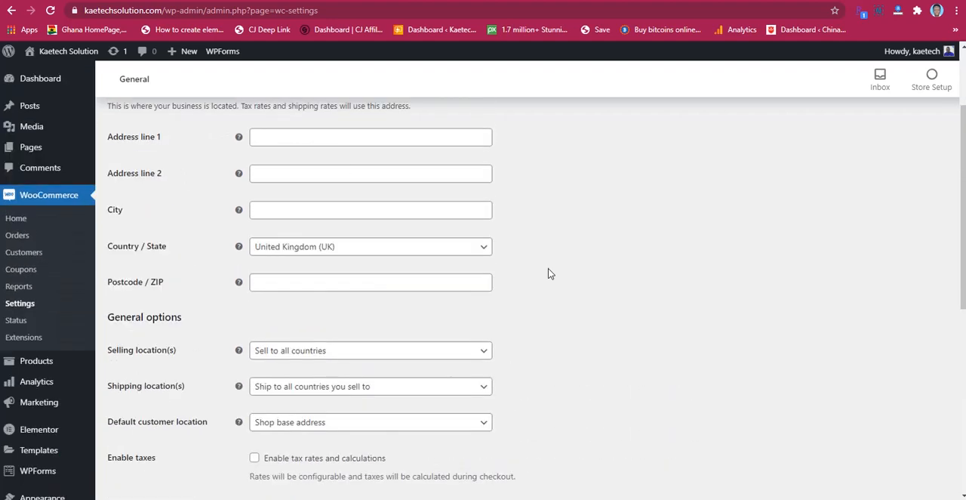
left_click(334, 136)
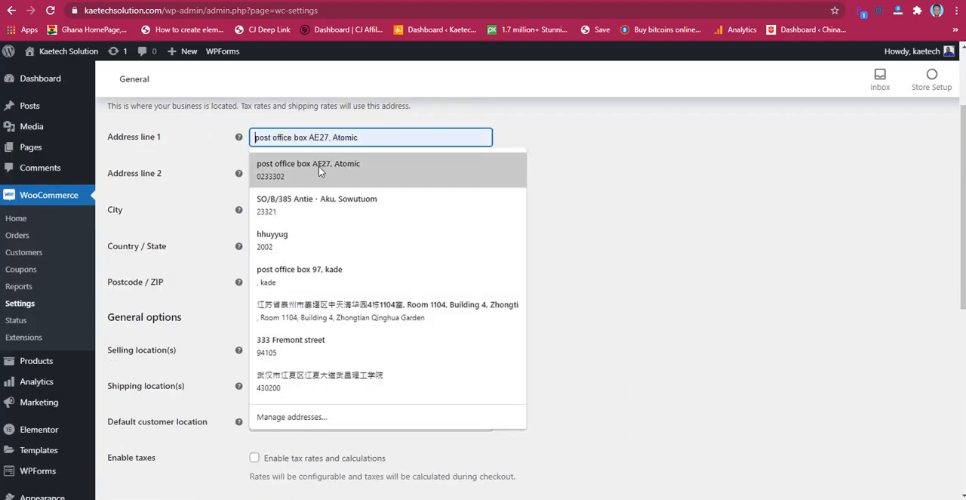
left_click(311, 204)
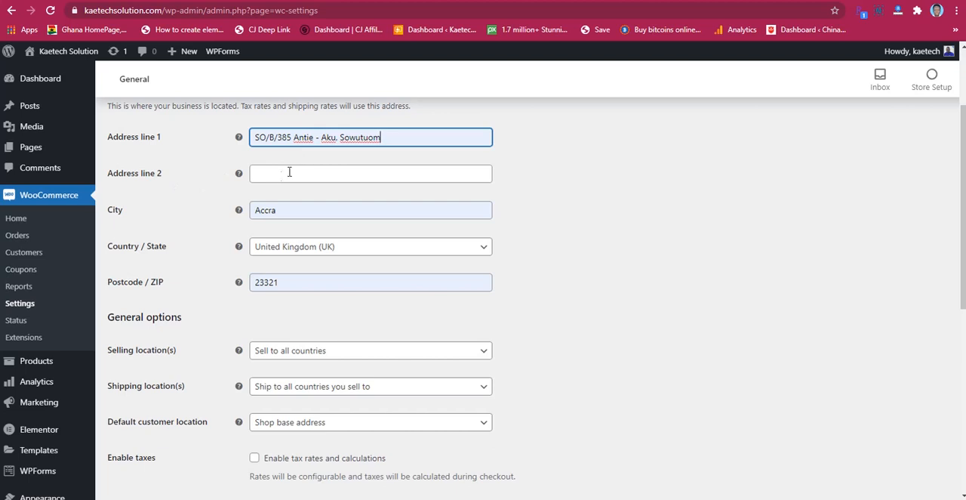
Step: Set the store's country and state to Ghana — Greater Accra in the store address
left_click(287, 252)
type("gha")
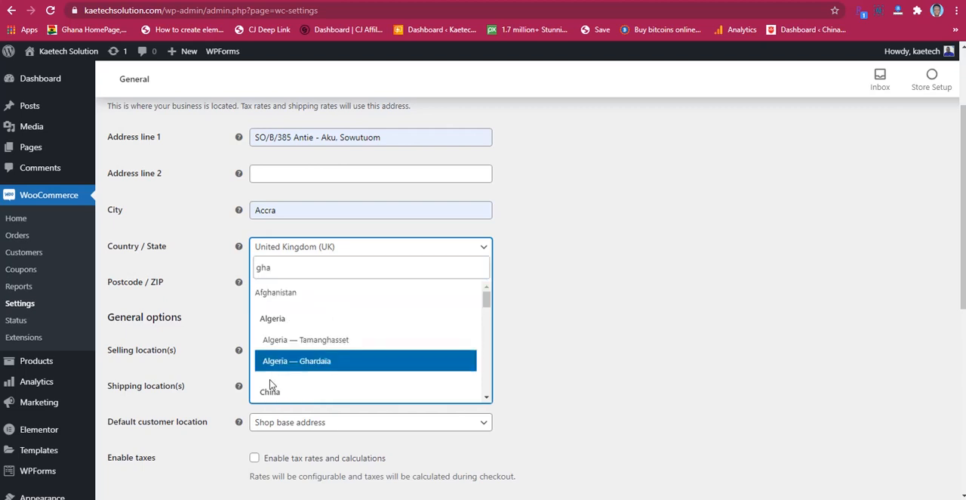
type("n")
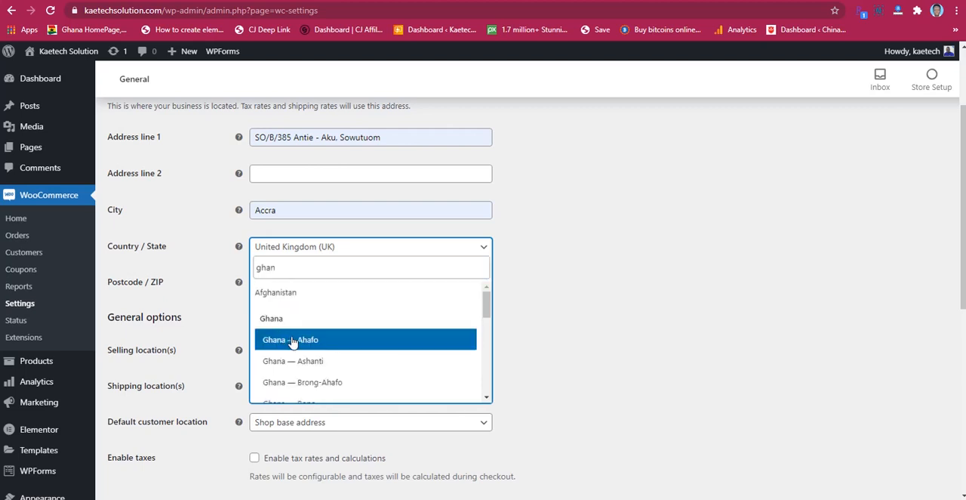
scroll(290, 343, "down", 2)
scroll(287, 350, "down", 2)
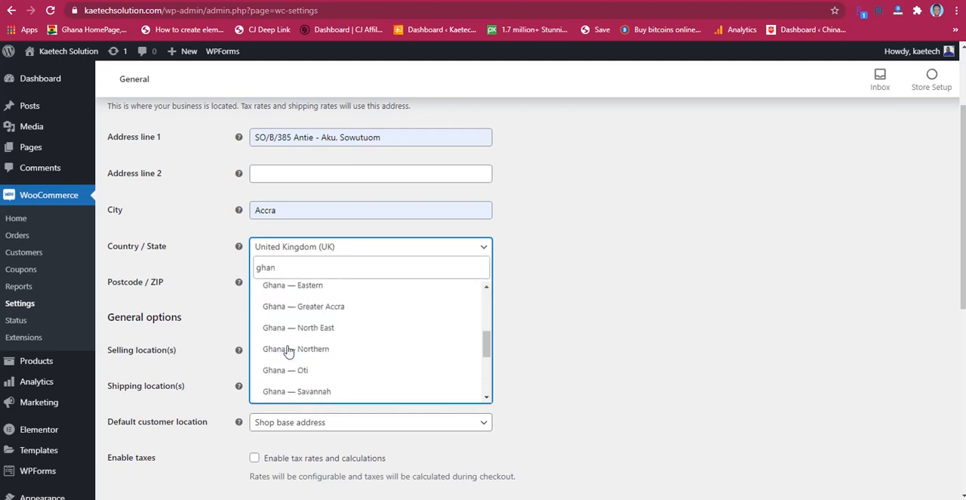
left_click(297, 311)
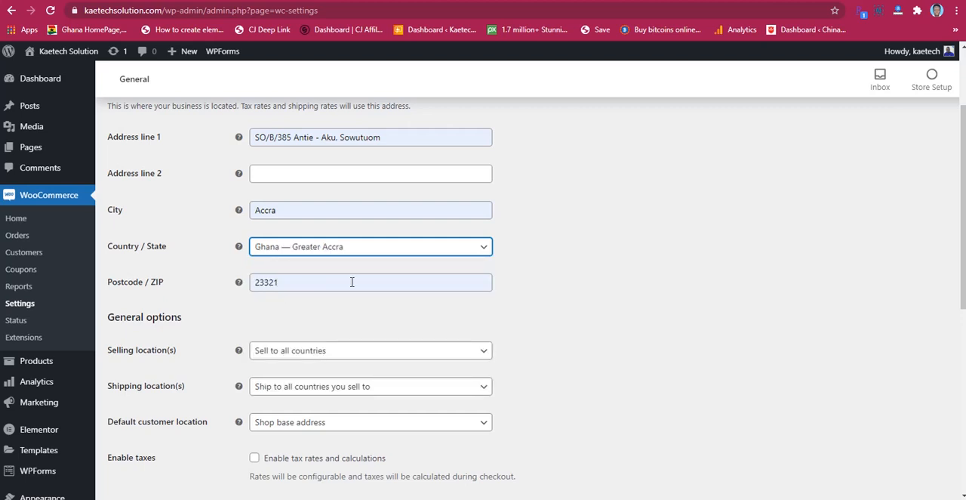
Step: Set the shipping locations to "Ship to all countries" and view the choices for the default customer location
scroll(548, 277, "down", 3)
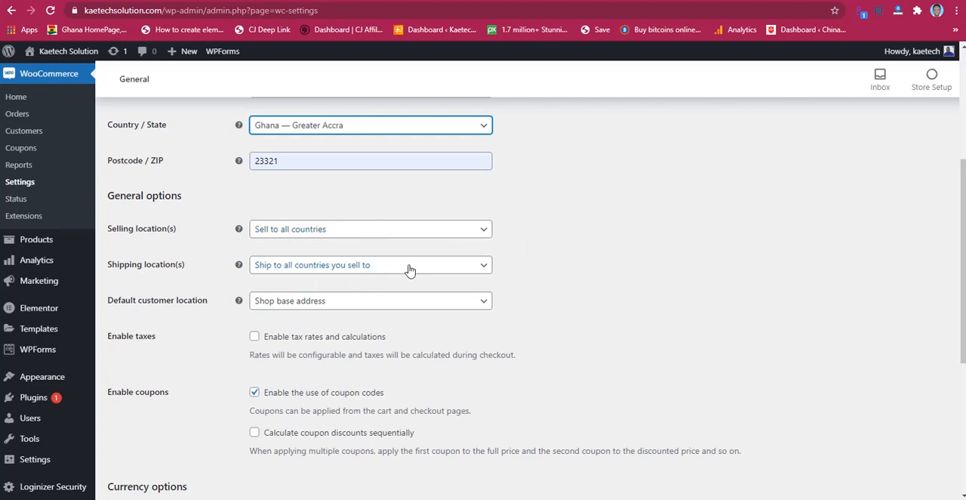
scroll(539, 278, "down", 2)
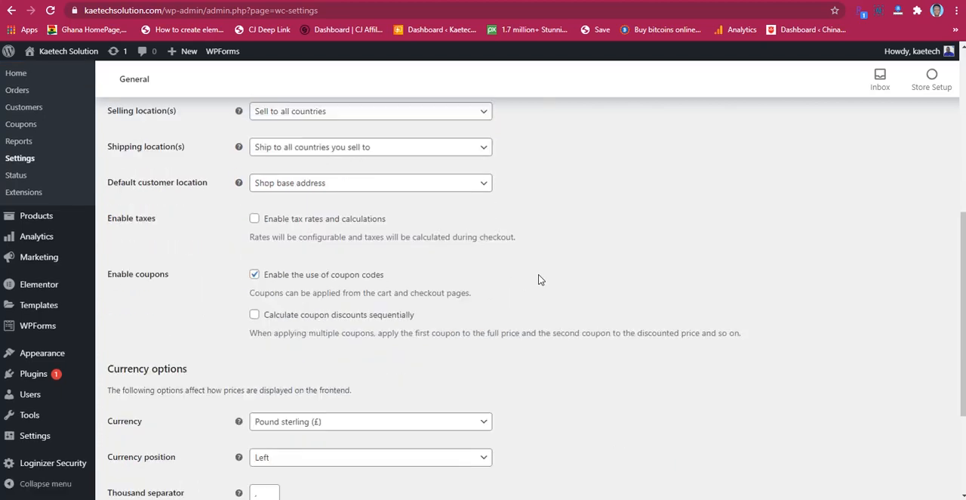
scroll(539, 277, "up", 1)
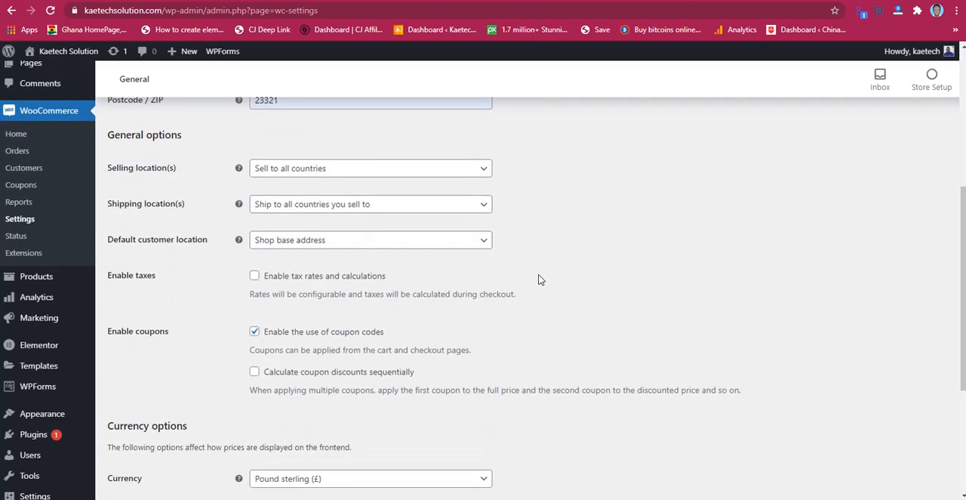
left_click(362, 208)
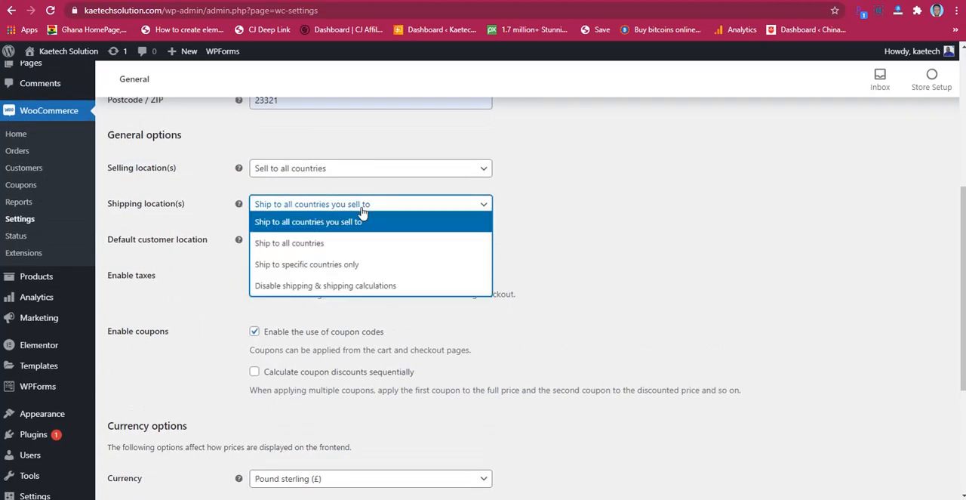
left_click(299, 252)
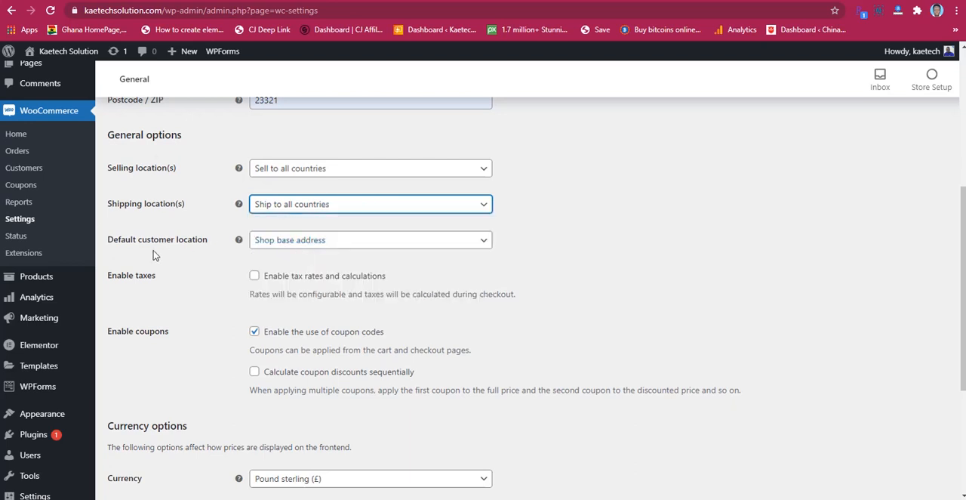
left_click(348, 242)
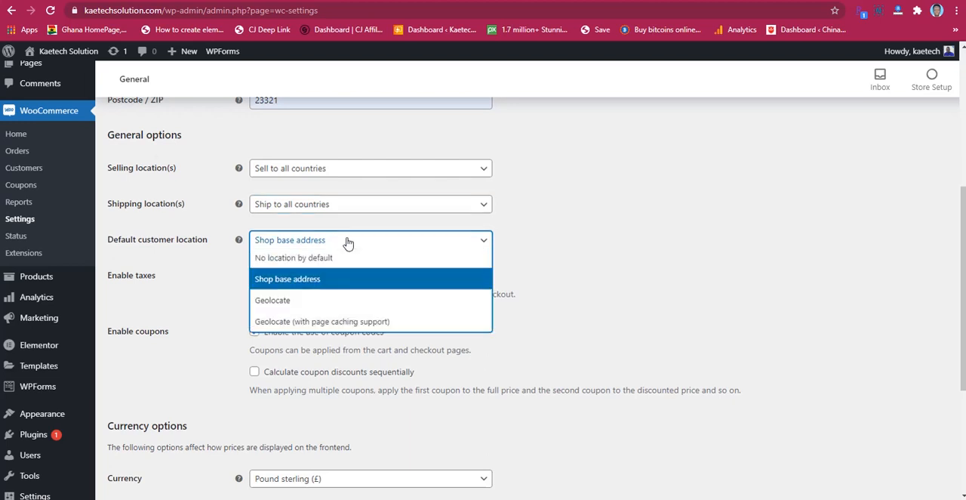
left_click(348, 241)
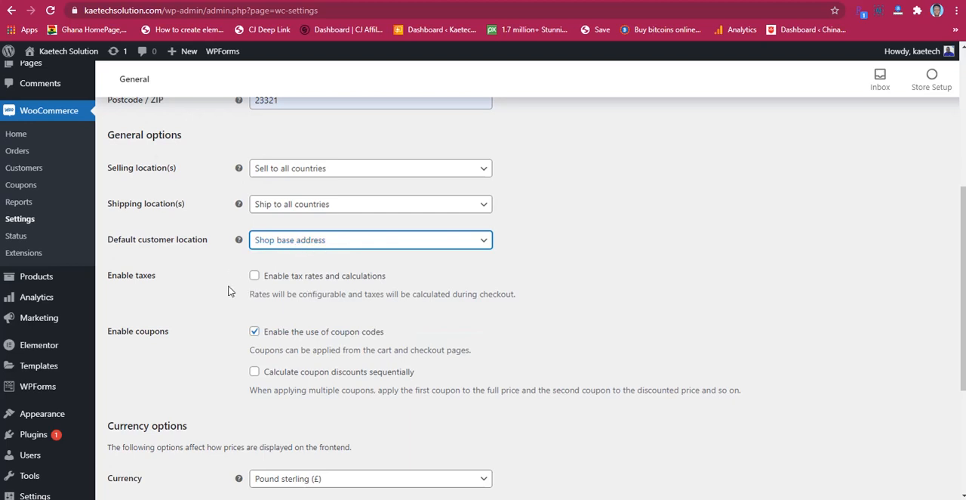
Step: Open the choice of store currency in the currency options
scroll(189, 273, "down", 1)
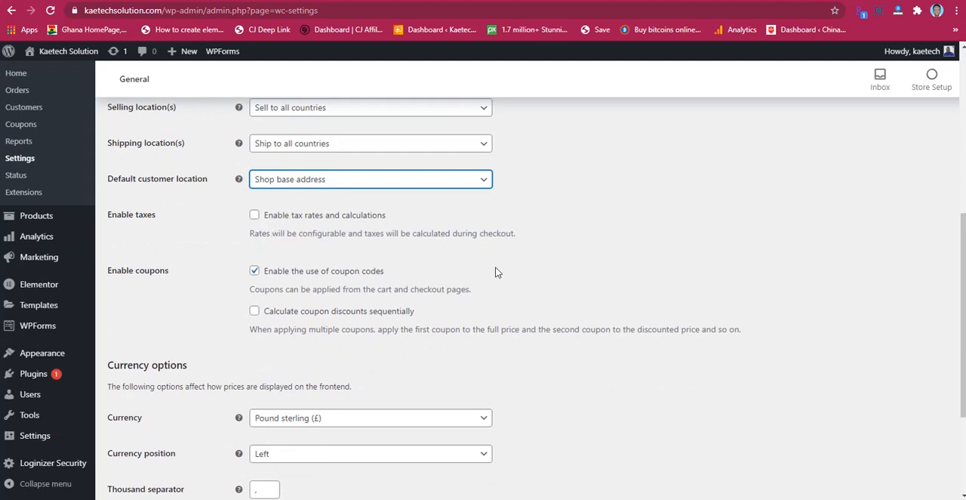
scroll(274, 278, "down", 1)
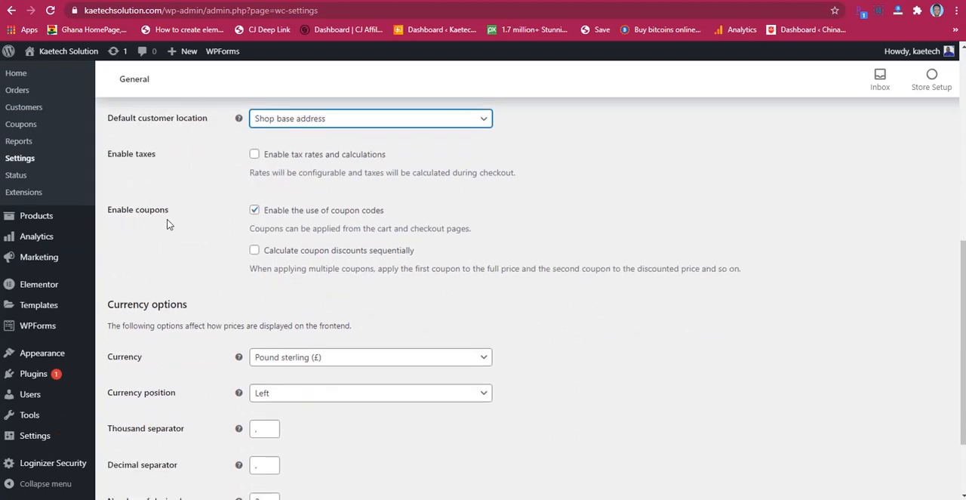
scroll(434, 225, "down", 1)
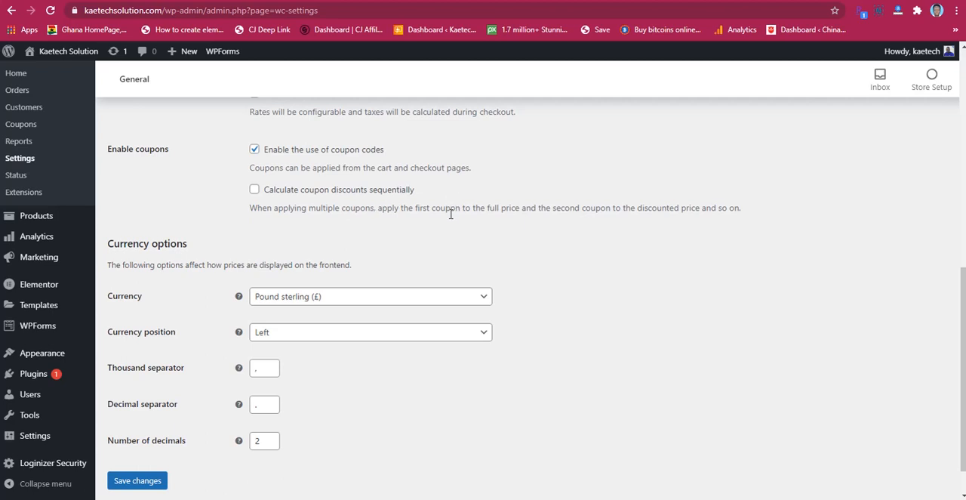
scroll(559, 191, "down", 1)
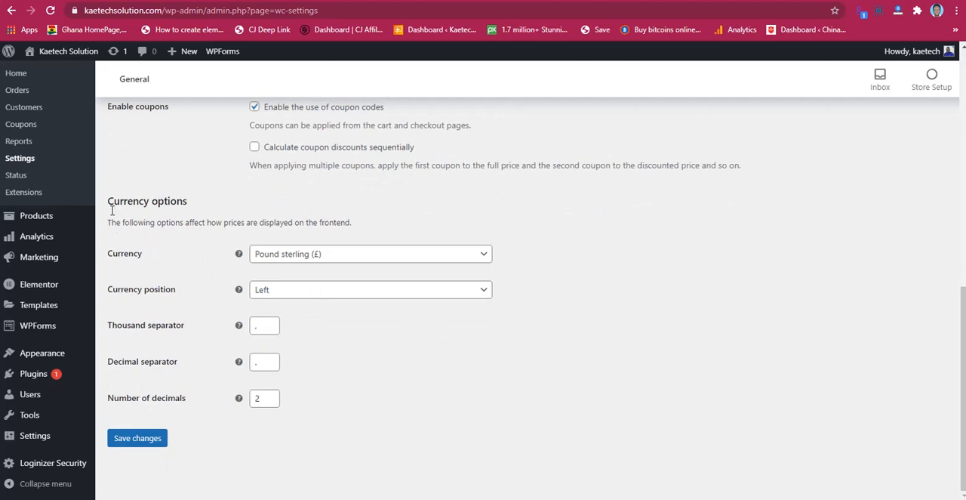
left_click(433, 254)
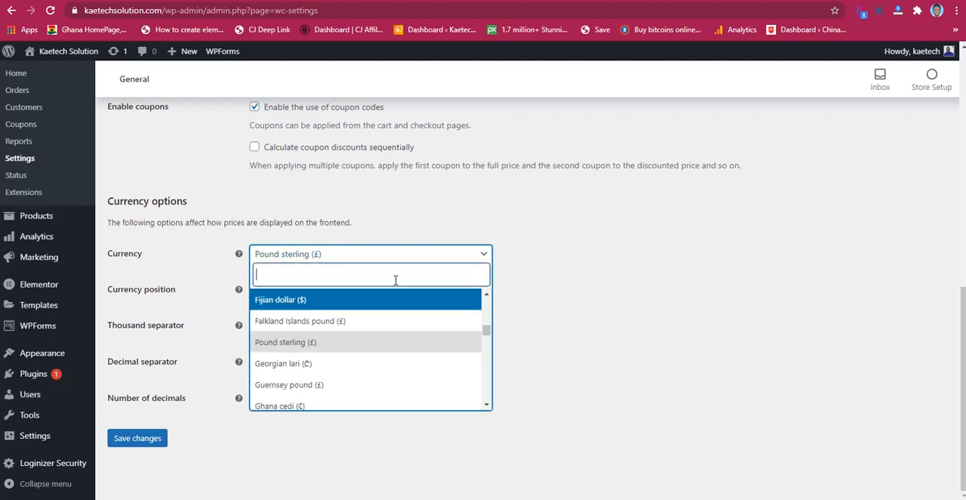
type("uds")
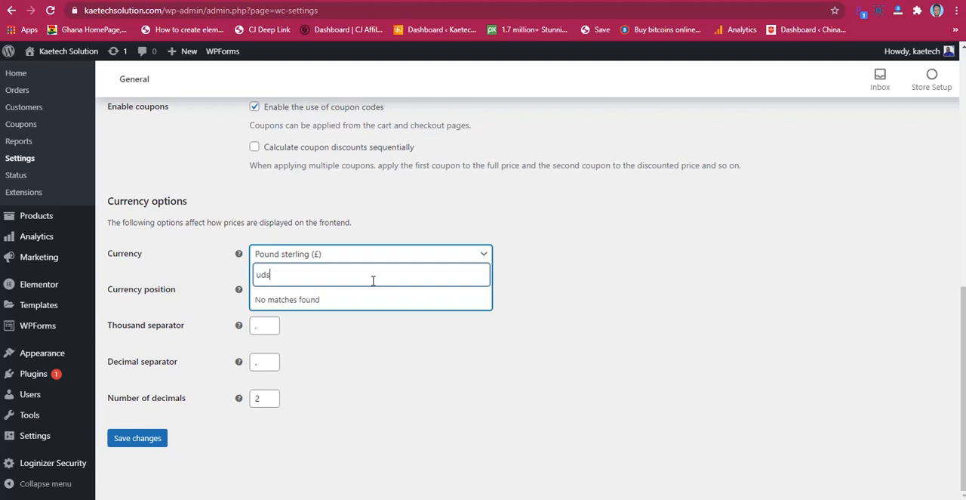
key("BackSpace")
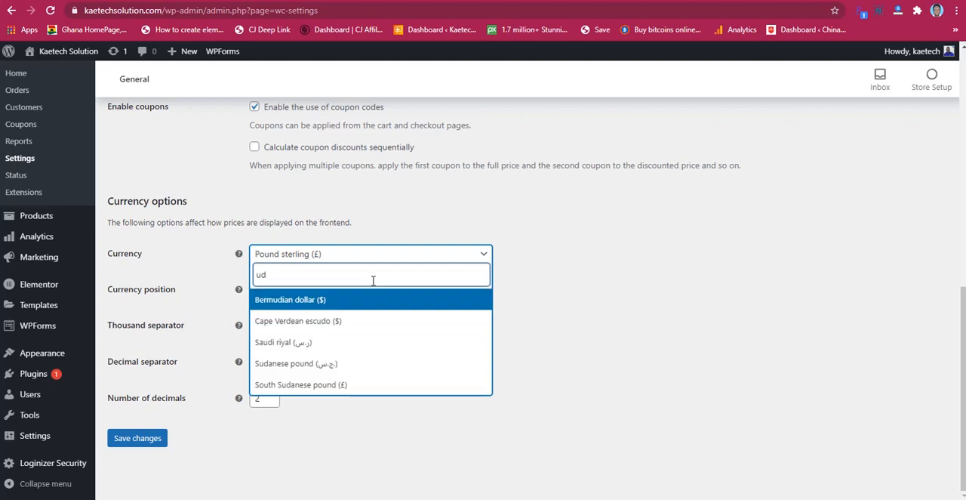
key("BackSpace")
type("sd")
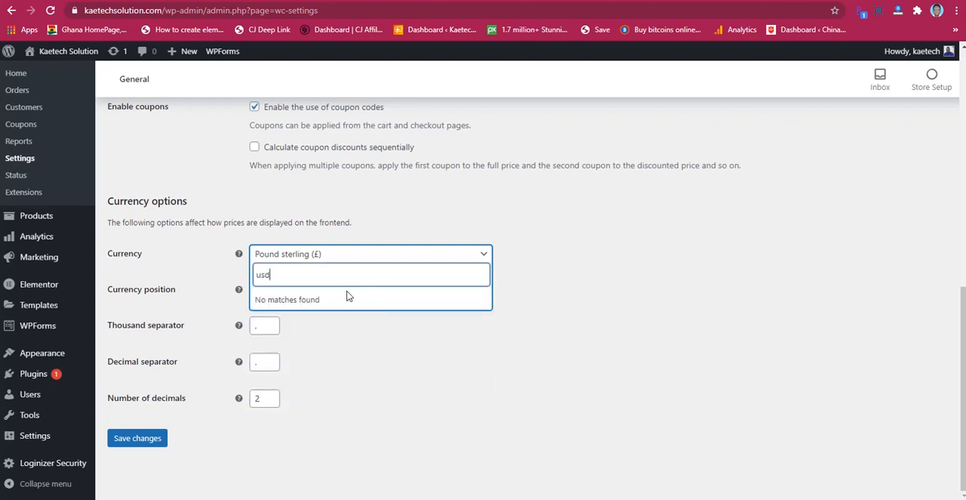
key("BackSpace")
key("BackSpace")
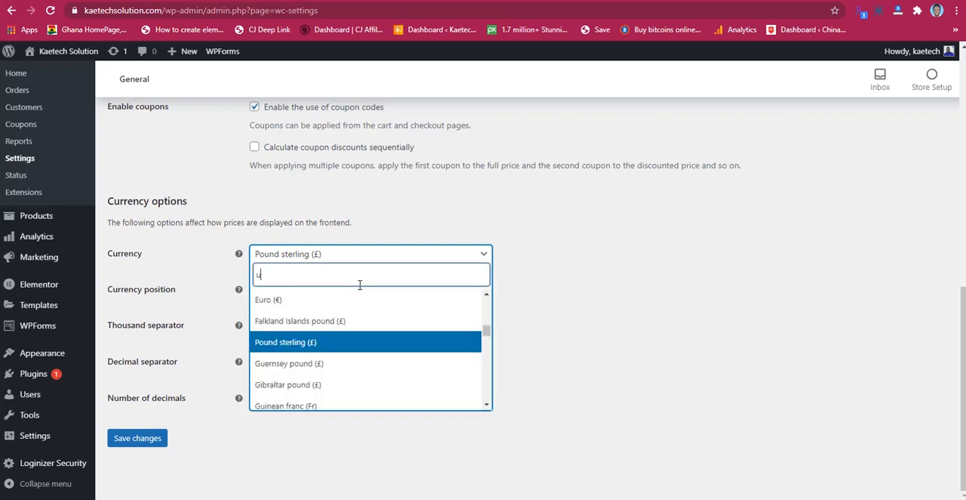
key("BackSpace")
Step: Search the currencies for "dolla" and set the store currency to United States (US) dollar ($)
type("dolla")
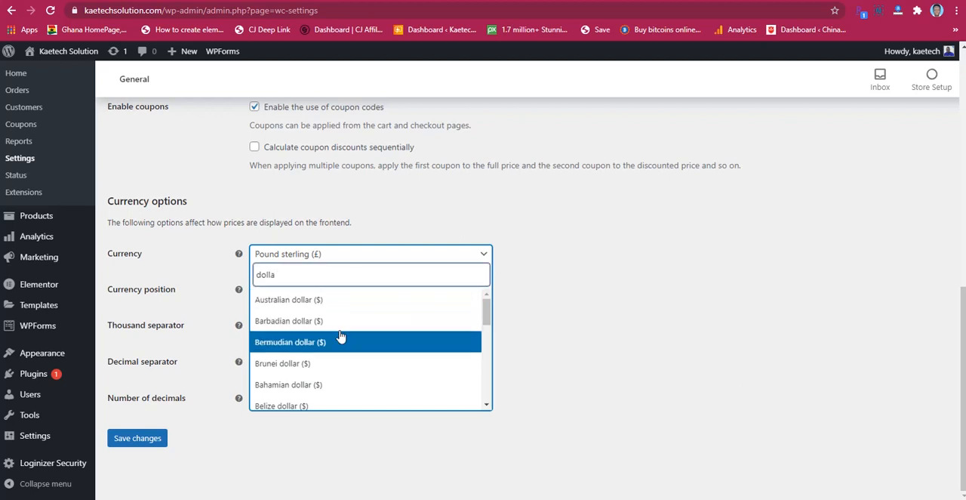
scroll(333, 362, "down", 5)
left_click(319, 384)
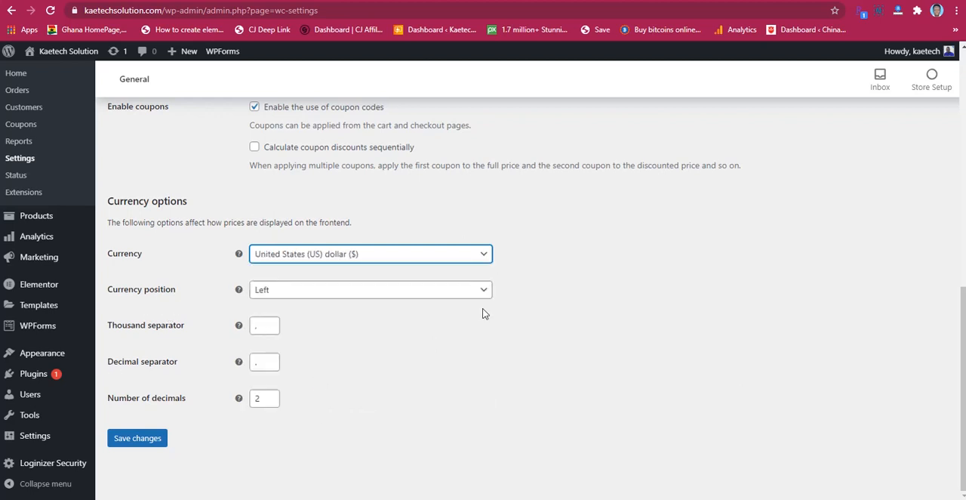
Step: Review the general store settings and save them
scroll(576, 293, "up", 10)
scroll(576, 292, "down", 1)
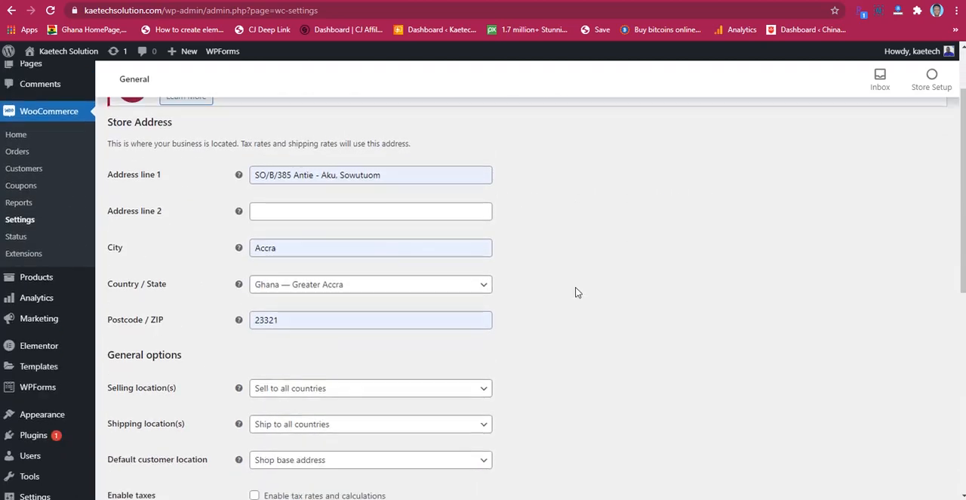
scroll(576, 292, "down", 10)
left_click(139, 440)
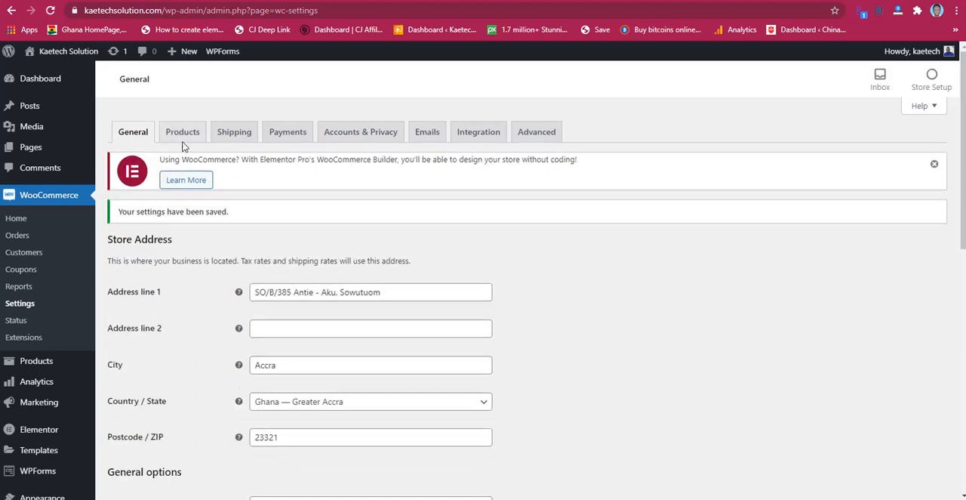
Step: Open the WooCommerce product settings, review the shop page, measurement and review options, and save them
left_click(184, 133)
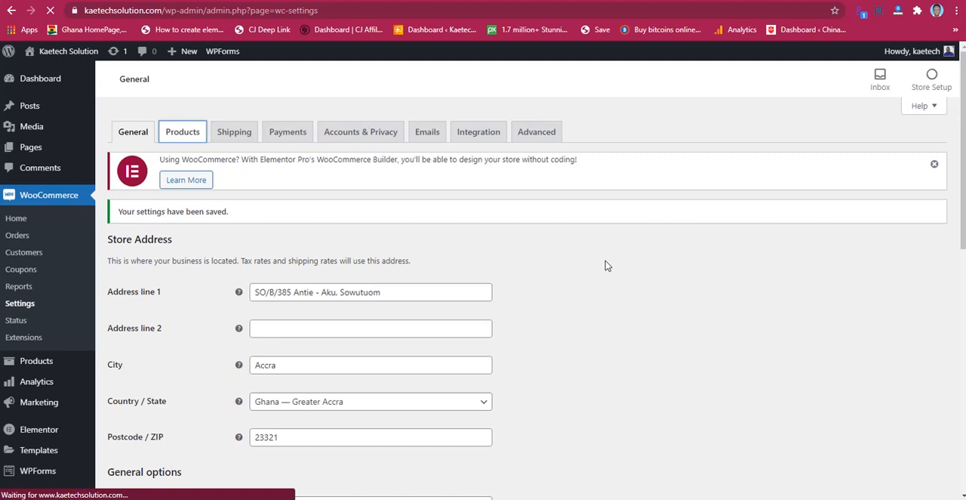
scroll(606, 266, "down", 1)
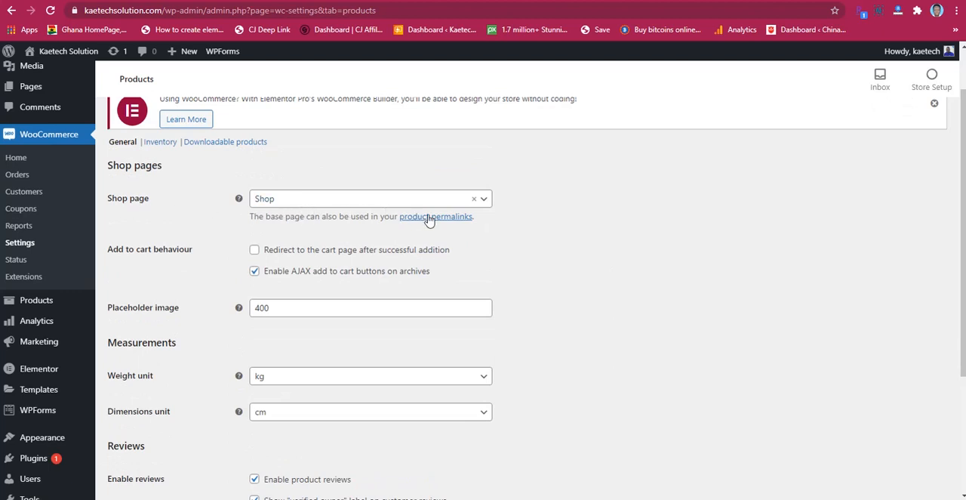
scroll(536, 236, "down", 2)
scroll(536, 236, "up", 1)
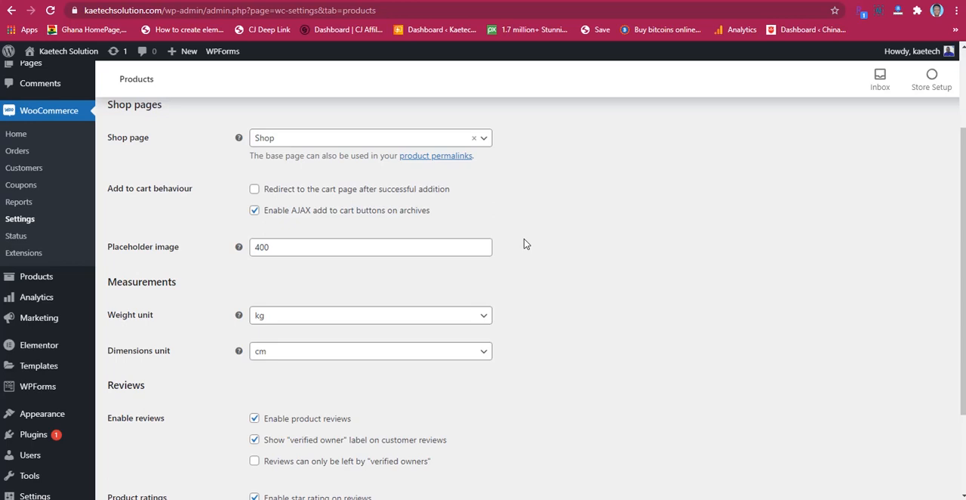
scroll(526, 243, "down", 1)
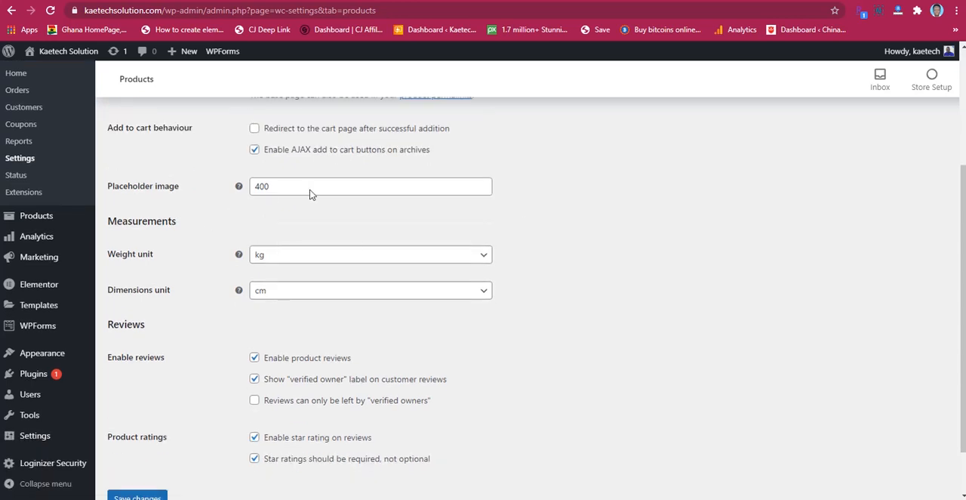
scroll(547, 273, "down", 1)
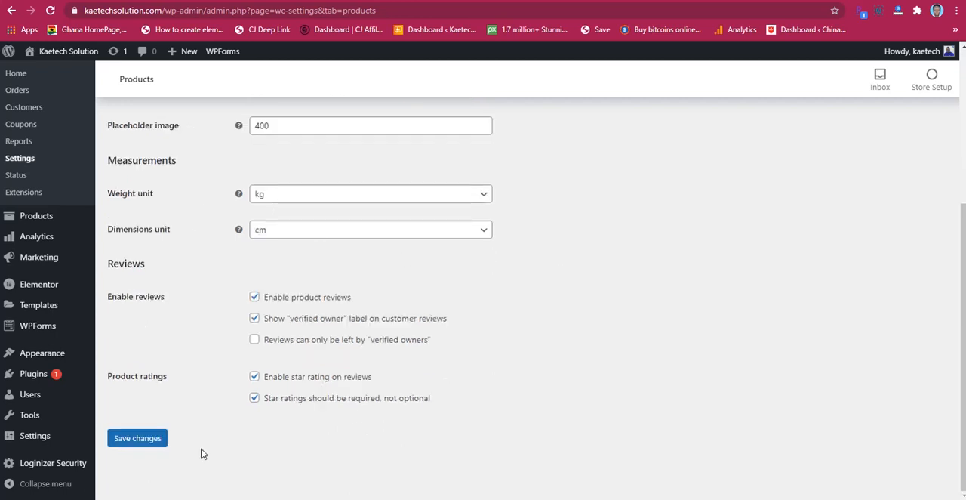
left_click(130, 439)
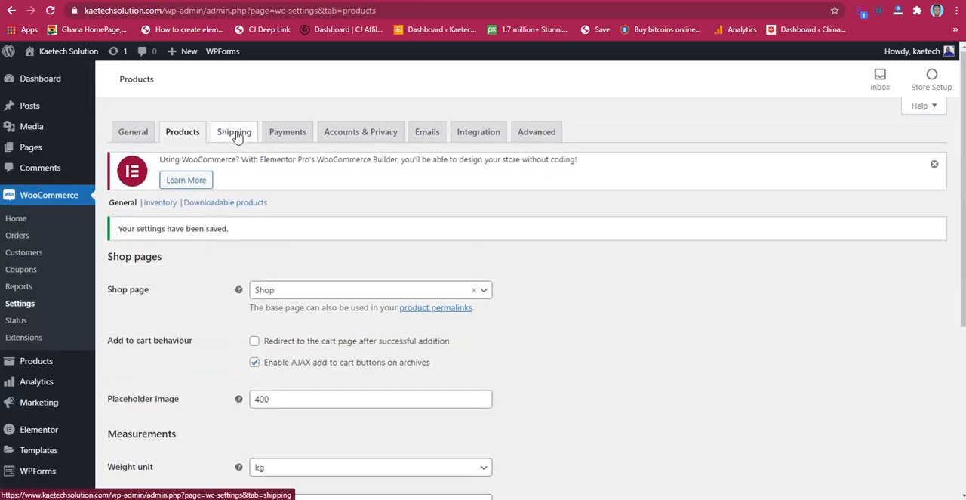
Step: Add a new shipping zone in the WooCommerce shipping settings and name it Ghana
left_click(237, 135)
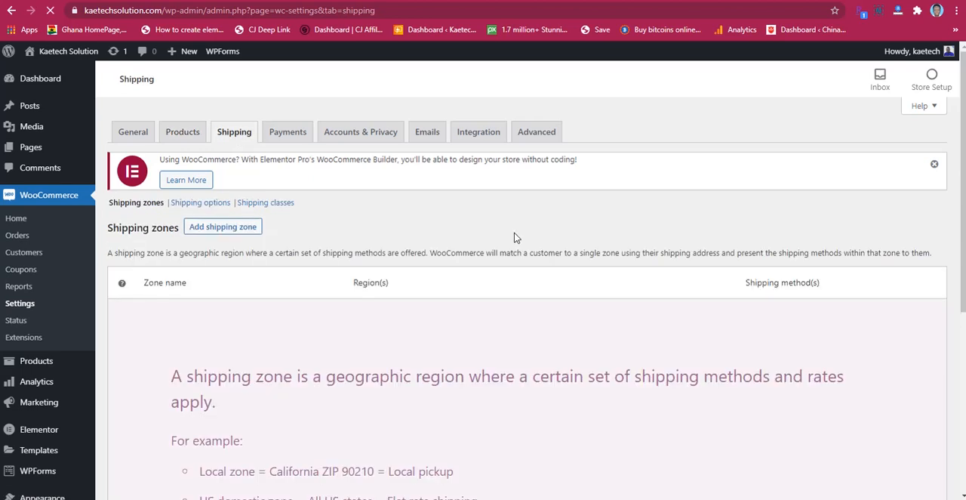
scroll(517, 238, "down", 2)
scroll(517, 238, "up", 1)
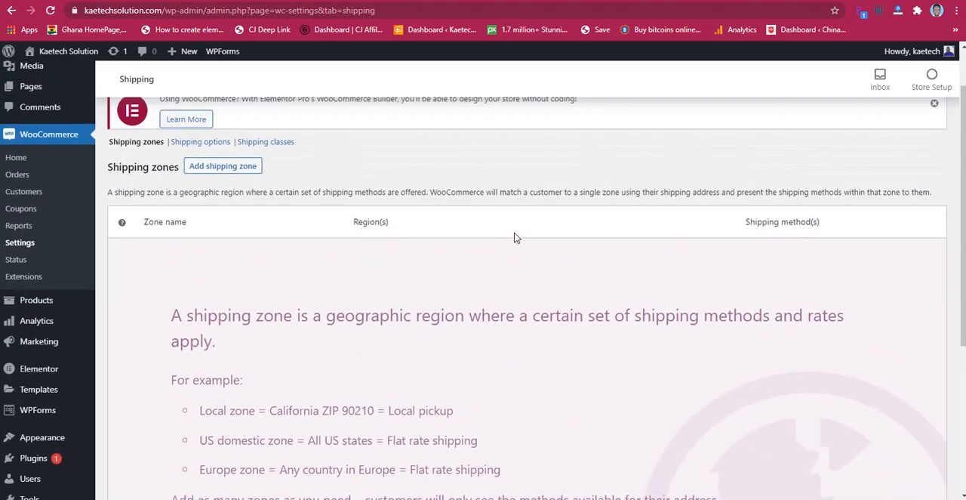
left_click(213, 171)
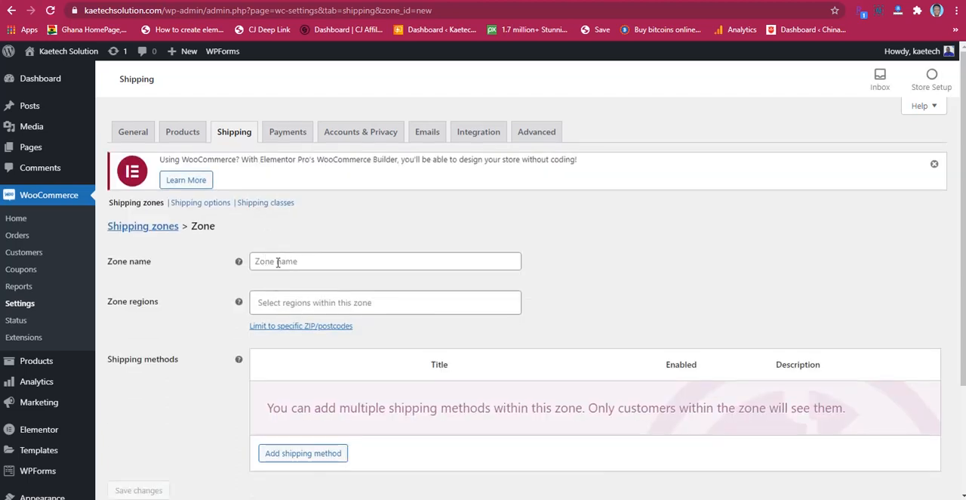
left_click(277, 262)
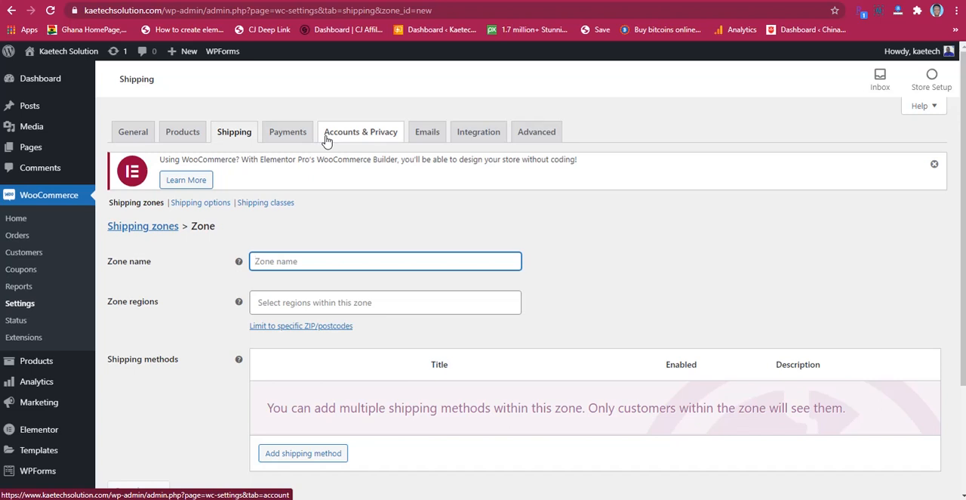
type("Ghana")
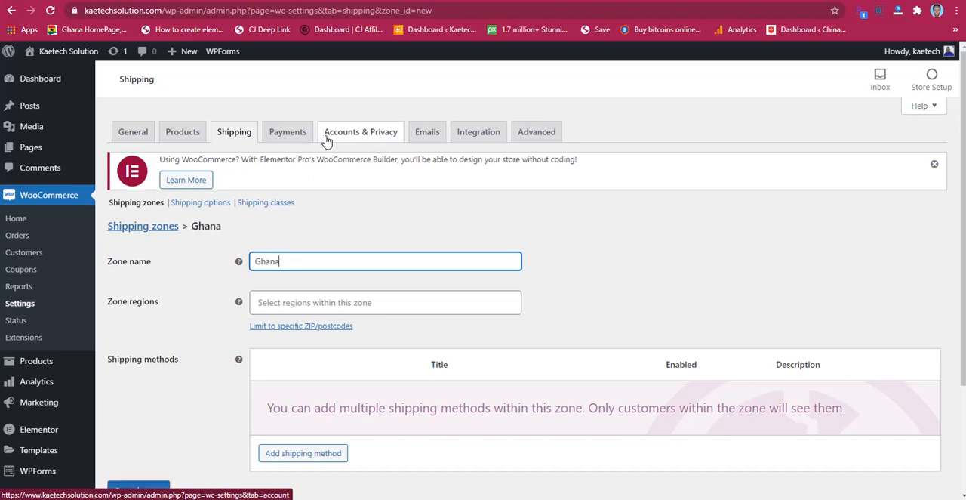
Step: Search the zone regions for "ghan" and add the country Ghana as the shipping zone's region
left_click(327, 302)
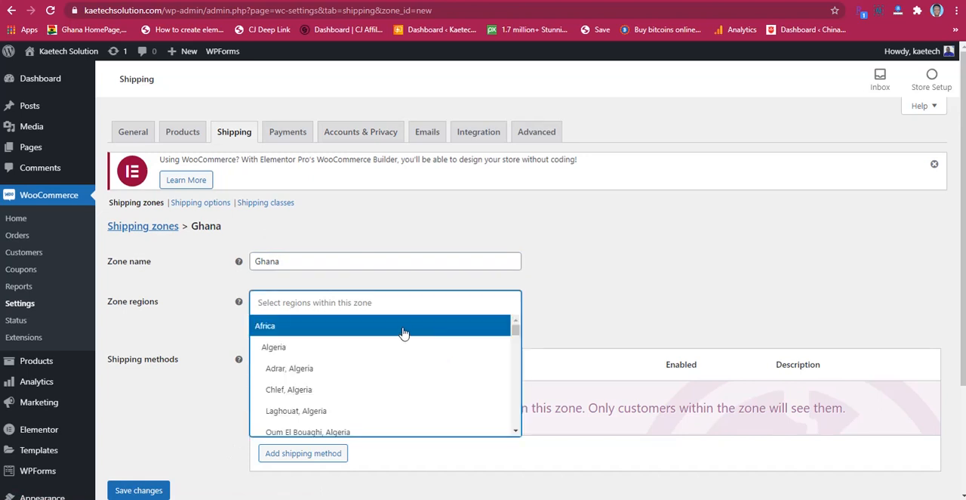
type("gh")
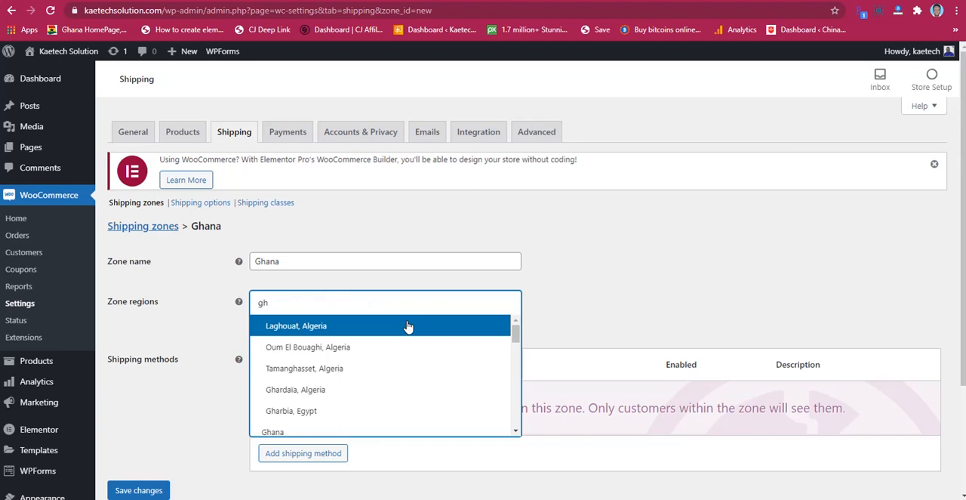
type("an")
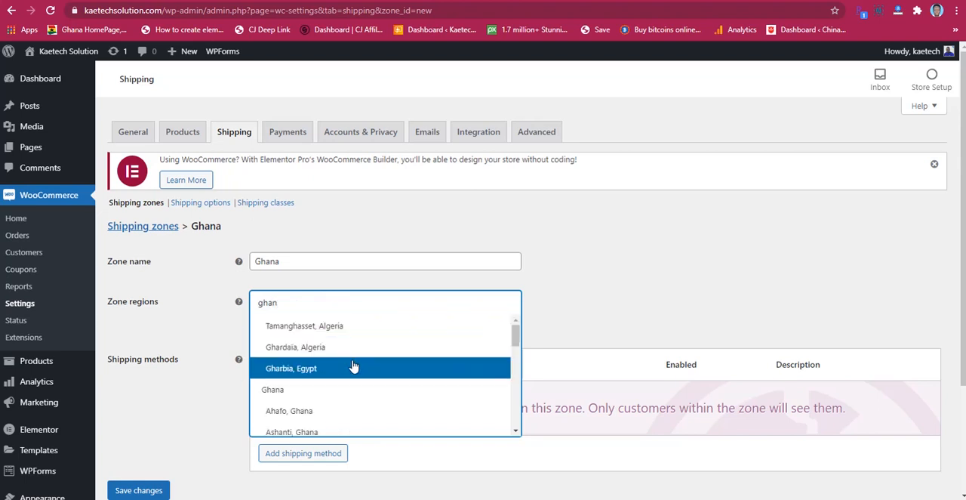
left_click(326, 392)
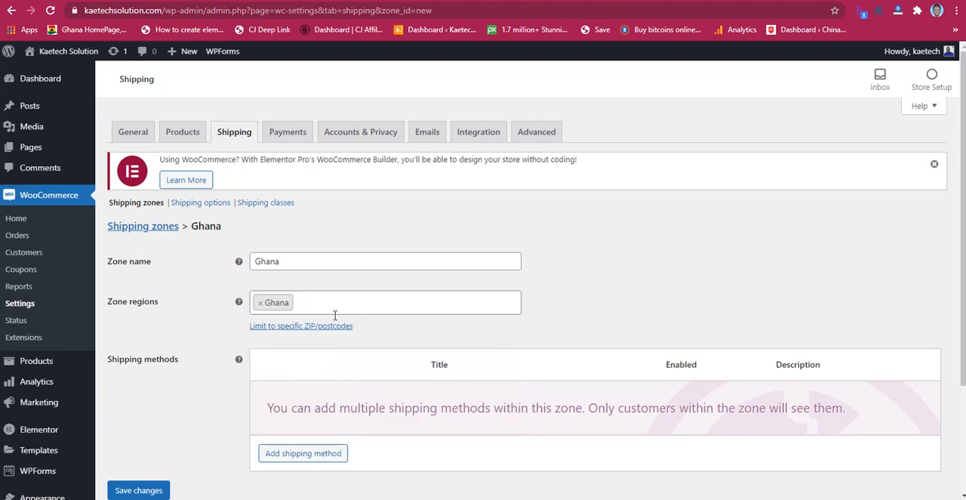
Step: Add a Flat rate shipping method to the Ghana shipping zone
scroll(559, 302, "down", 1)
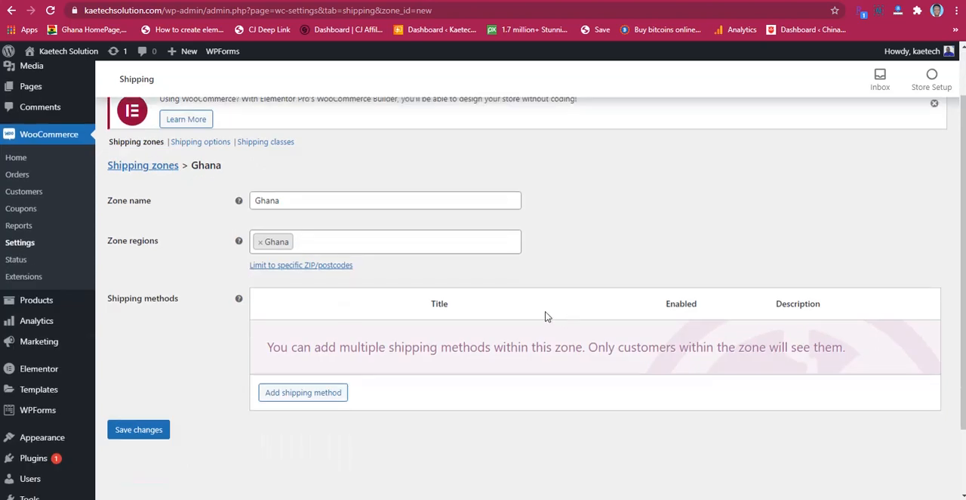
scroll(548, 317, "down", 1)
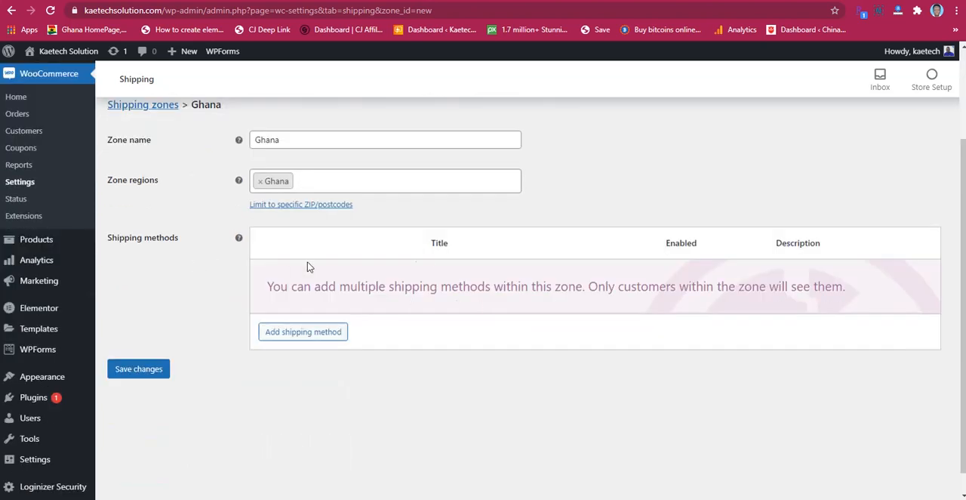
left_click(319, 334)
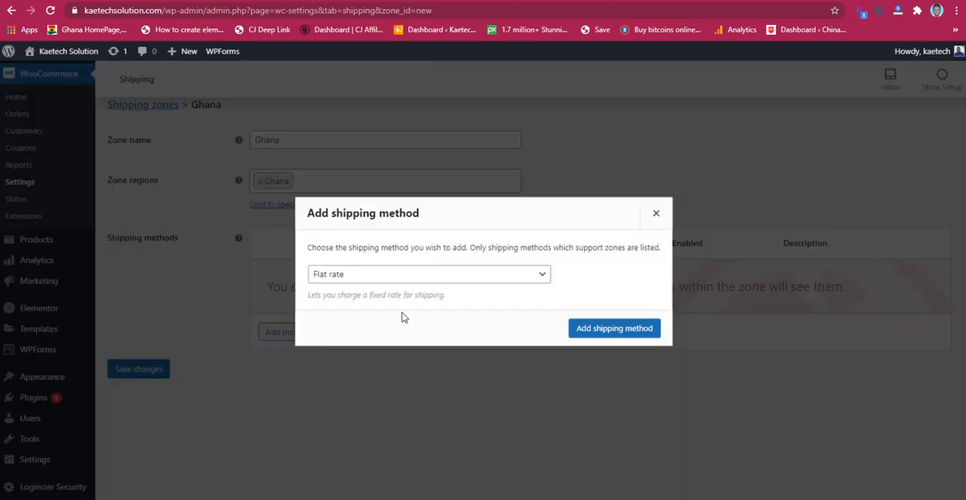
left_click(465, 273)
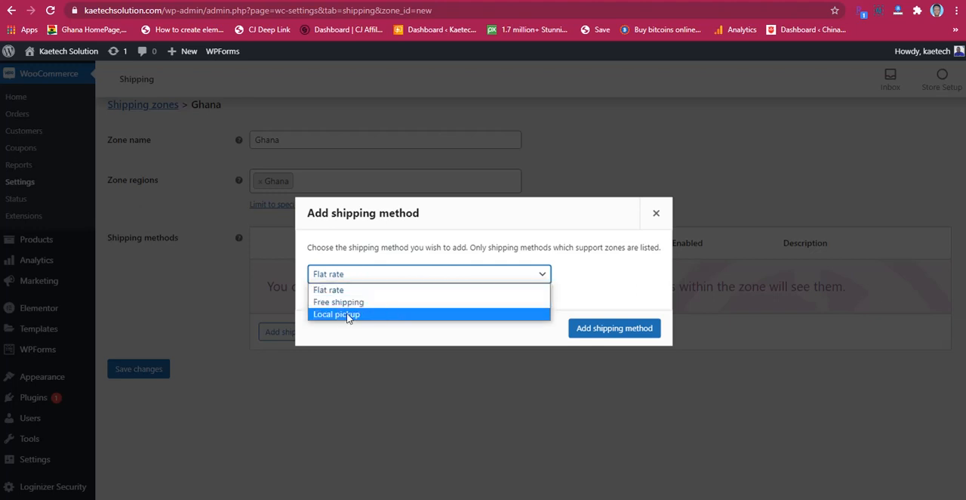
left_click(422, 293)
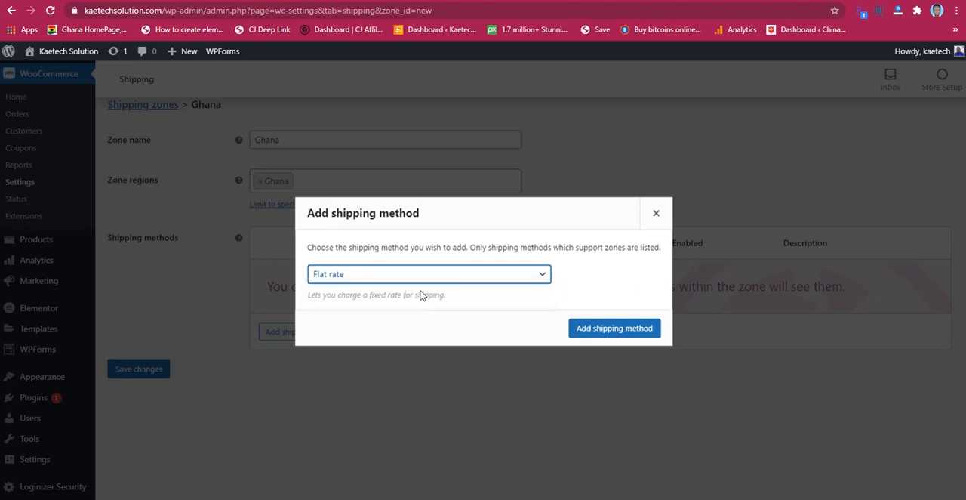
left_click(615, 329)
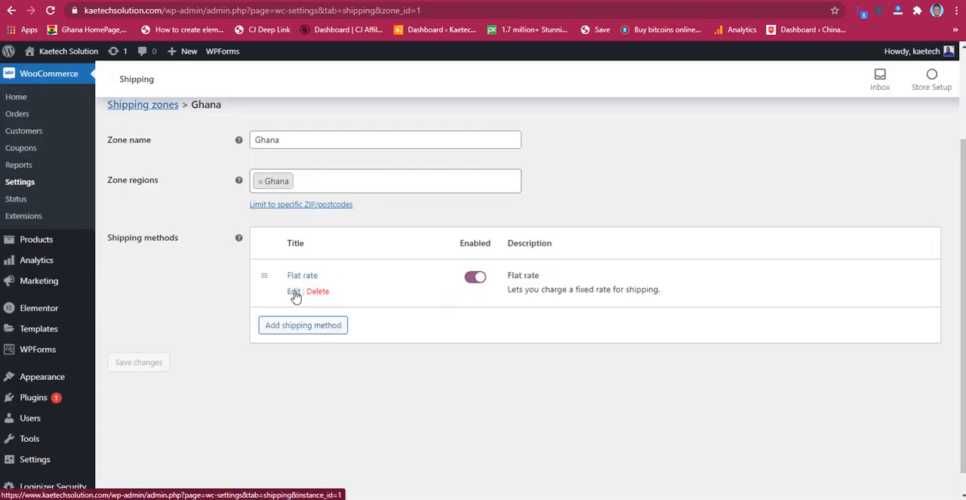
Step: Edit the Flat rate method to cost 10 with tax status None, and save the changes
left_click(294, 292)
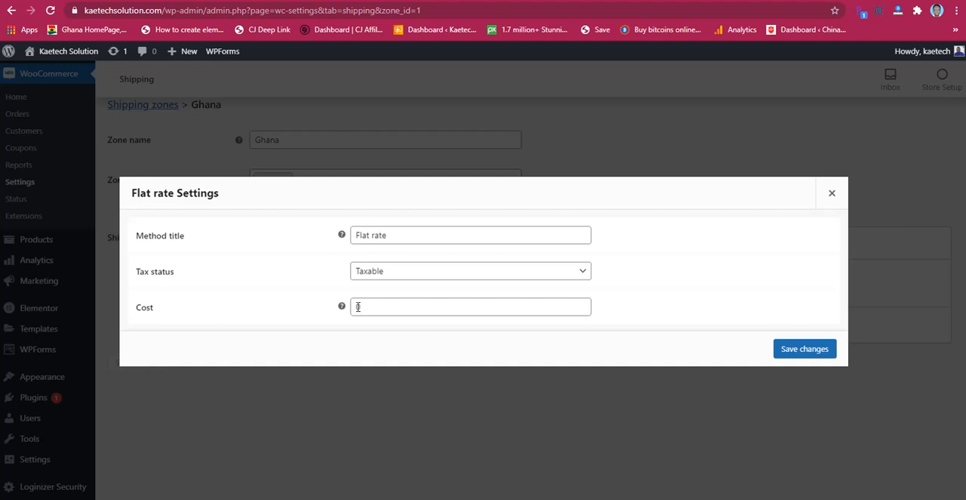
left_click(358, 306)
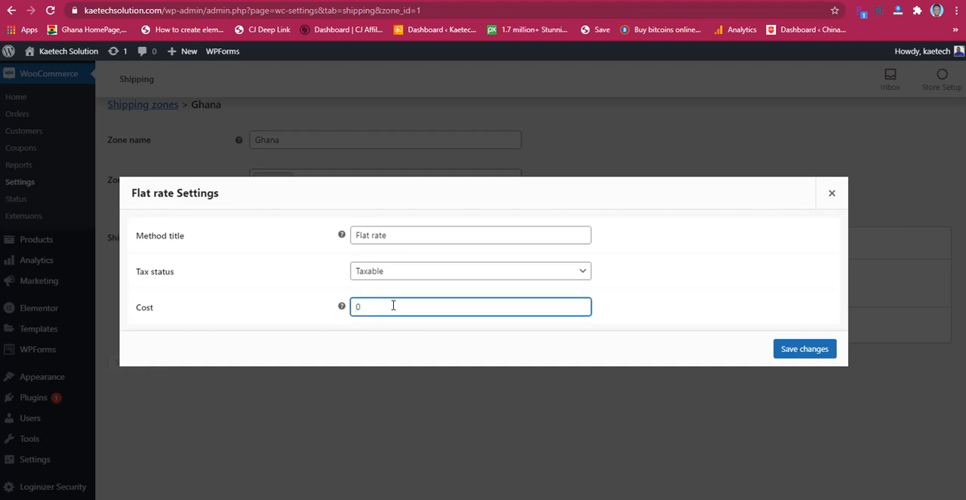
type("1")
left_click(542, 276)
left_click(505, 300)
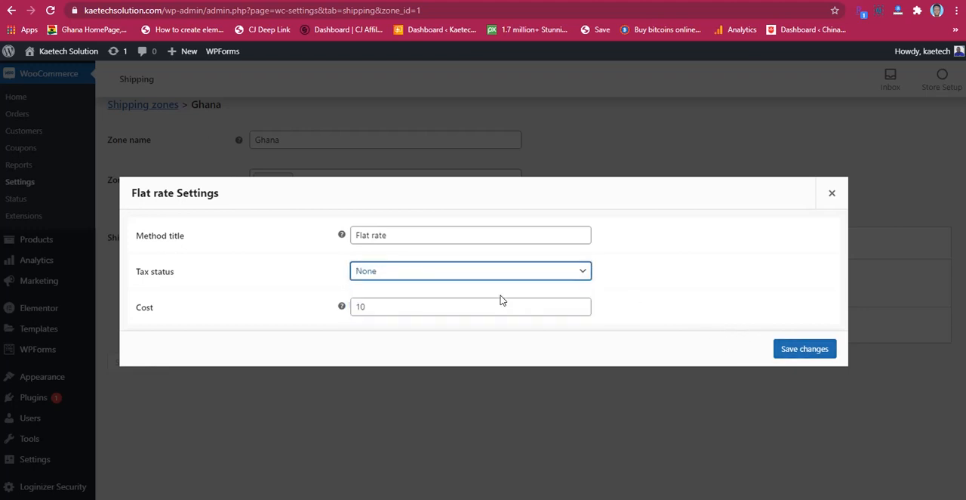
left_click(802, 351)
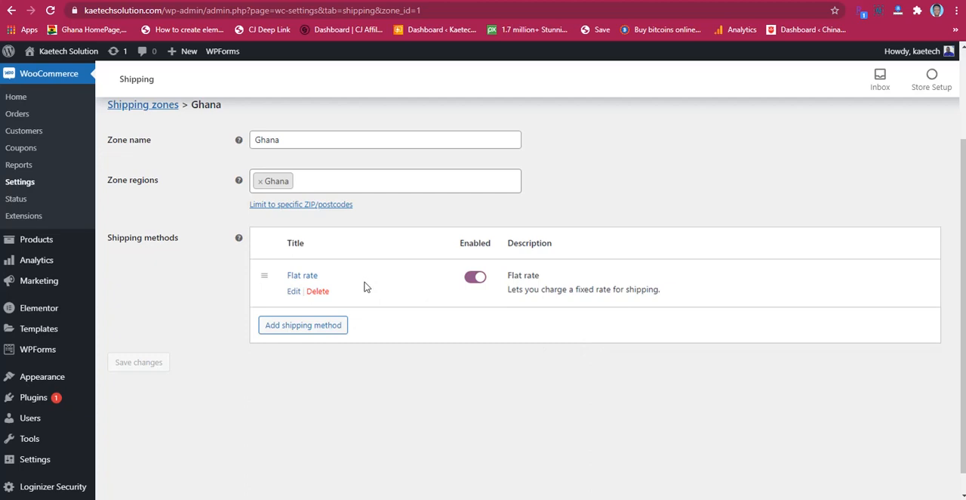
Step: Reopen the Flat rate method's settings, change its cost to 5, and save
left_click(293, 292)
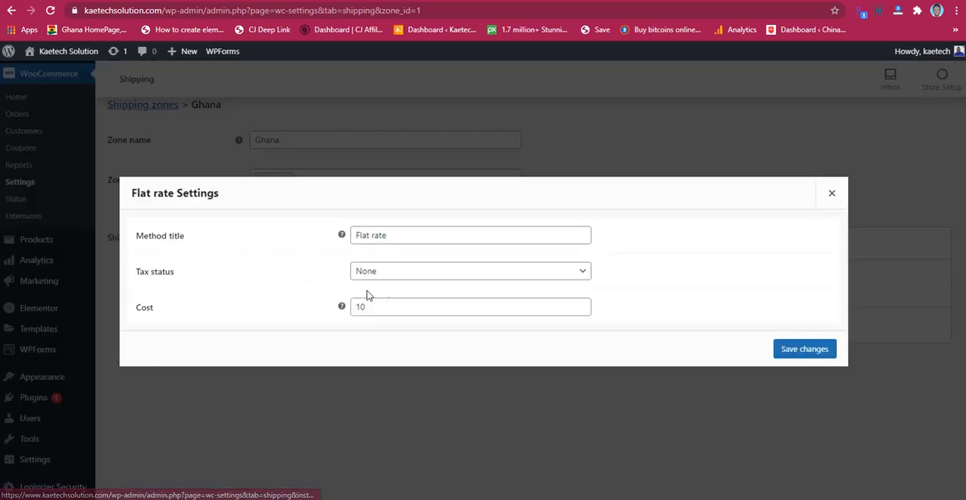
double_click(373, 308)
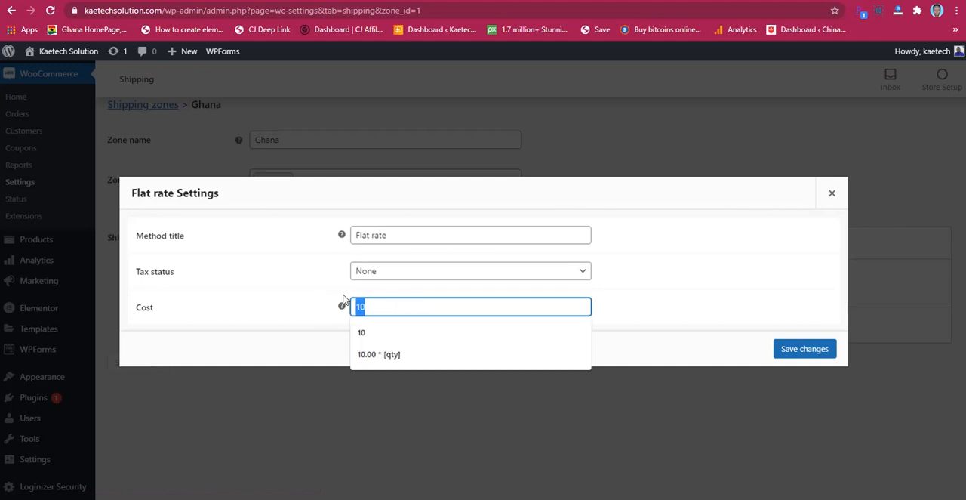
type("5")
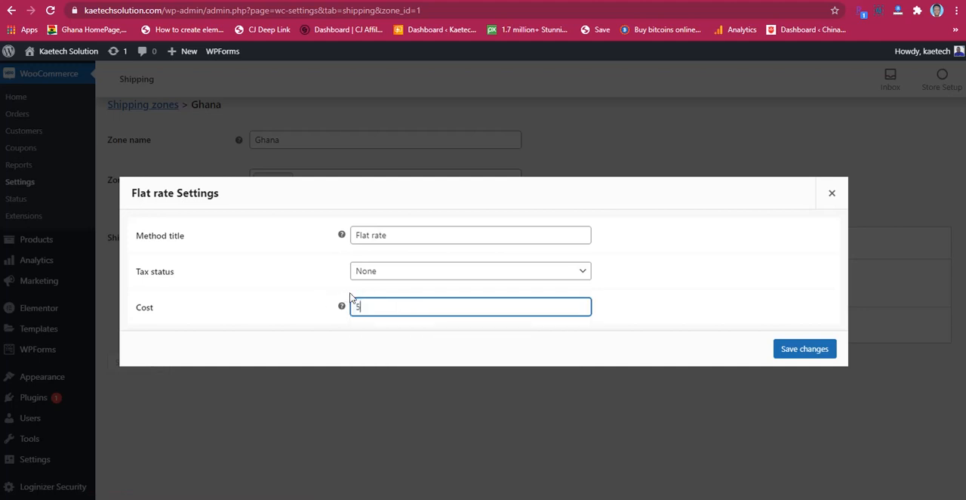
left_click(796, 349)
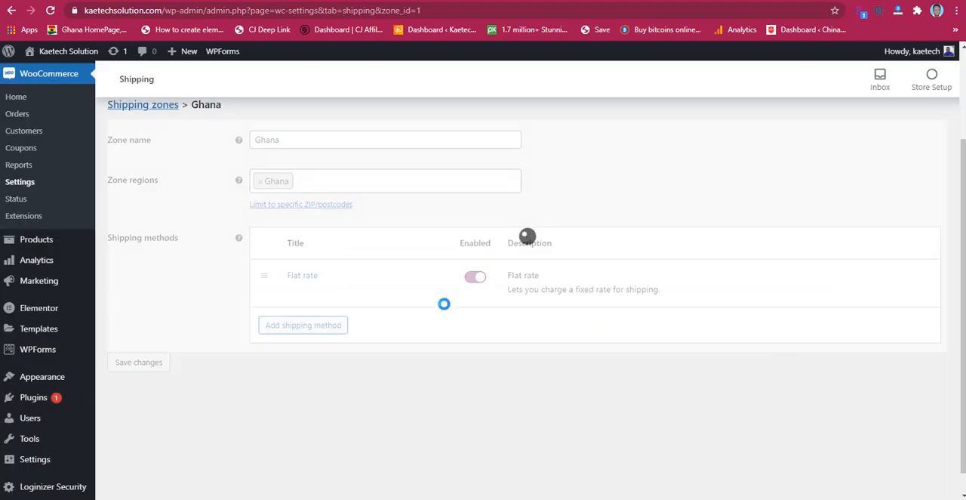
scroll(363, 313, "up", 2)
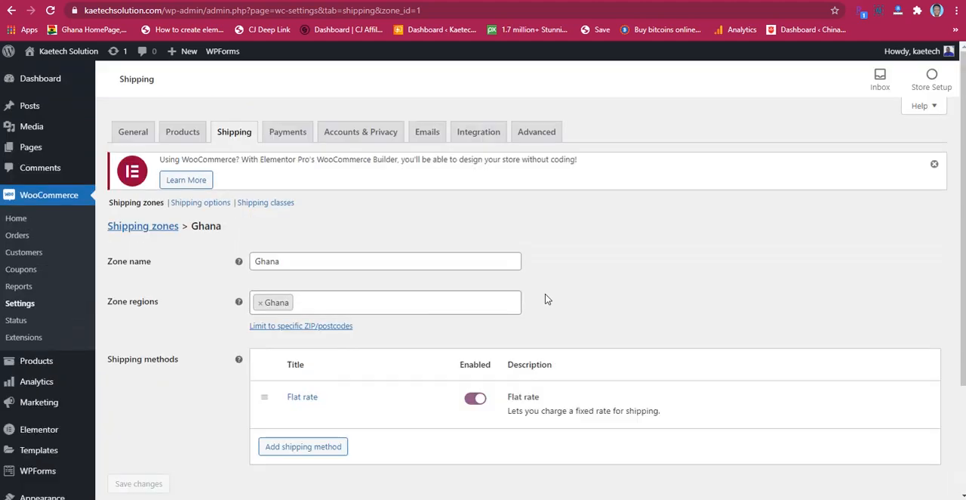
scroll(545, 294, "down", 2)
scroll(423, 302, "up", 1)
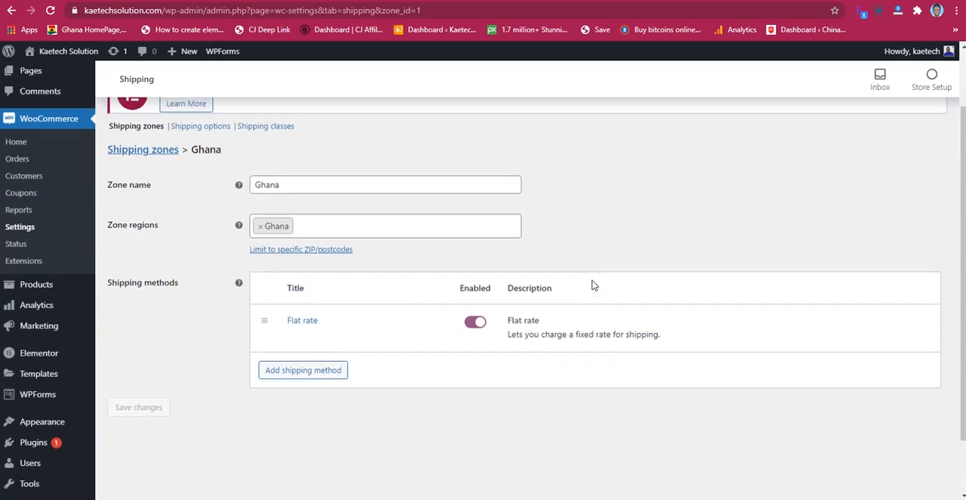
scroll(592, 285, "up", 1)
scroll(593, 285, "down", 1)
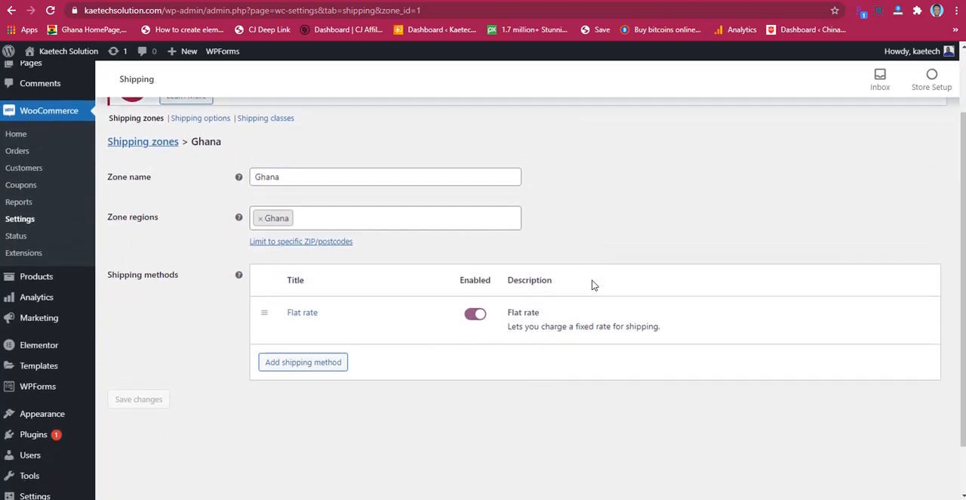
scroll(592, 284, "up", 2)
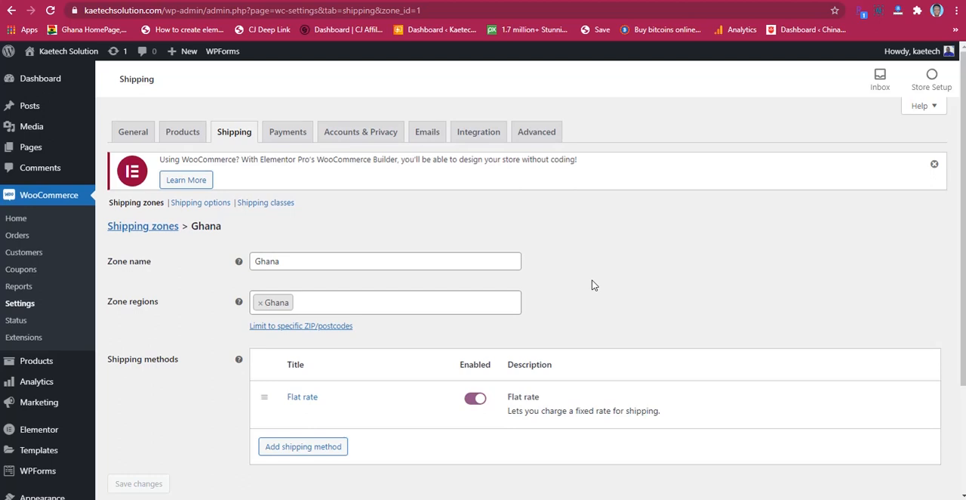
scroll(592, 284, "down", 2)
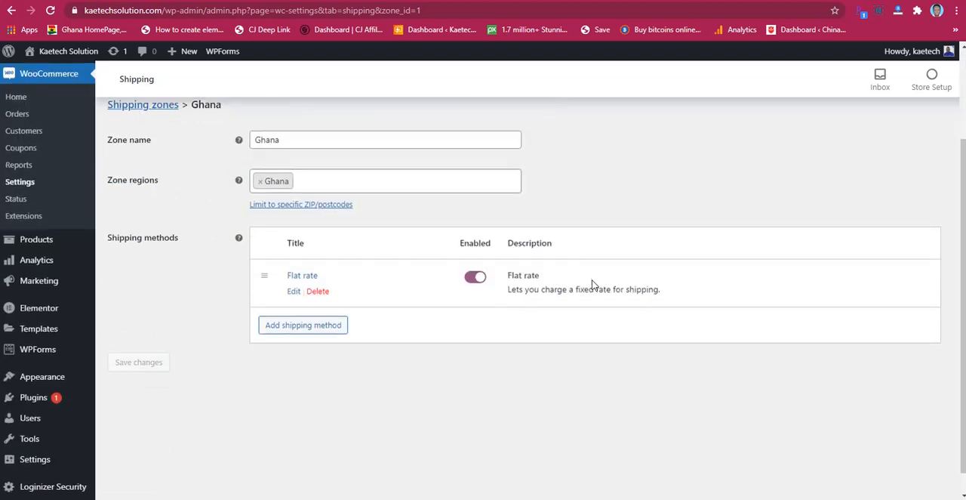
Step: Go to the WooCommerce payment settings, agreeing to leave the shipping zone page
scroll(593, 284, "up", 2)
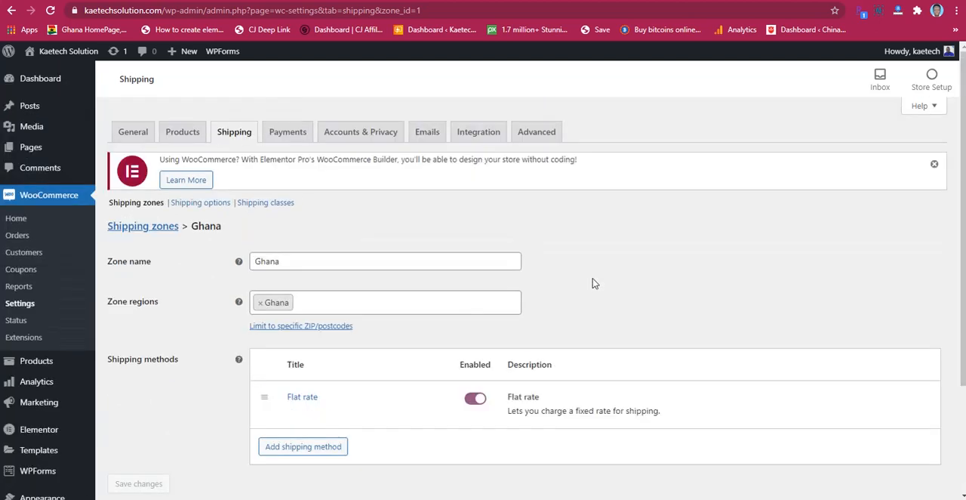
left_click(287, 134)
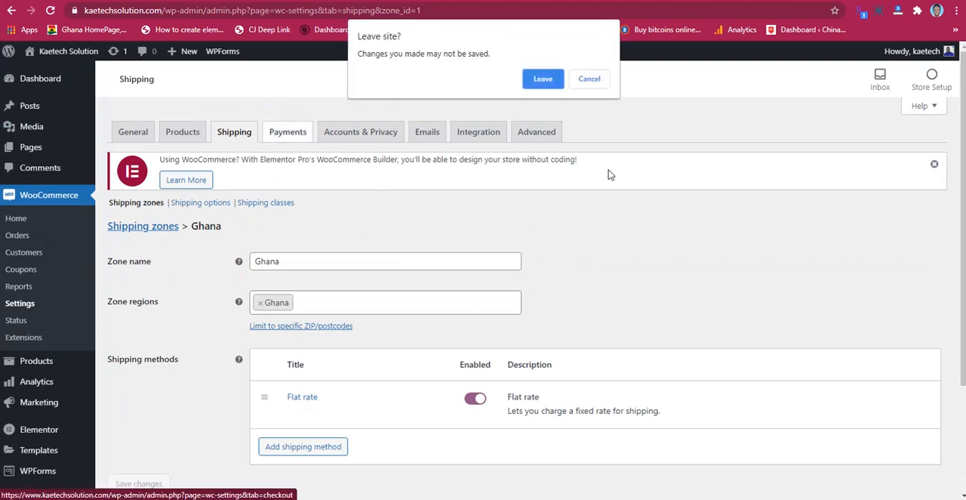
key("Escape")
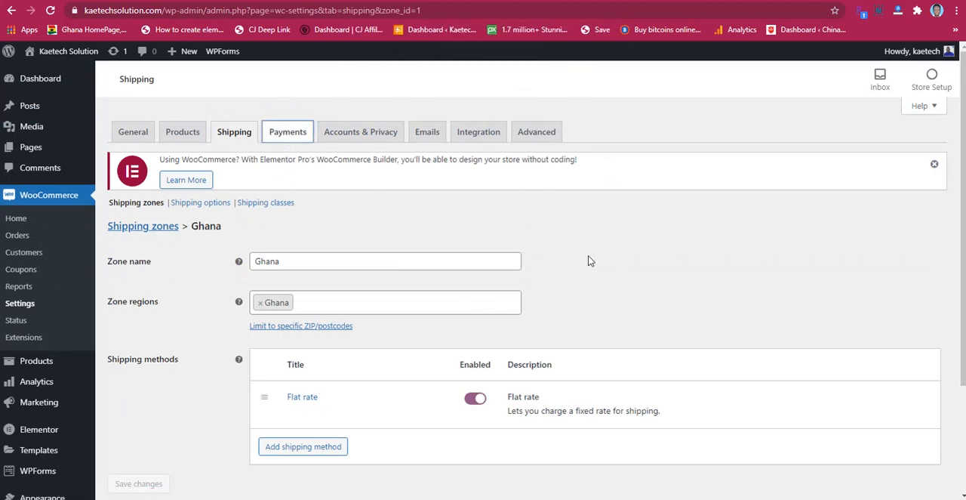
left_click(288, 134)
left_click(544, 98)
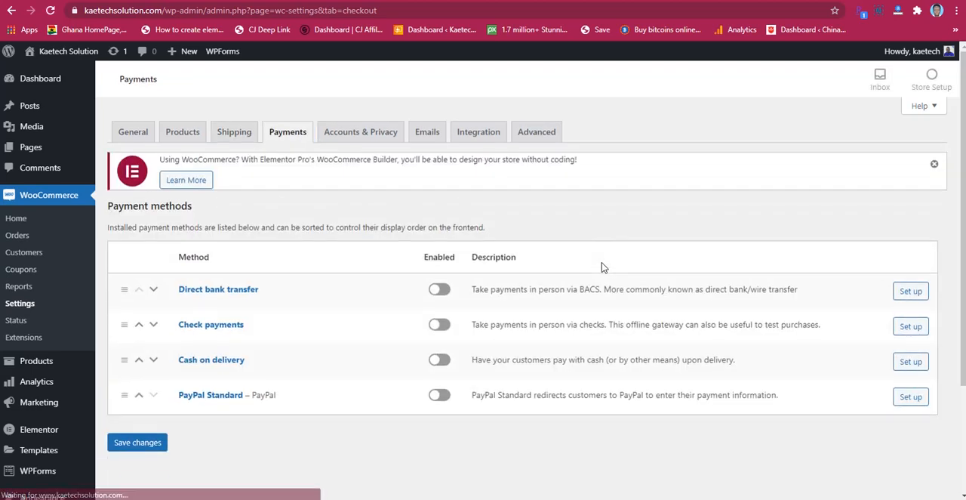
Step: Enable the Cash on delivery payment method, open its setup page, and save its settings with the default title, description and instructions
scroll(579, 261, "down", 1)
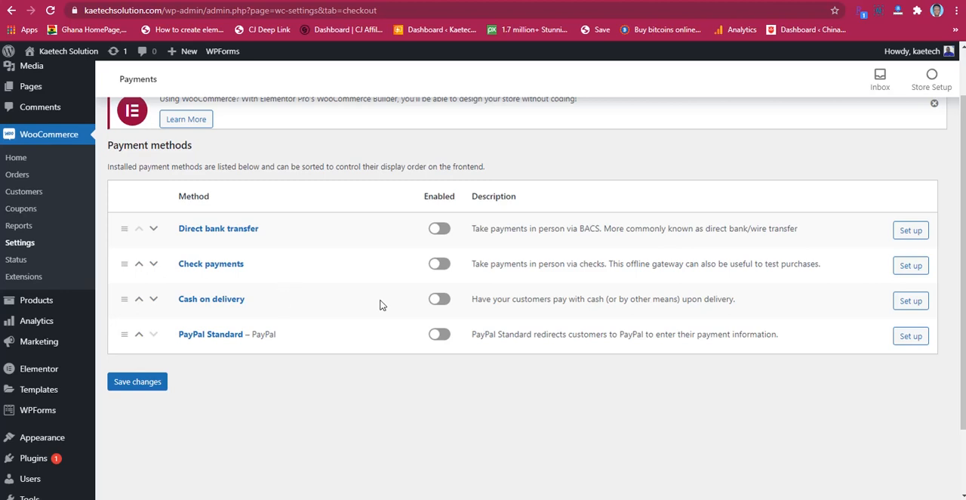
left_click(446, 302)
left_click(911, 301)
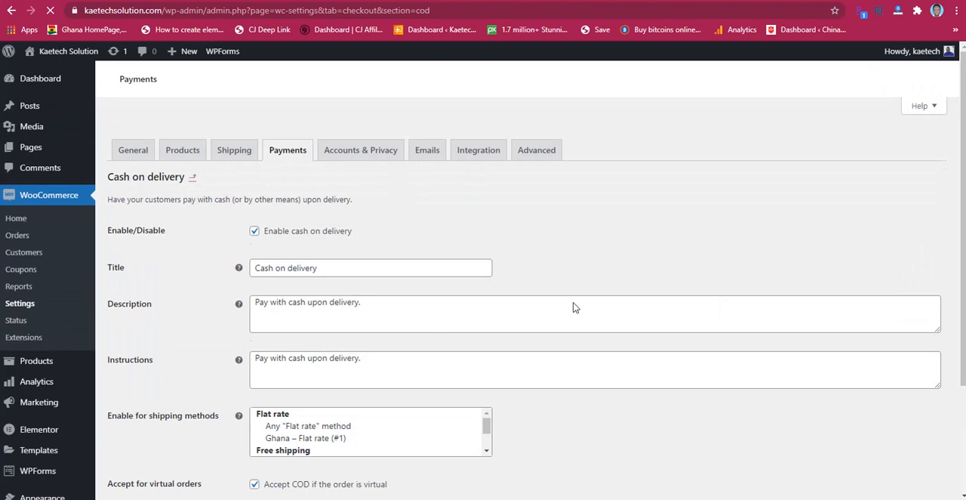
scroll(550, 304, "down", 2)
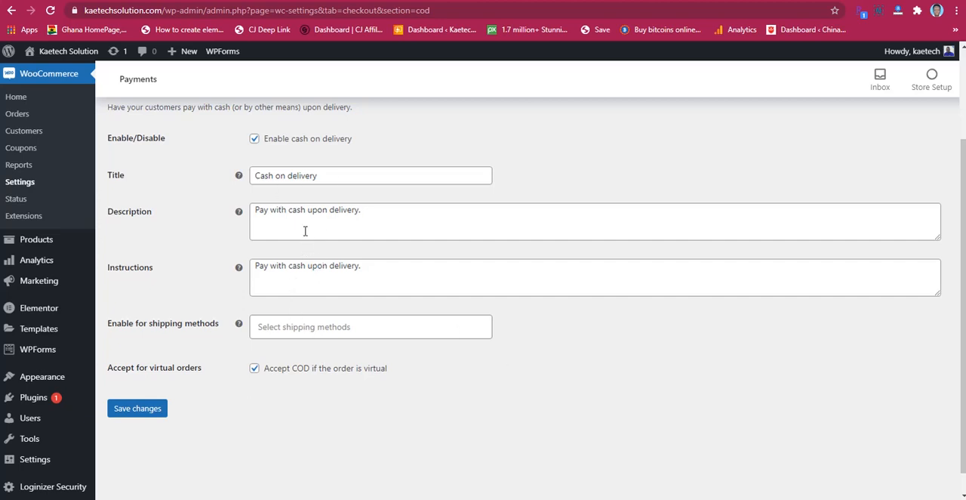
left_click(126, 408)
Step: Open the page for adding a new product to the store
scroll(604, 410, "up", 1)
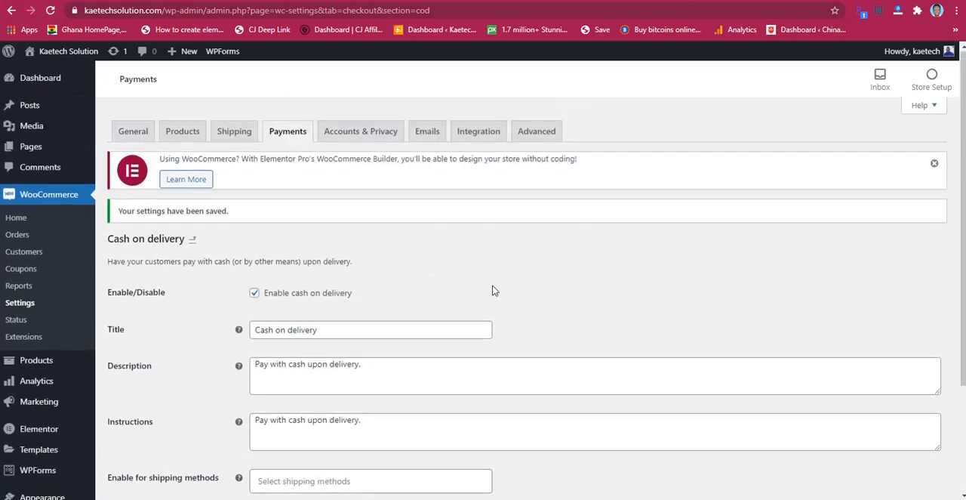
scroll(493, 290, "down", 2)
scroll(493, 290, "up", 2)
scroll(188, 272, "down", 2)
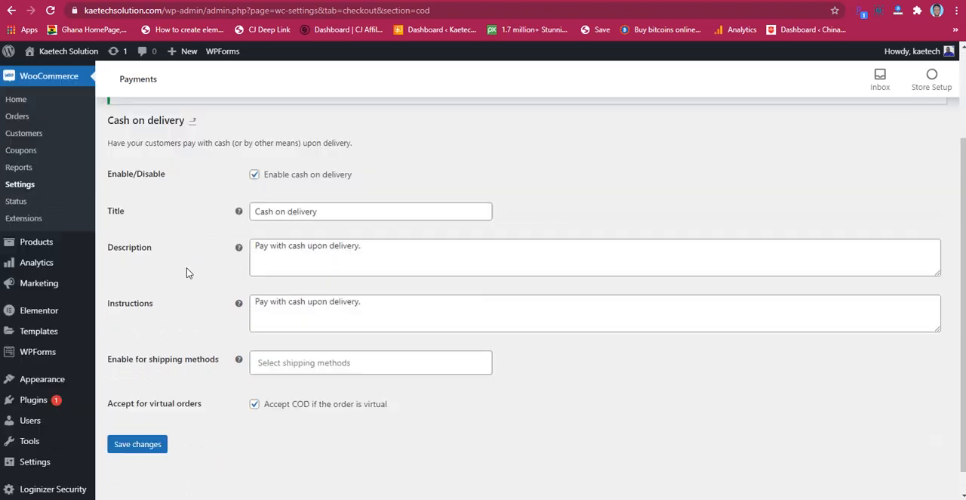
scroll(172, 265, "down", 1)
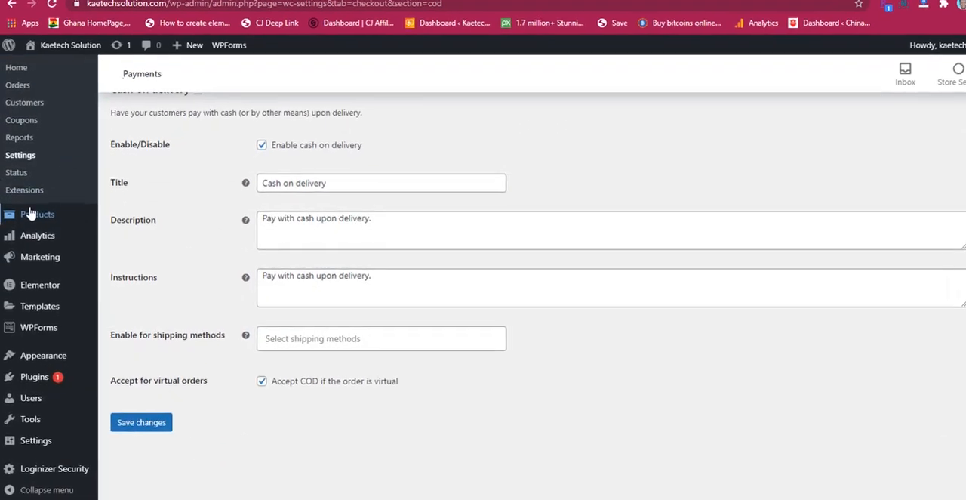
mouse_move(19, 217)
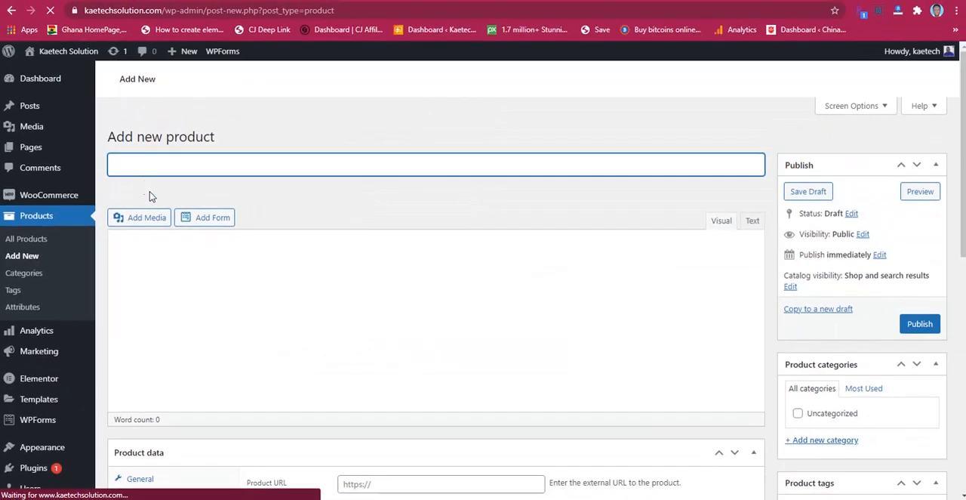
Step: Open the list of all site pages and look through it for the Cart, Checkout, My account and Shop pages
scroll(33, 257, "down", 3)
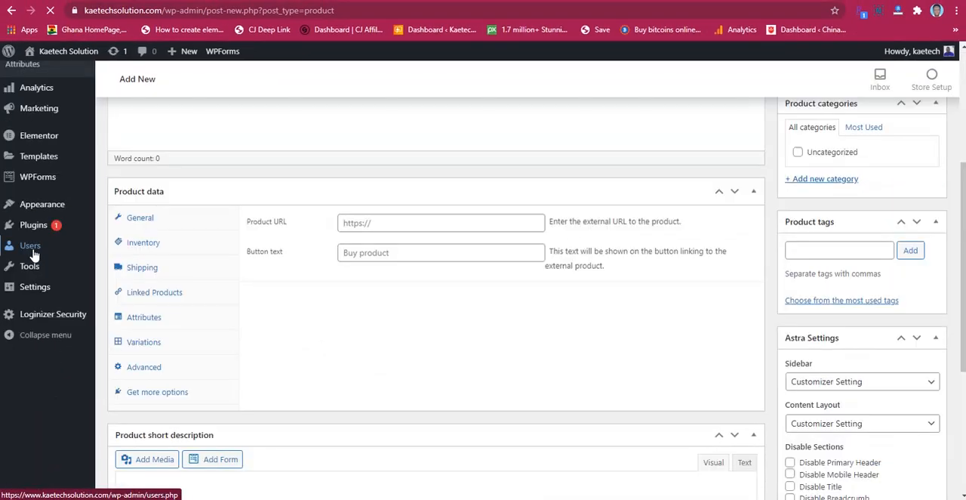
scroll(41, 193, "up", 3)
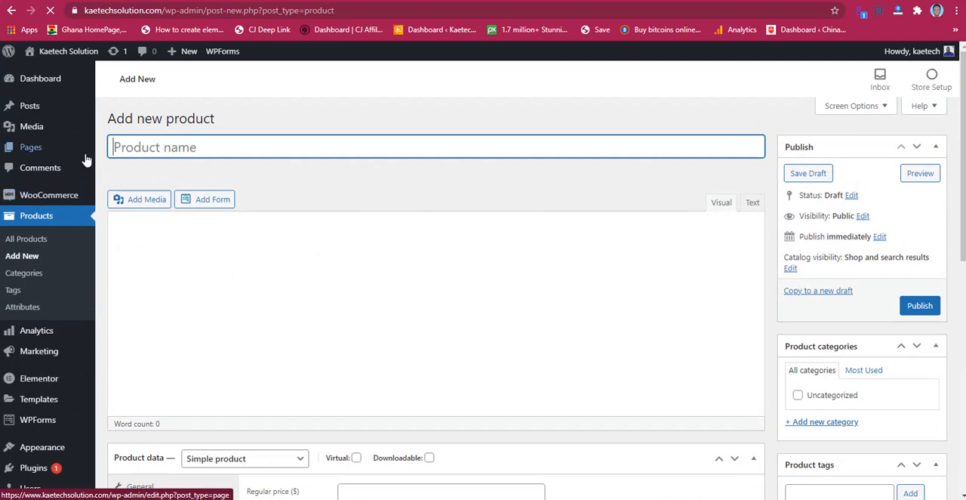
mouse_move(60, 151)
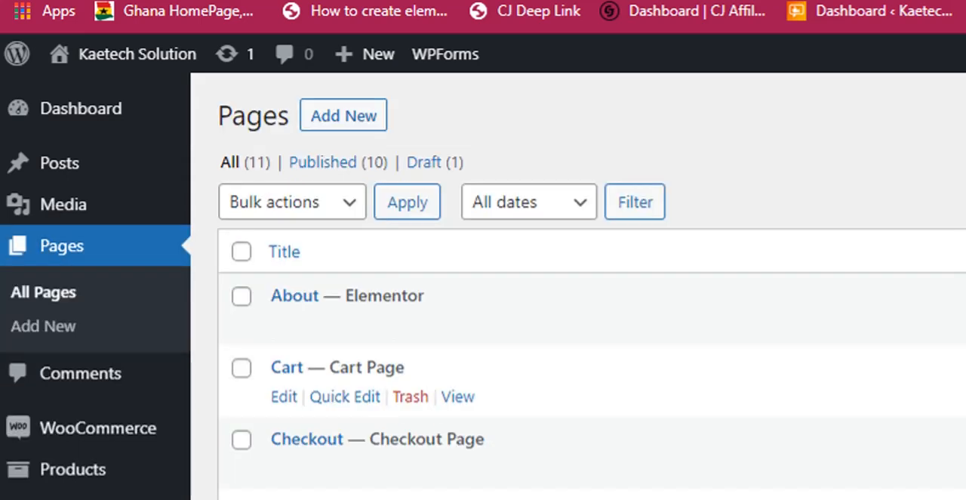
scroll(263, 197, "down", 2)
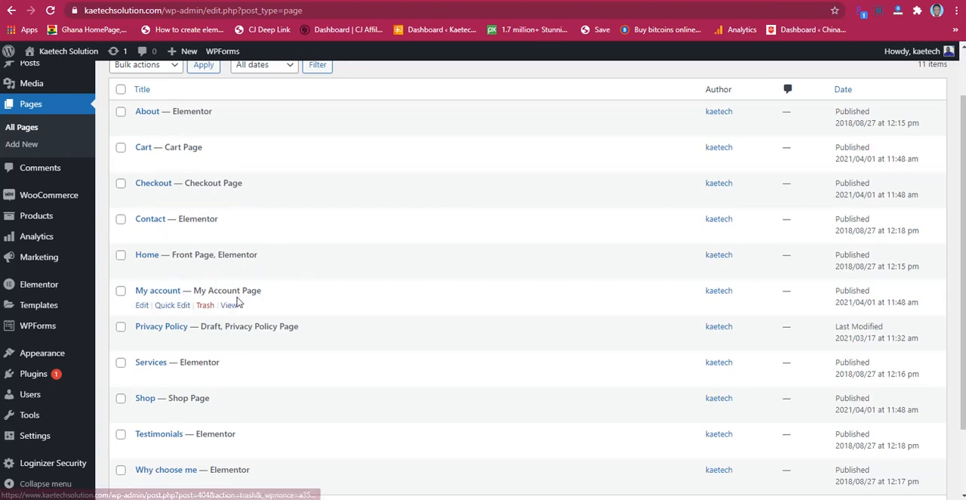
scroll(296, 302, "down", 1)
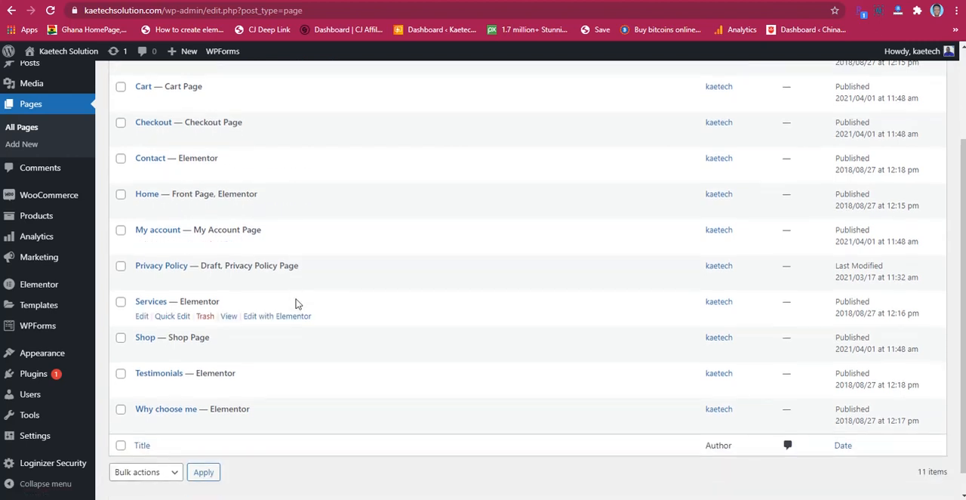
scroll(295, 302, "down", 1)
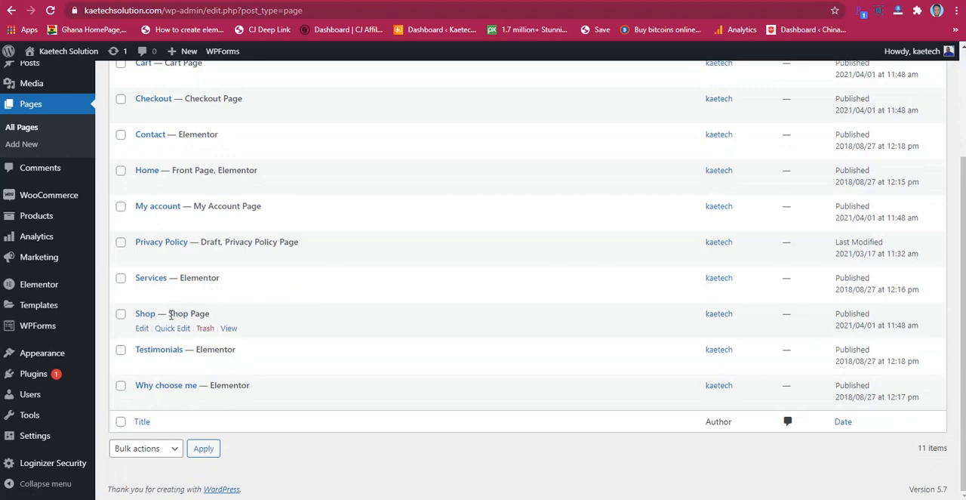
scroll(375, 276, "up", 3)
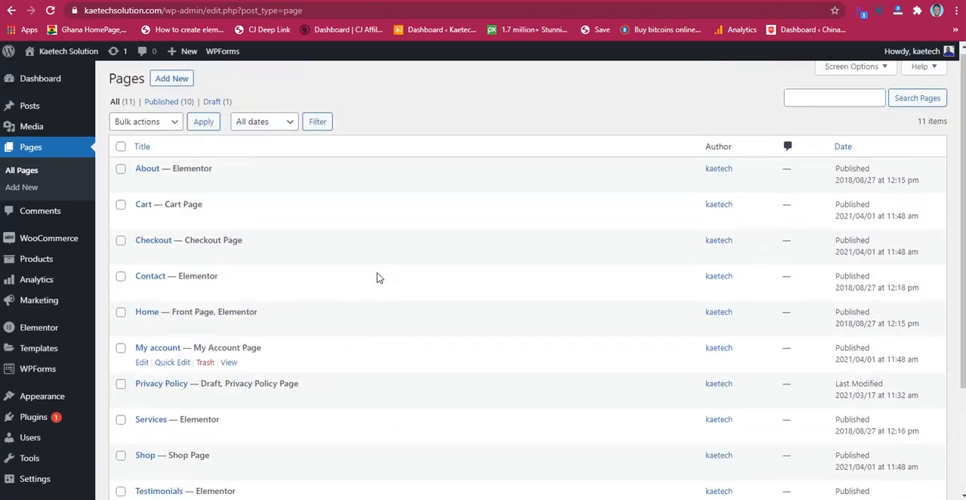
Step: Return from the site's page list to the form for adding a new product
mouse_move(37, 258)
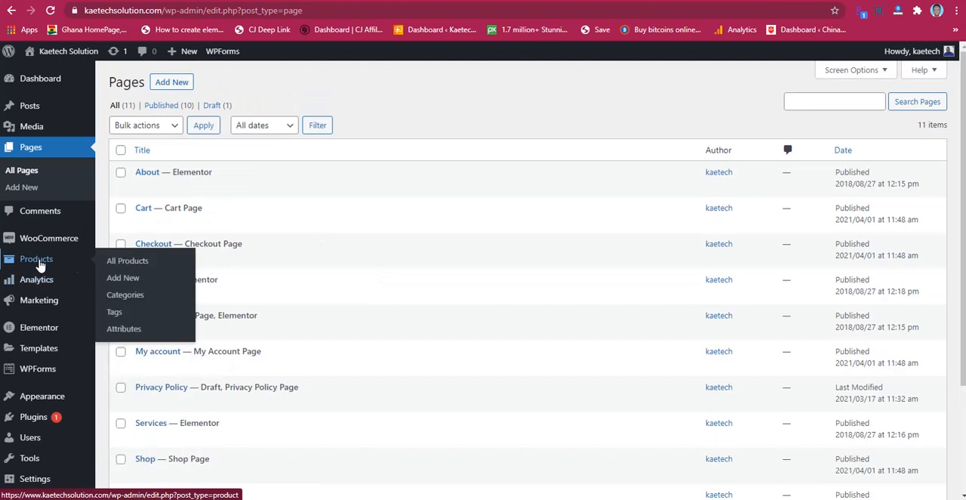
left_click(128, 278)
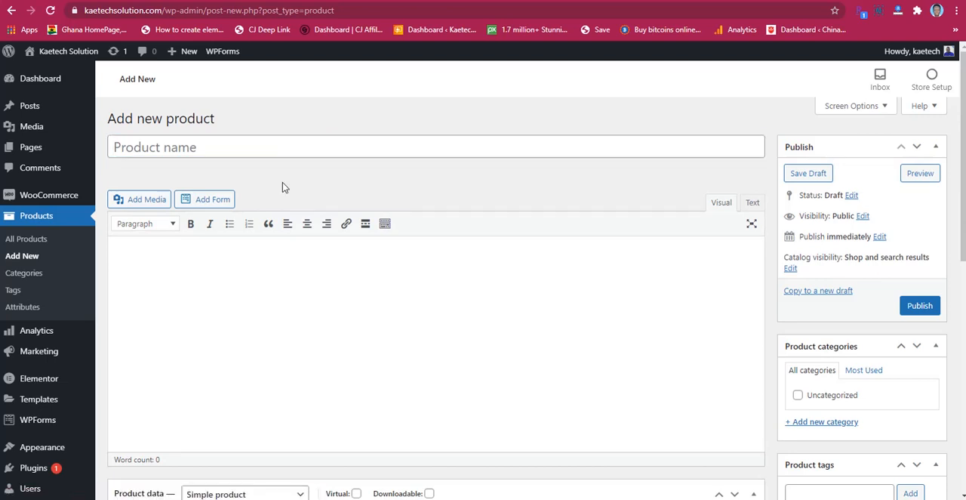
scroll(282, 181, "down", 1)
scroll(282, 181, "up", 1)
right_click(2, 486)
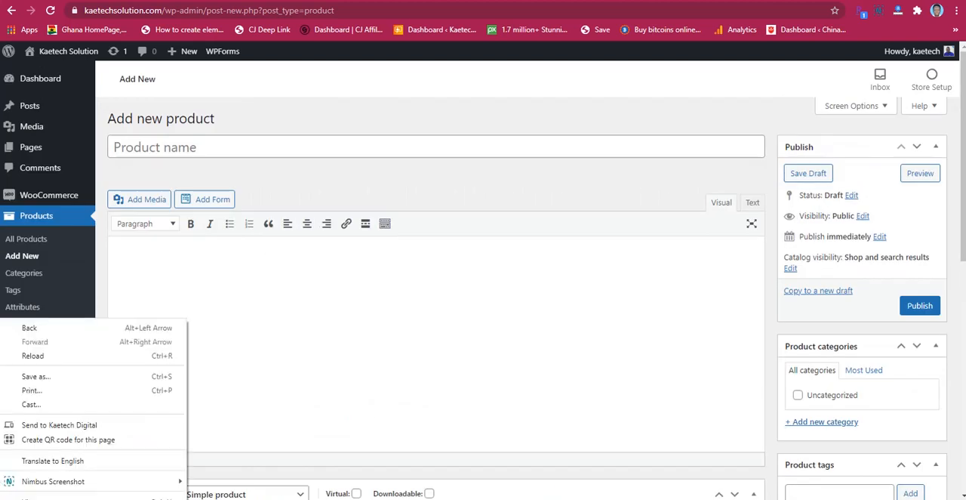
left_click(410, 178)
Step: Name the new product "Hp Laptop 350gb SSD 8g Memory"
left_click(370, 150)
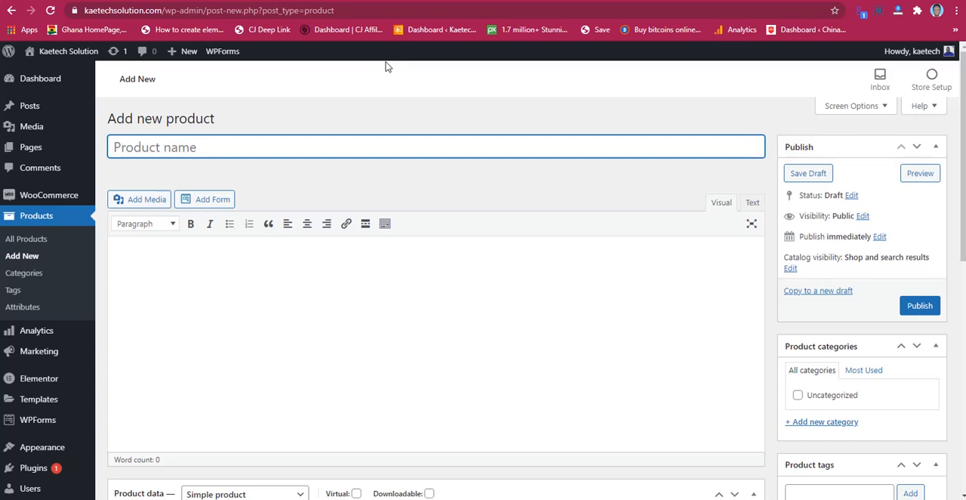
type("Hp")
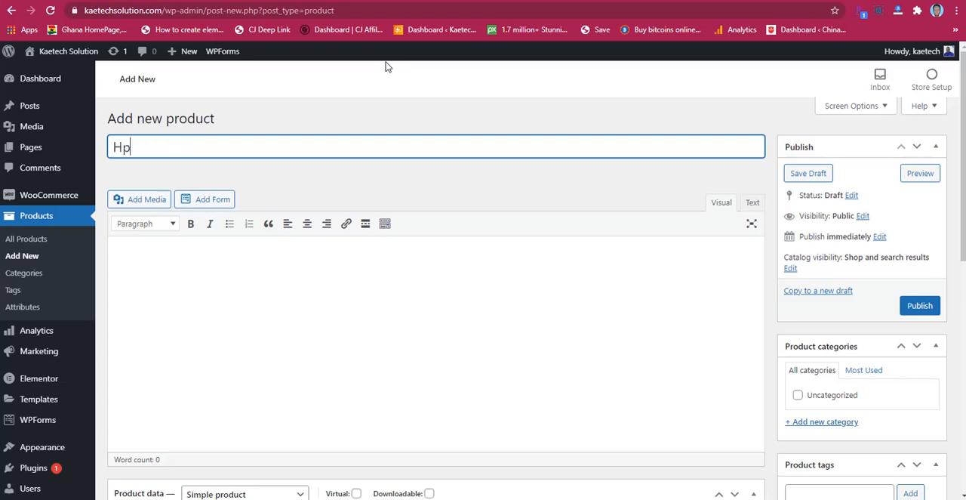
type(" Laptop")
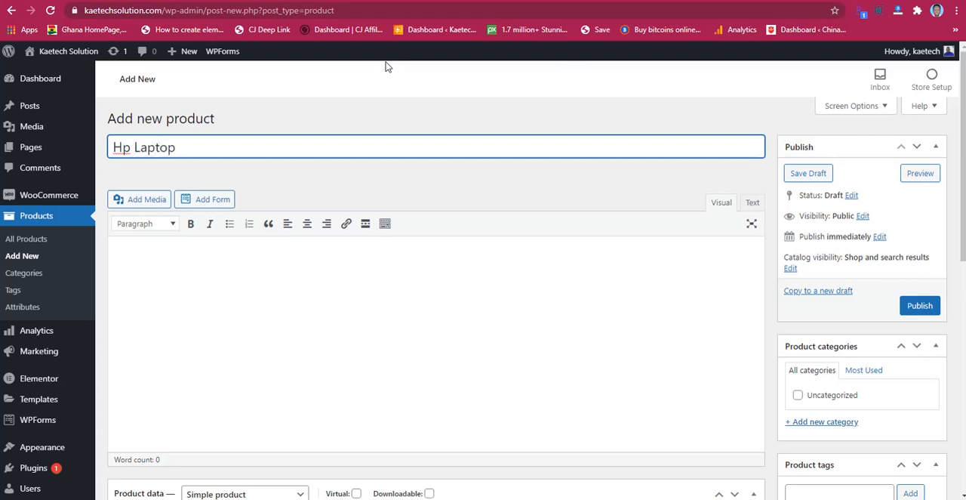
type(" 350gb SSD 8")
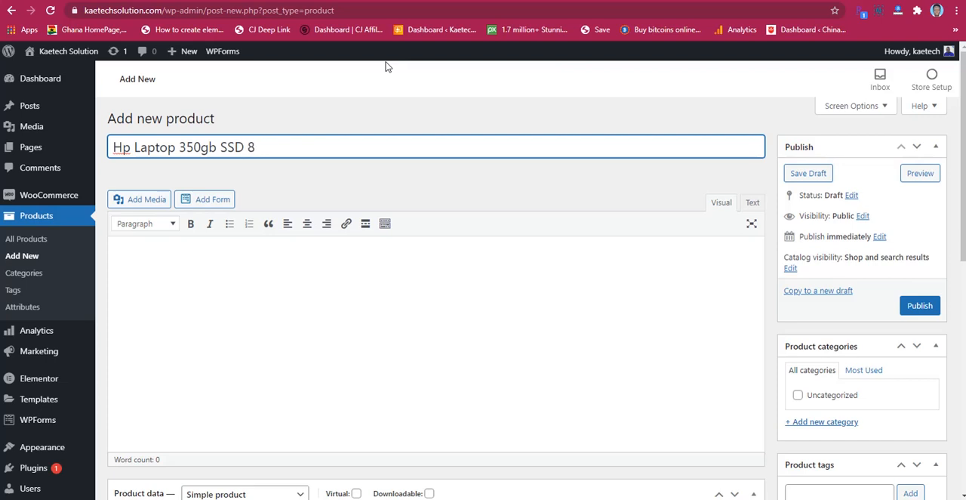
type("g Memorry")
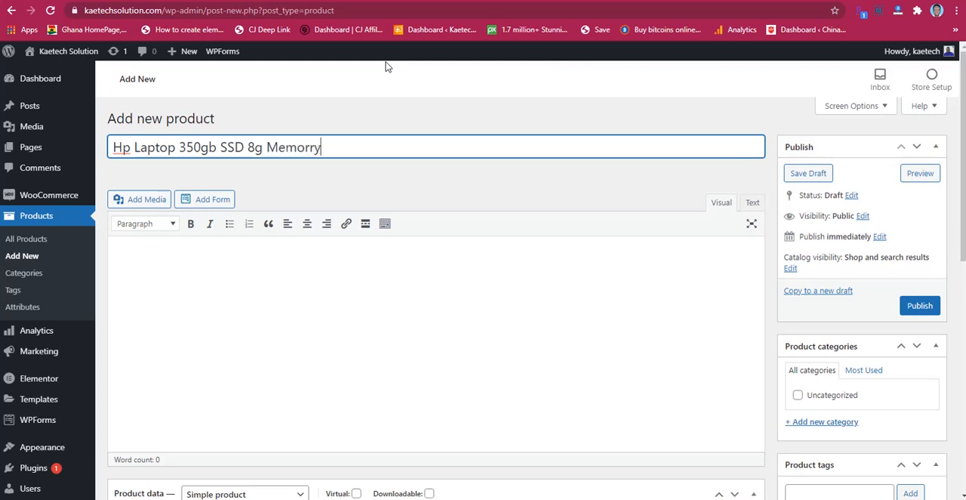
key("BackSpace")
key("BackSpace")
type("y")
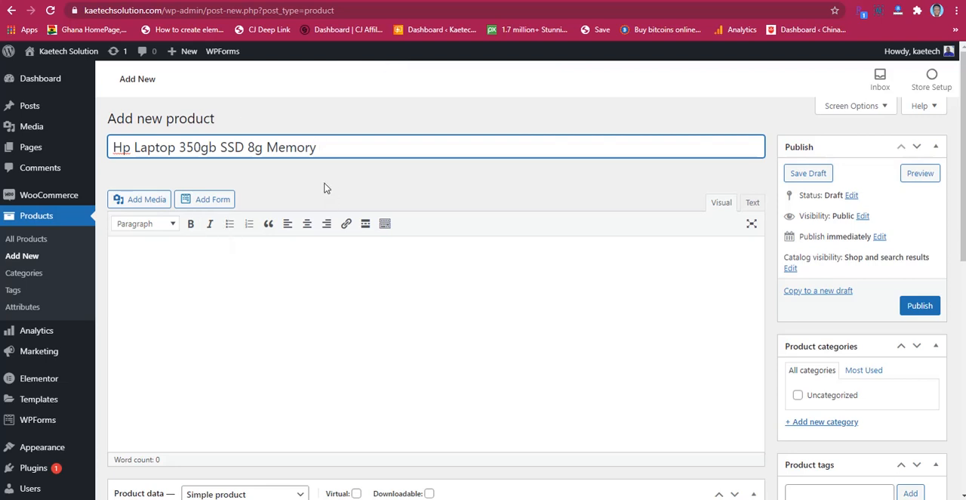
Step: Paste the copied Technical Details text with its specification tables into the product's main description
scroll(325, 189, "down", 1)
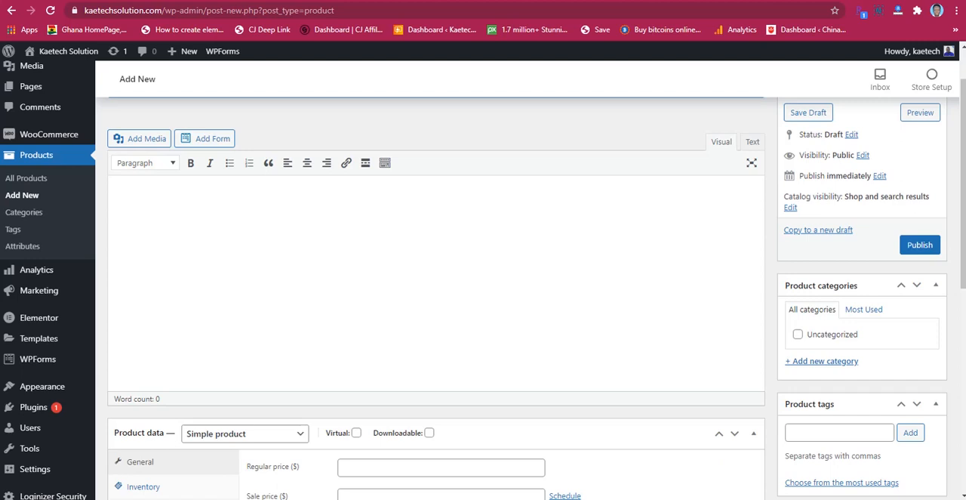
left_click(302, 226)
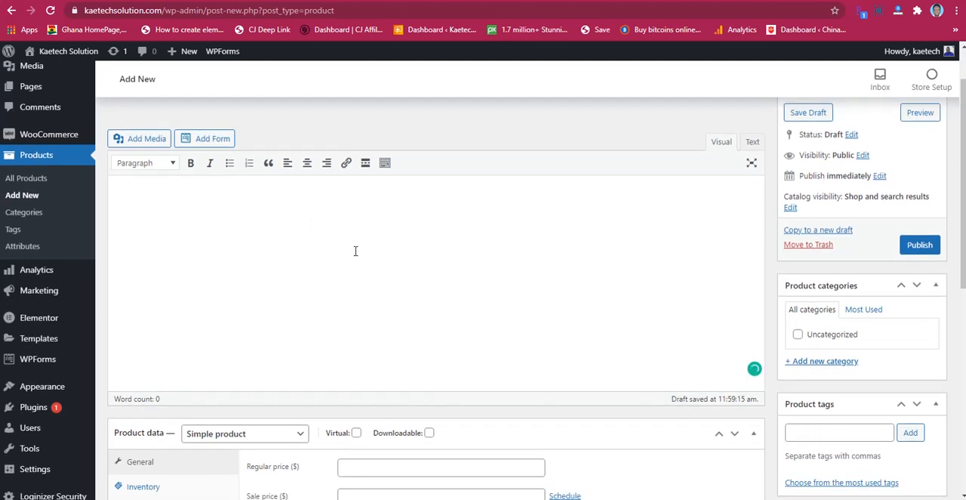
scroll(253, 182, "up", 2)
scroll(291, 246, "down", 2)
key("ctrl+v")
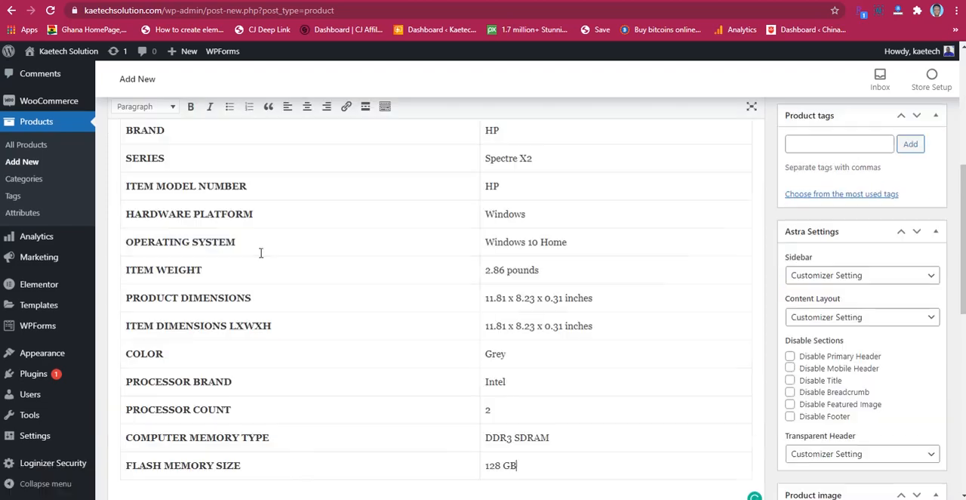
Step: Read through the pasted technical specification tables in the product description from beginning to end
scroll(390, 281, "up", 5)
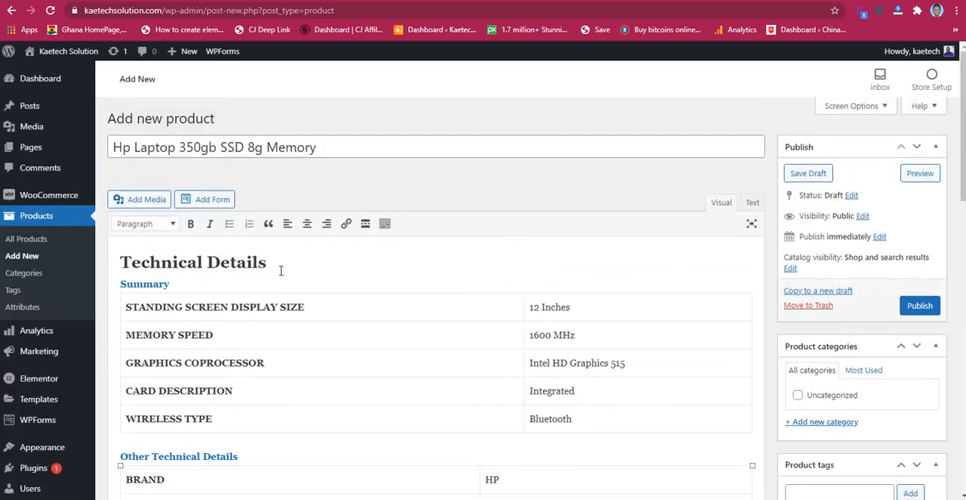
scroll(390, 280, "down", 6)
scroll(392, 274, "down", 2)
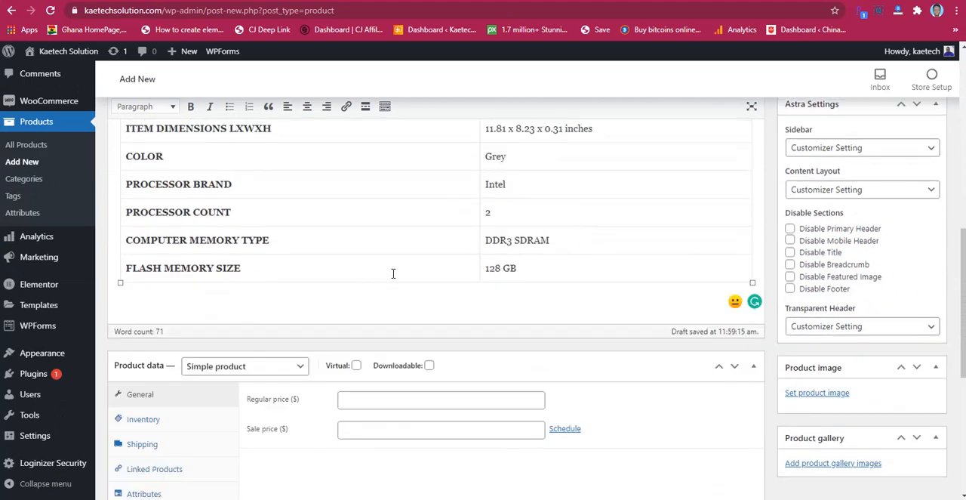
scroll(392, 273, "up", 7)
scroll(392, 273, "up", 1)
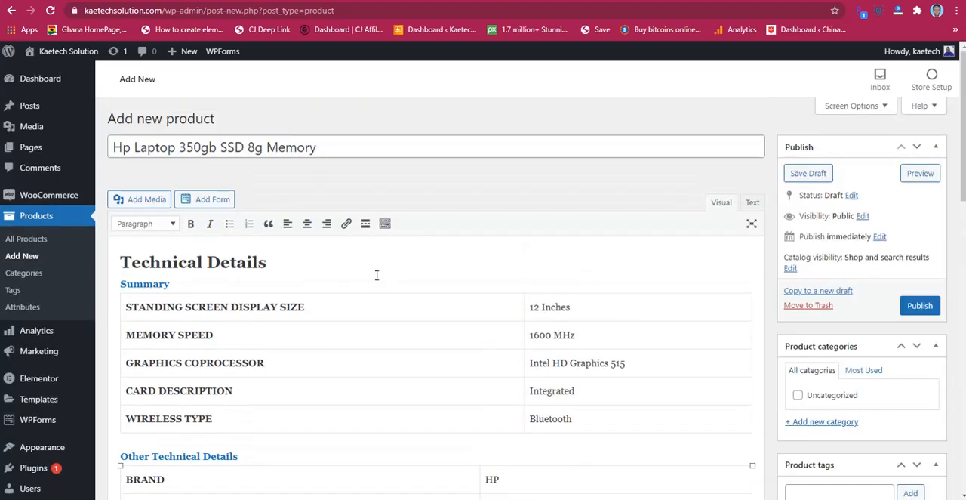
scroll(377, 299, "down", 3)
scroll(379, 301, "down", 4)
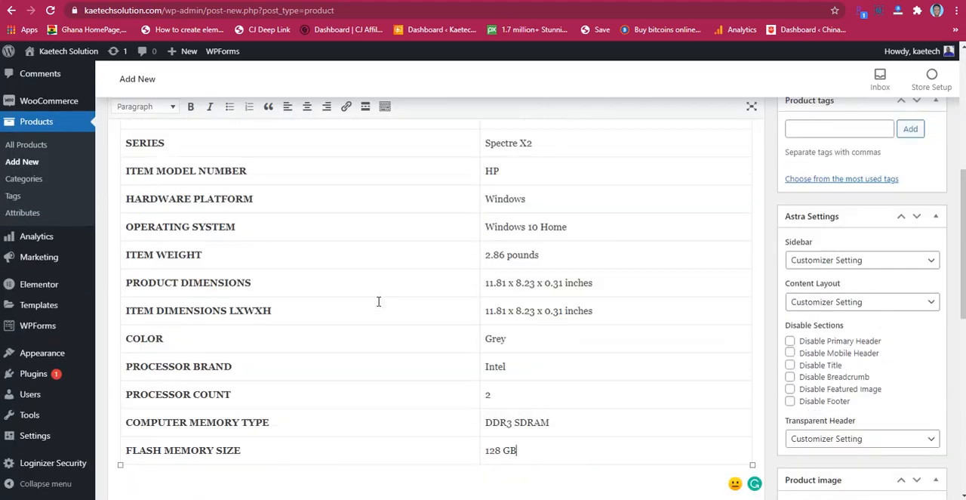
scroll(379, 301, "up", 10)
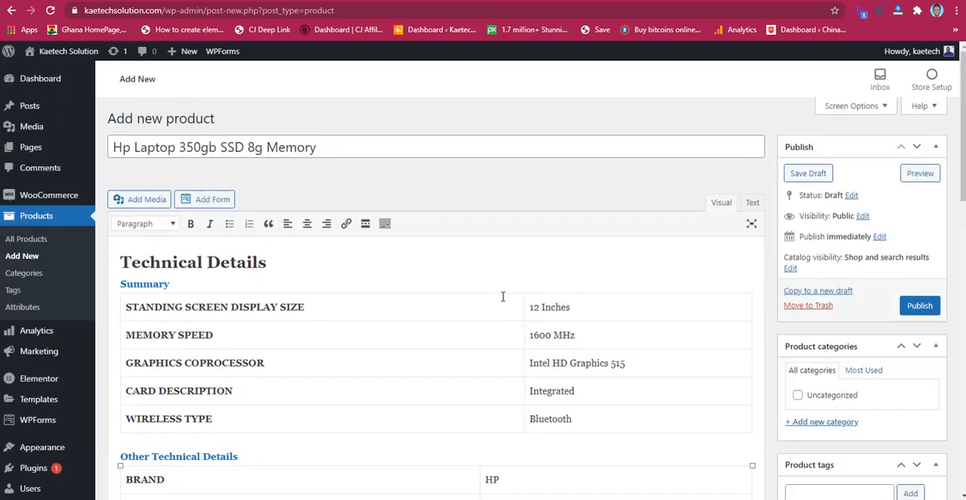
Step: Choose Simple product as the product type and set its regular price to 1000
scroll(451, 304, "down", 8)
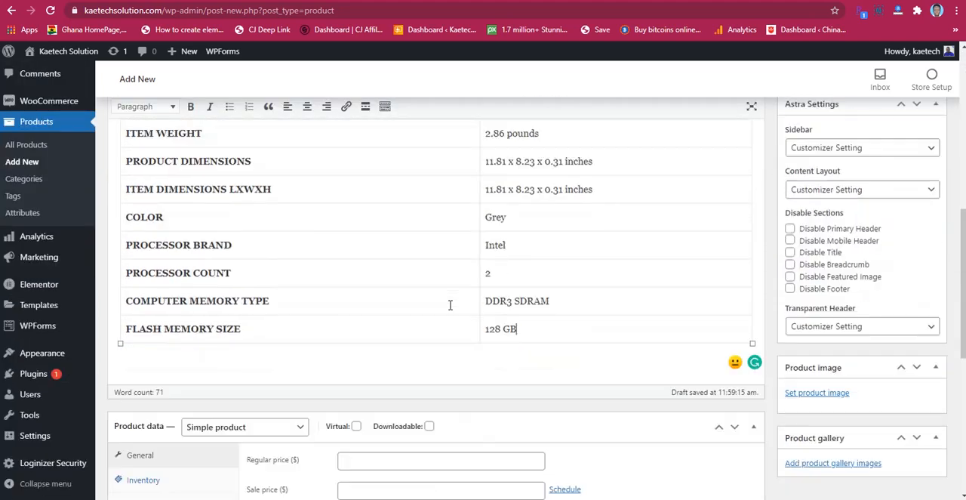
scroll(450, 305, "down", 3)
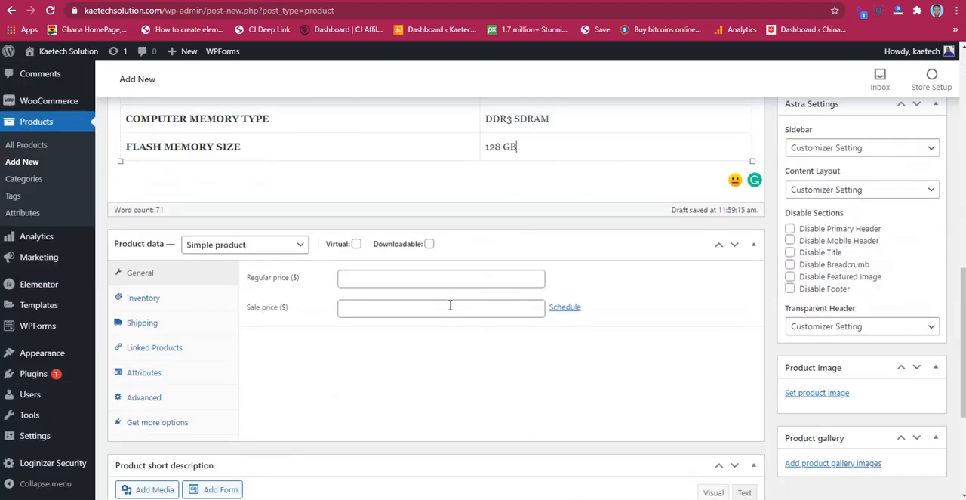
left_click(252, 251)
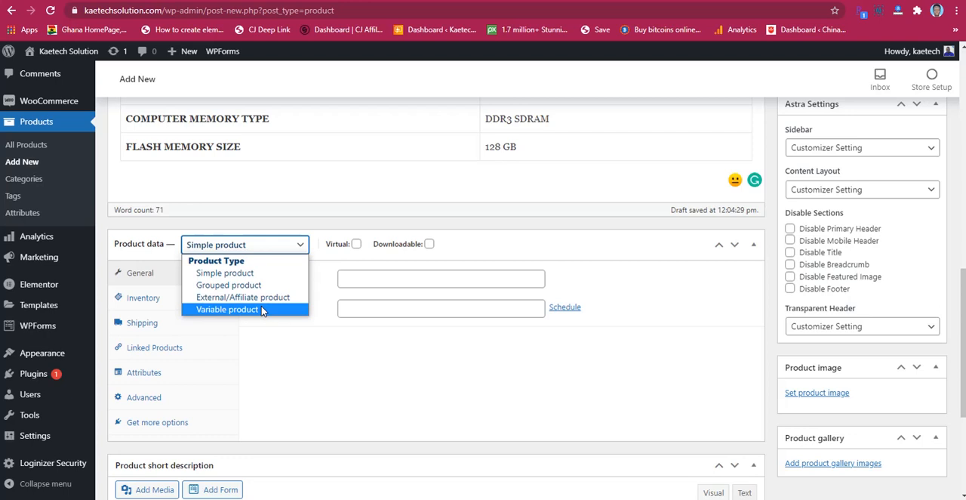
left_click(227, 276)
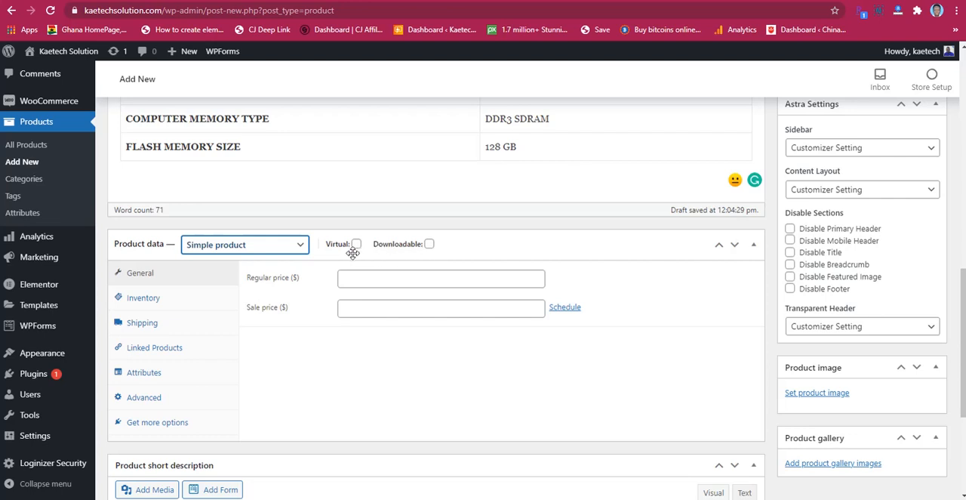
left_click(391, 279)
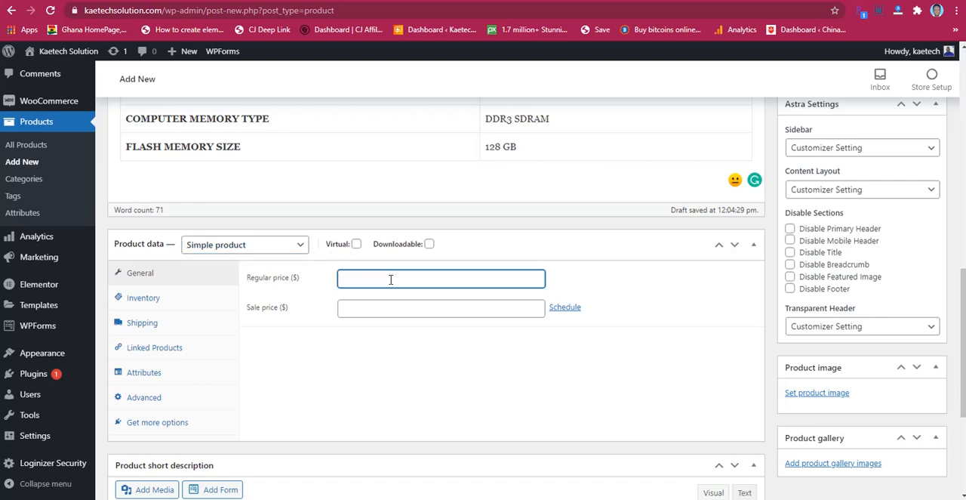
type("1000")
Step: In the product's inventory data, set the SKU to HP0001
left_click(146, 302)
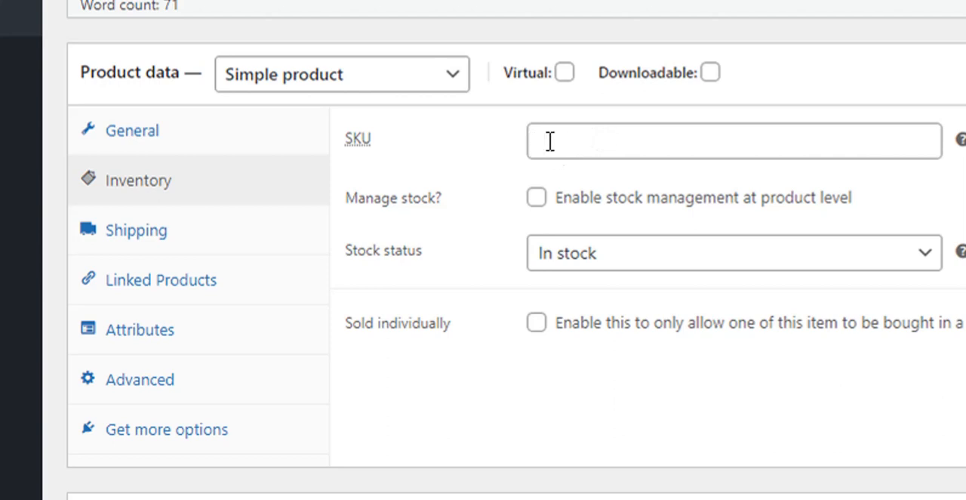
left_click(587, 148)
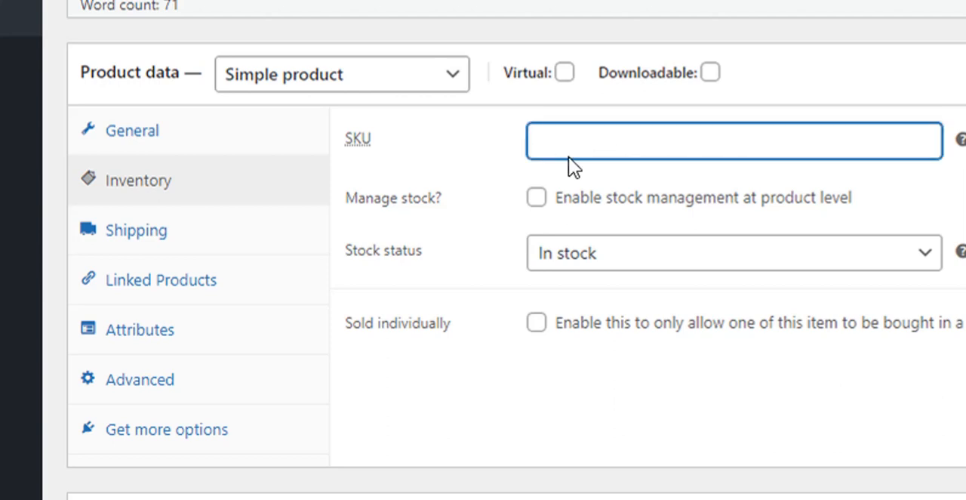
type("HP0001")
Step: Examine the options that product-level stock management offers and the available stock status choices, leaving both settings as they were
left_click(537, 205)
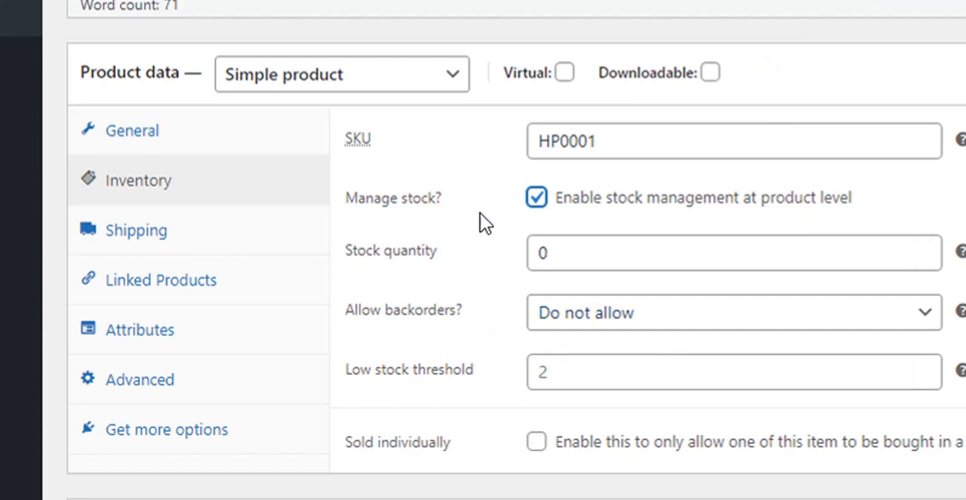
left_click(536, 198)
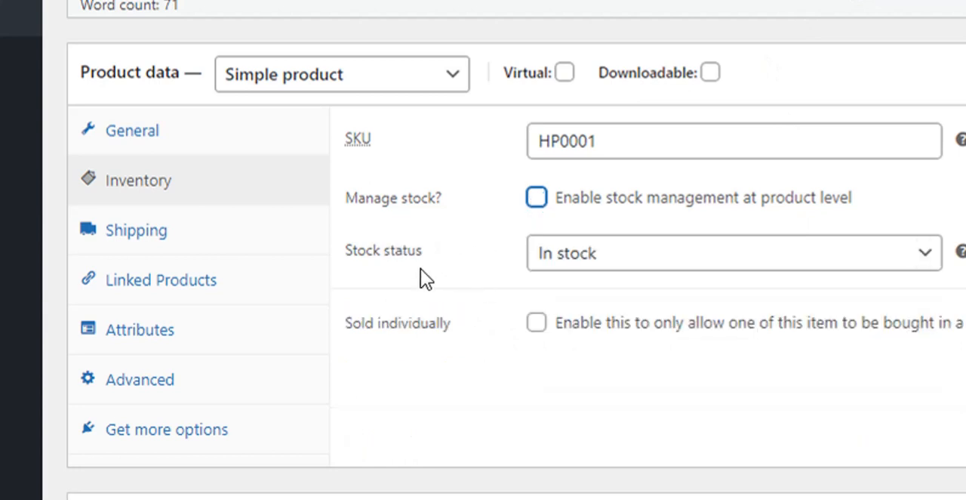
left_click(671, 259)
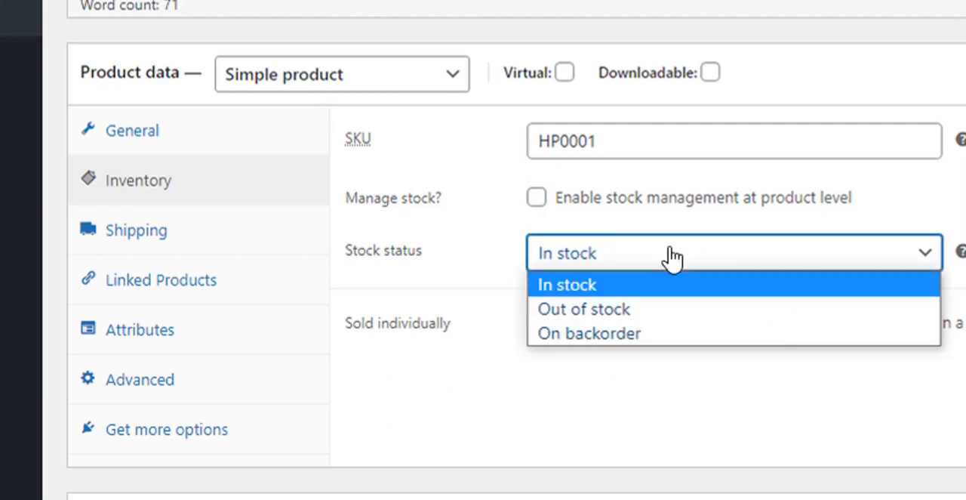
left_click(621, 254)
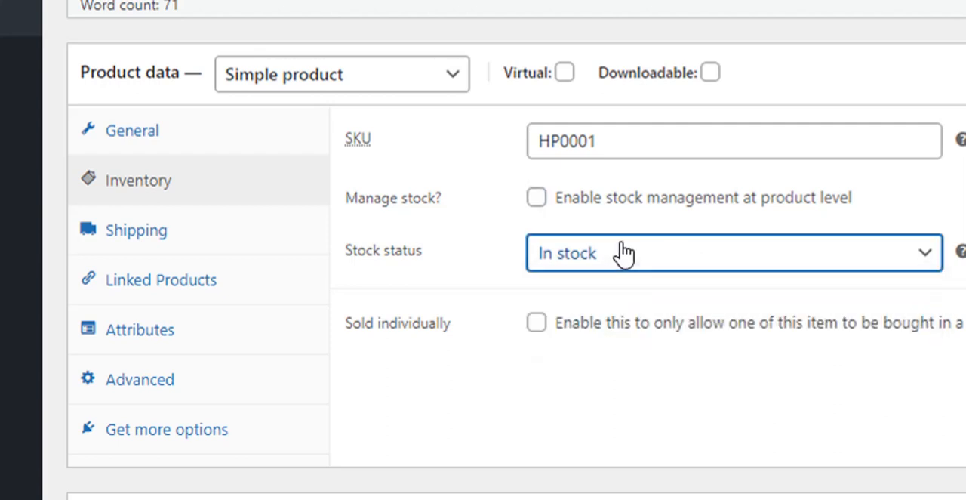
Step: Enable stock management at product level and set the stock quantity to 10
left_click(538, 199)
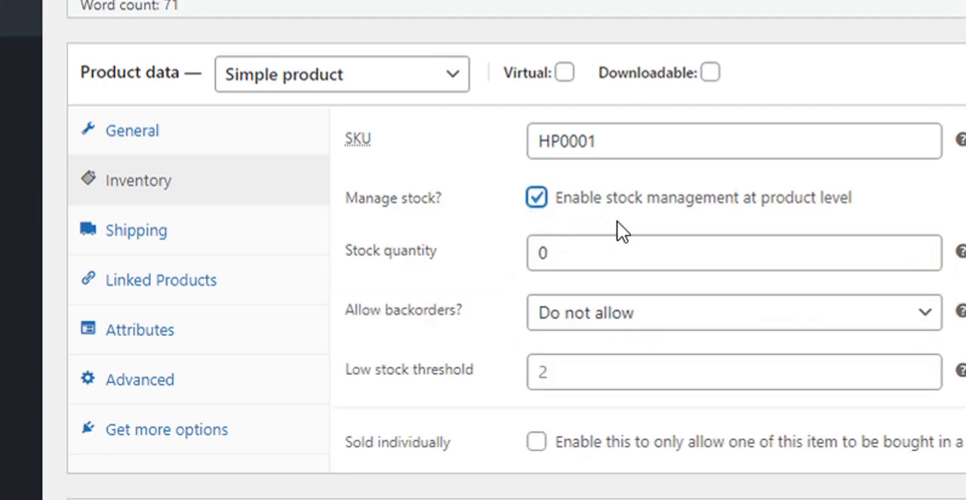
left_click(545, 254)
type("1")
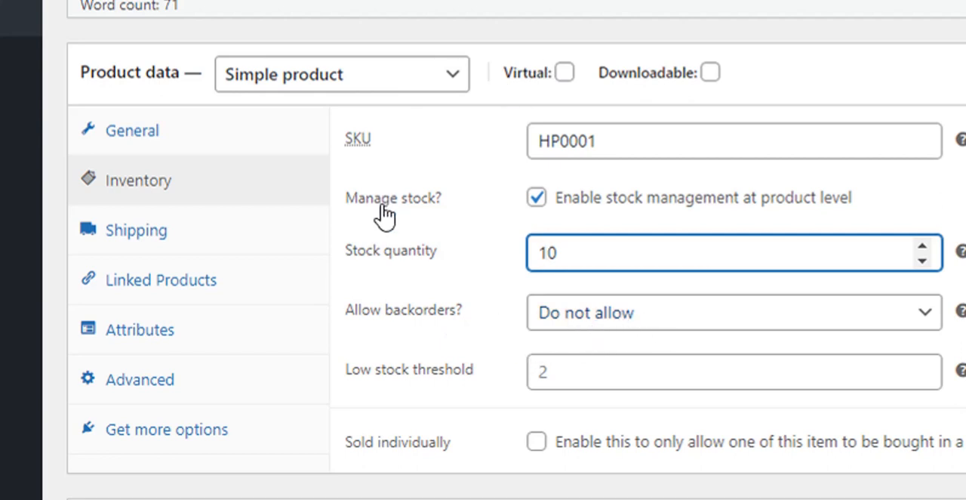
scroll(453, 332, "down", 1)
scroll(453, 331, "down", 3)
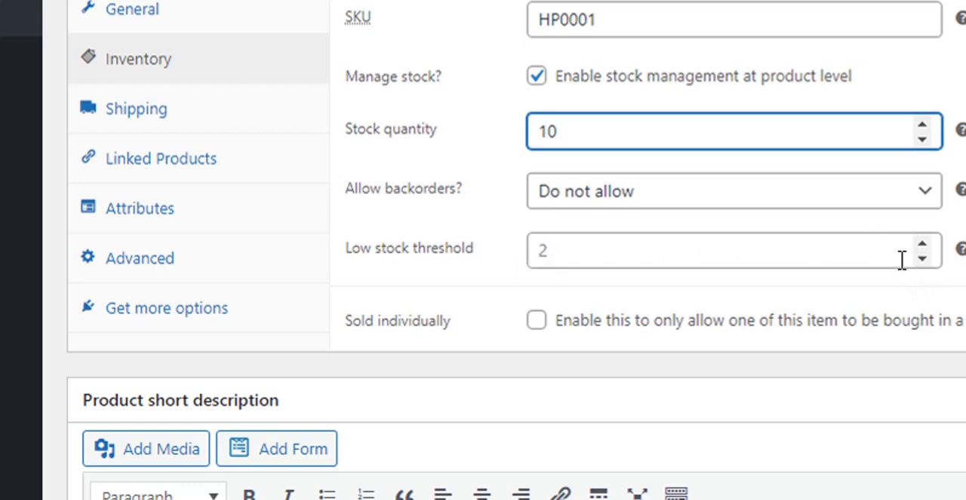
scroll(634, 284, "down", 2)
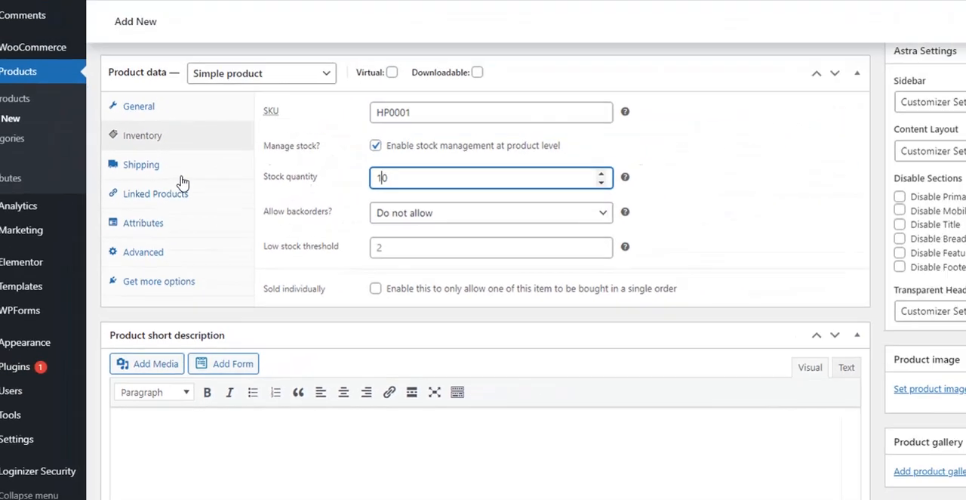
Step: Examine the product's shipping data fields and the available shipping classes, keeping No shipping class
left_click(142, 164)
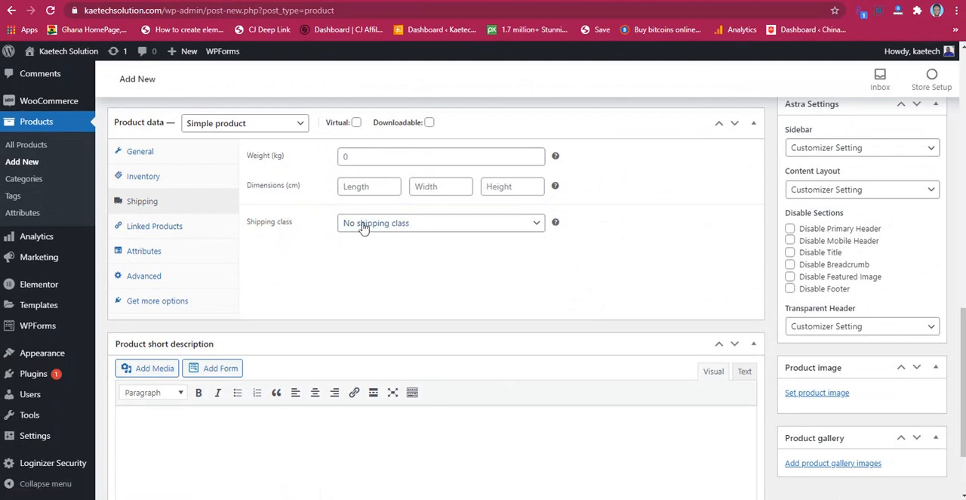
left_click(421, 226)
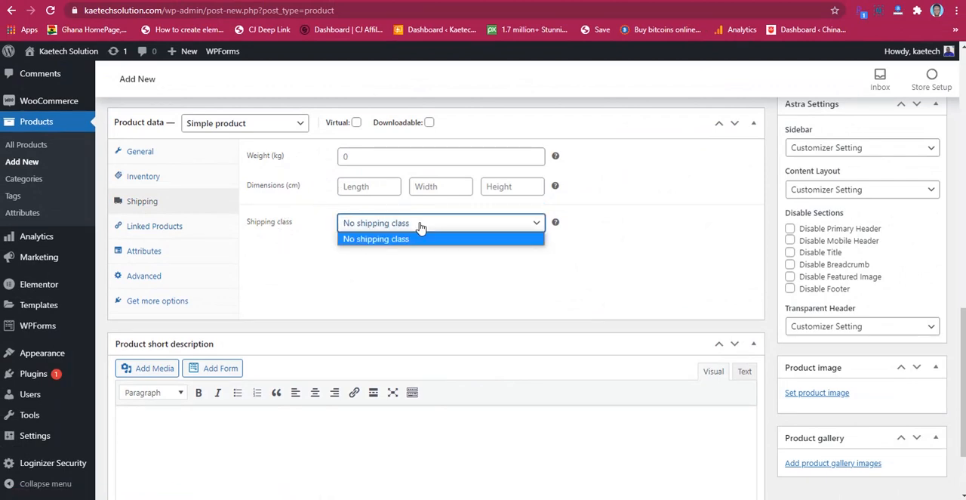
left_click(420, 226)
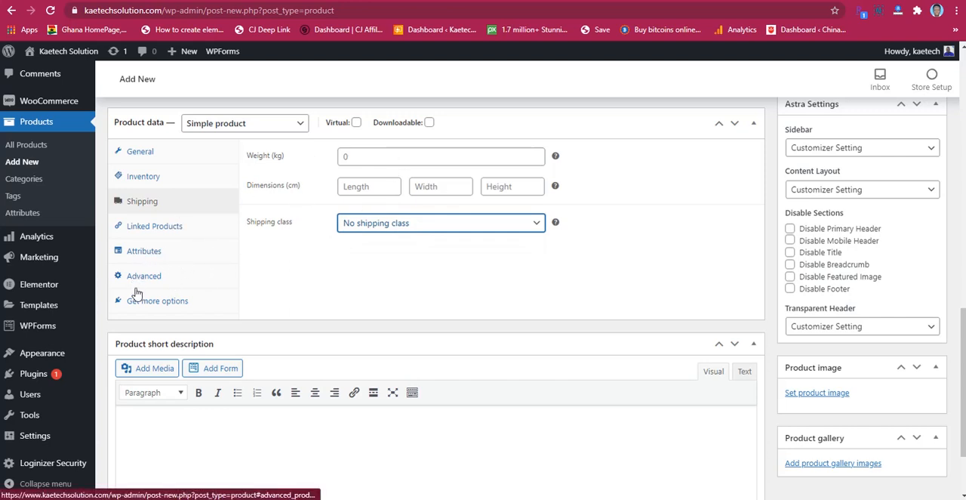
Step: Paste the copied laptop summary line and specification table into the product short description
scroll(350, 241, "up", 2)
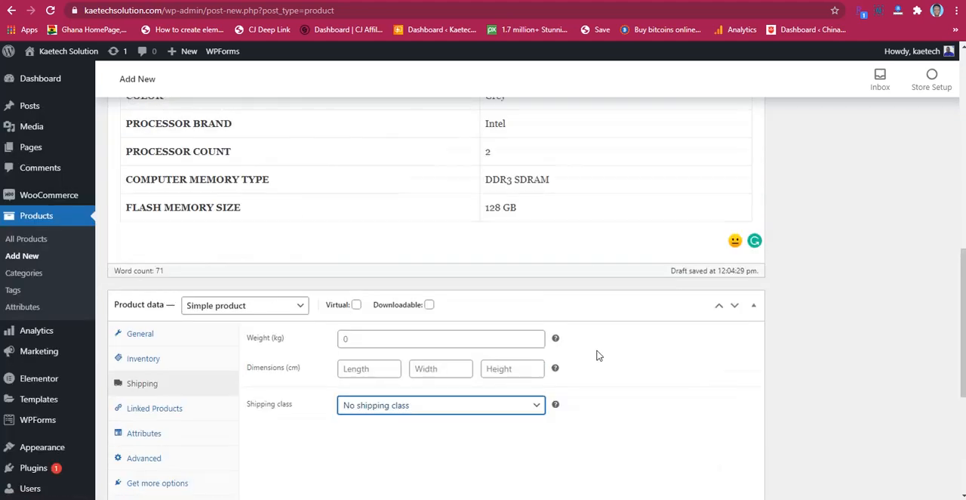
scroll(513, 353, "down", 2)
scroll(473, 343, "down", 1)
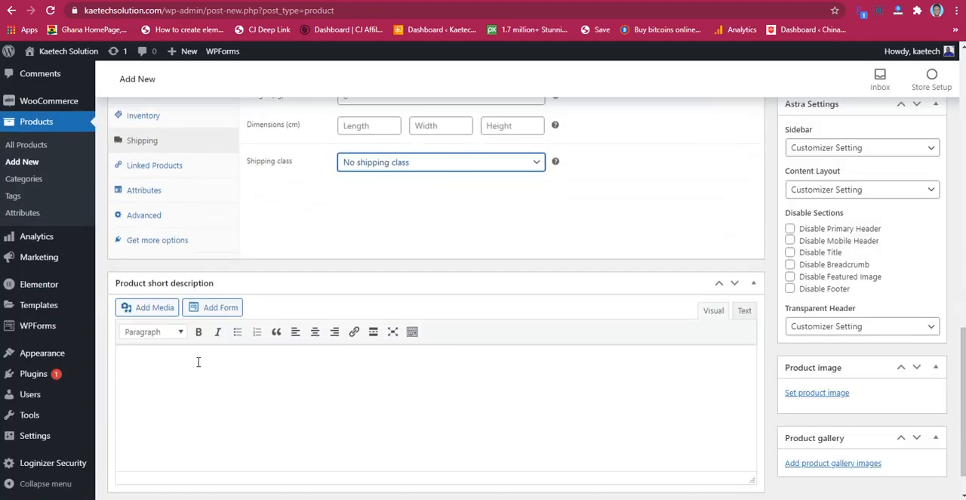
scroll(199, 362, "down", 1)
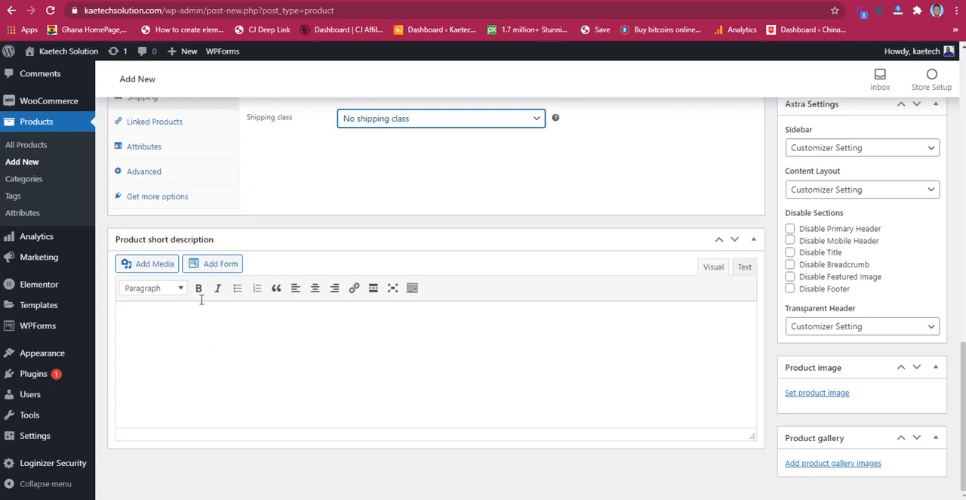
left_click(249, 307)
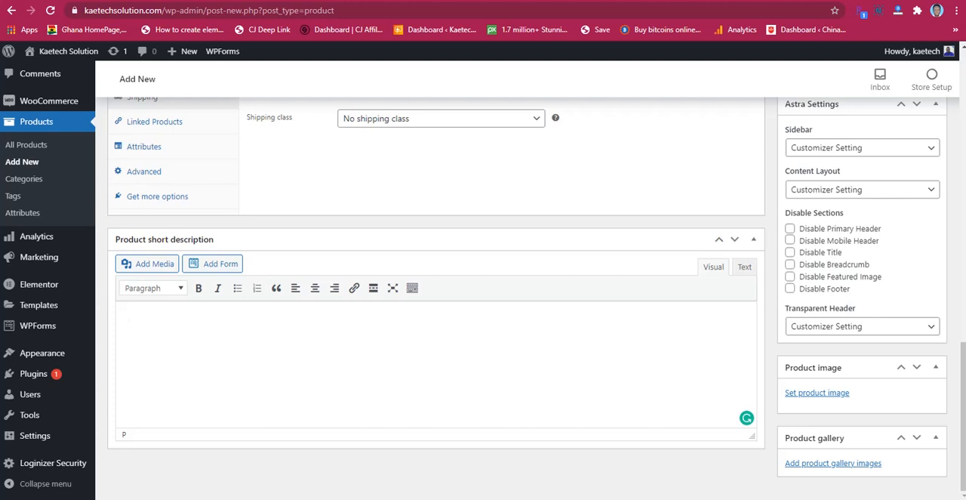
left_click(211, 320)
type("Brand\tHP Operating System\tWindows 10 Home CPU Manufacturer\tIntel Screen Size\t12 Inches Computer Memory Size\t4 GB")
Step: Change the Computer Memory Size in the short description's table to 8 GB and check the pasted content
scroll(377, 363, "down", 1)
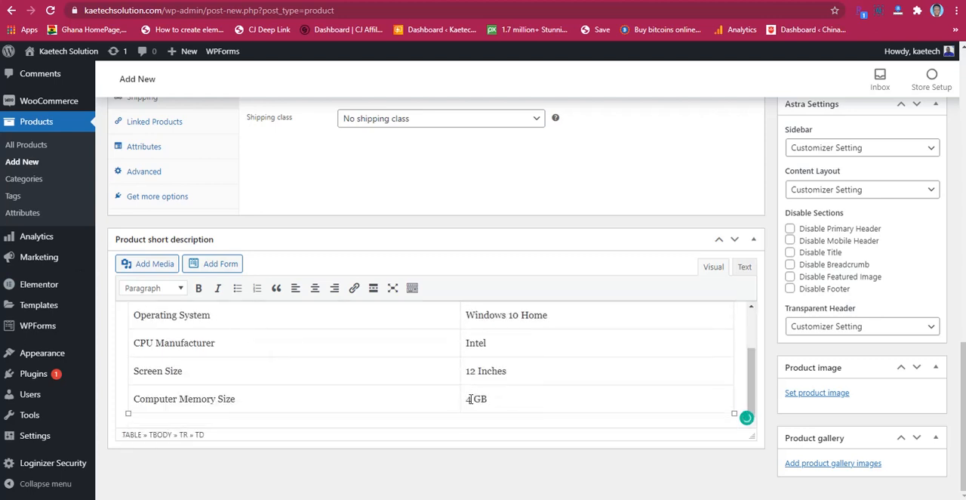
left_click_drag(470, 399, 458, 403)
type("8")
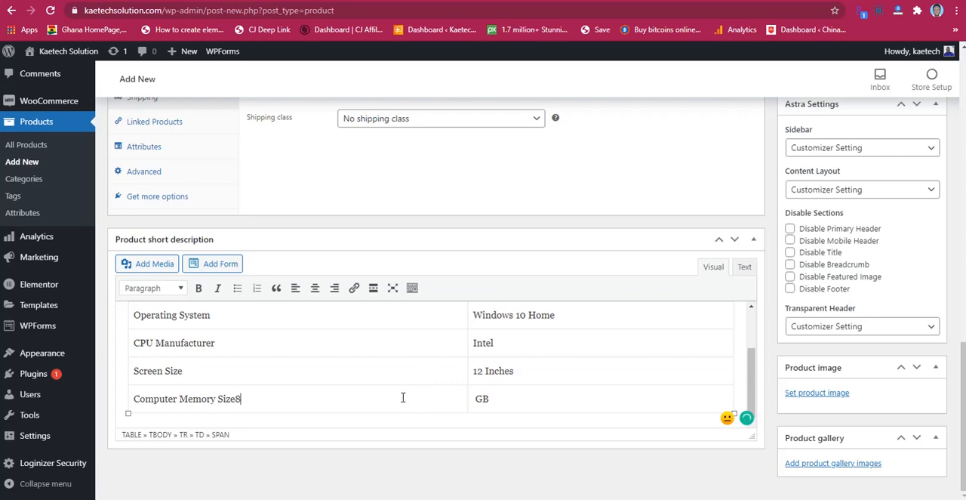
scroll(401, 397, "up", 2)
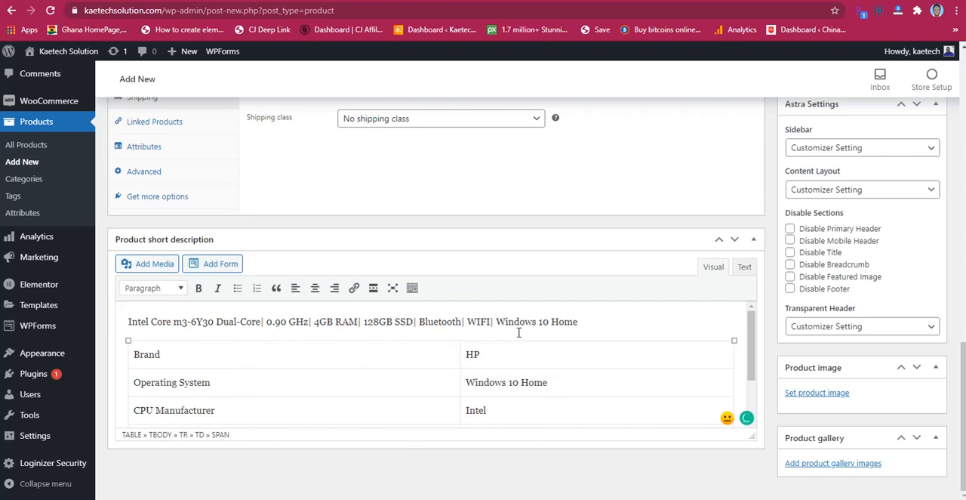
scroll(532, 332, "down", 2)
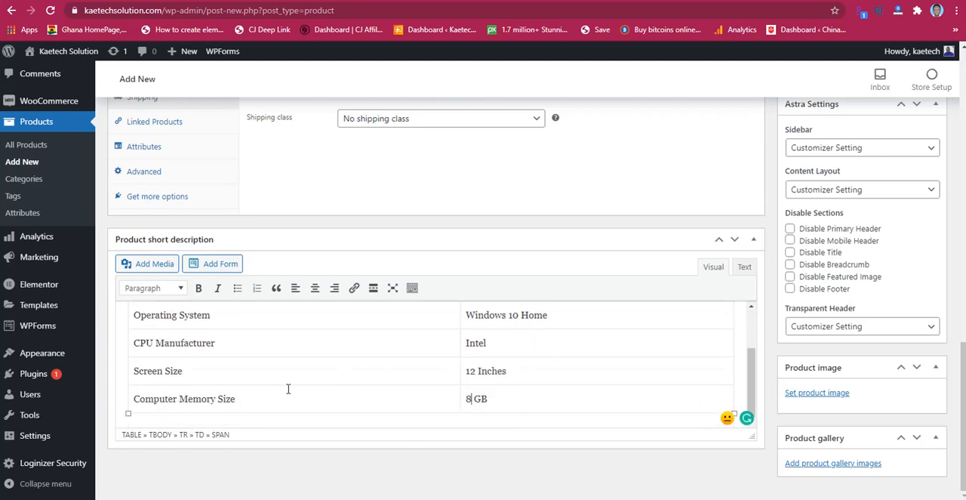
scroll(401, 353, "up", 2)
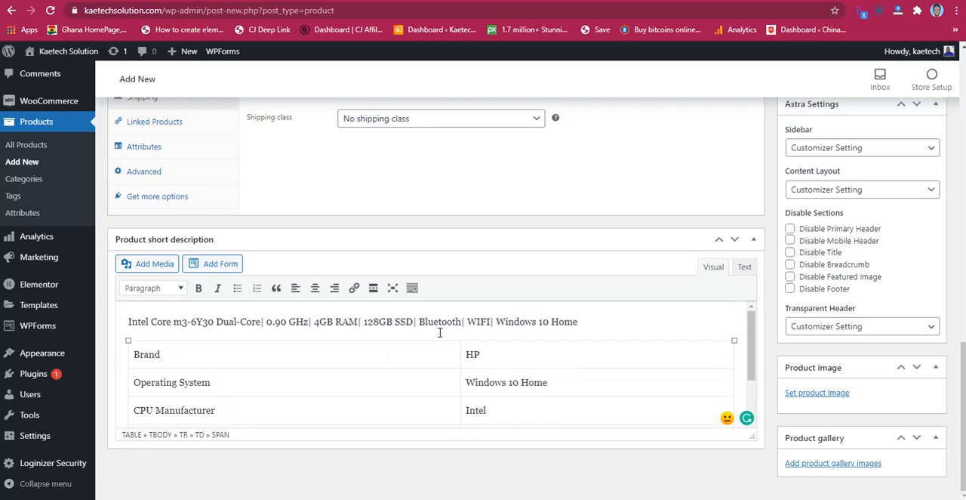
scroll(588, 343, "down", 2)
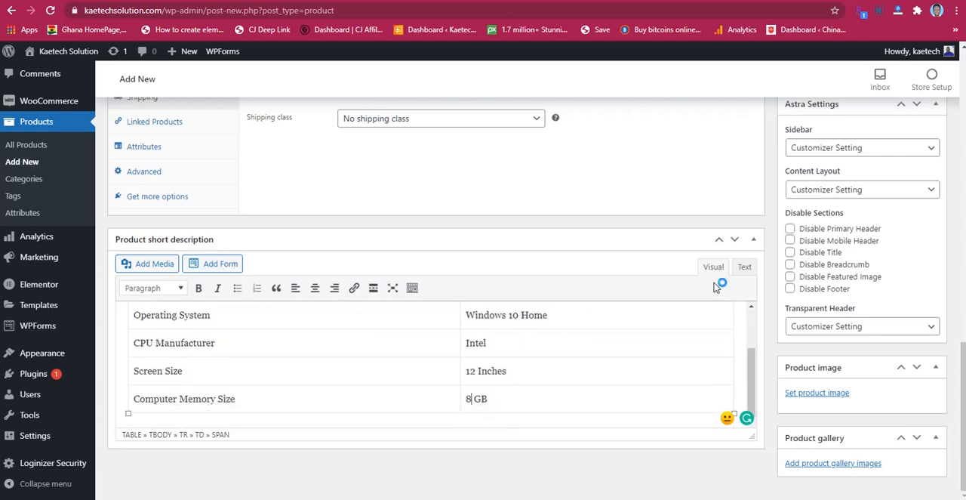
scroll(573, 148, "up", 3)
scroll(573, 208, "down", 3)
Step: Open the product image selection and upload the dims picture from the New folder in File Explorer to the media library
left_click(819, 393)
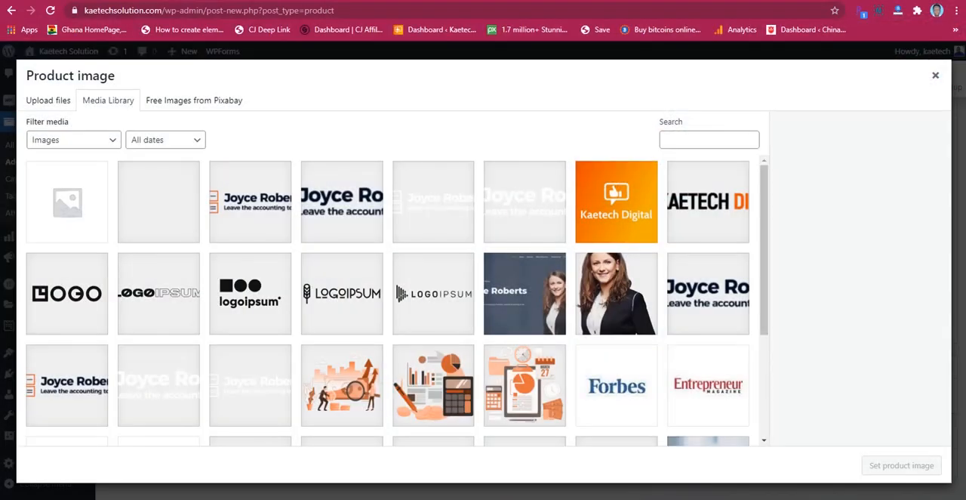
key("alt+Tab")
left_click_drag(326, 67, 768, 96)
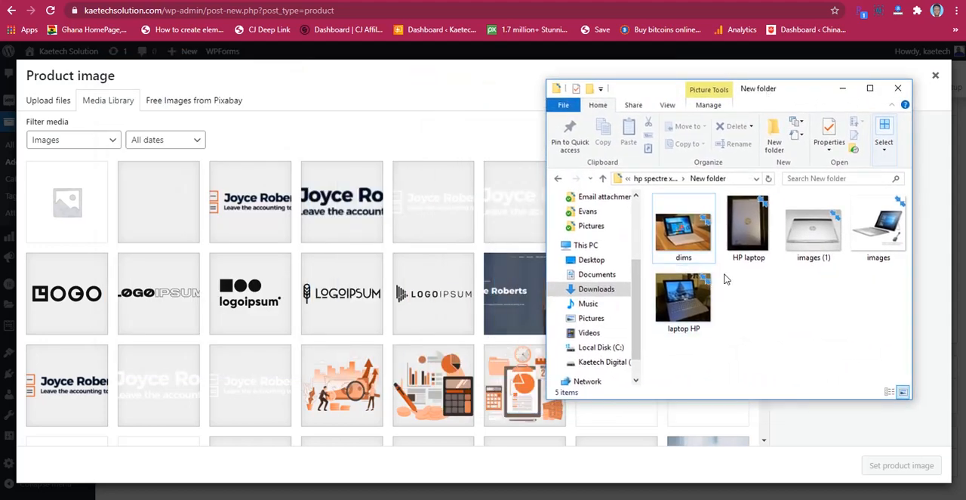
left_click(702, 239)
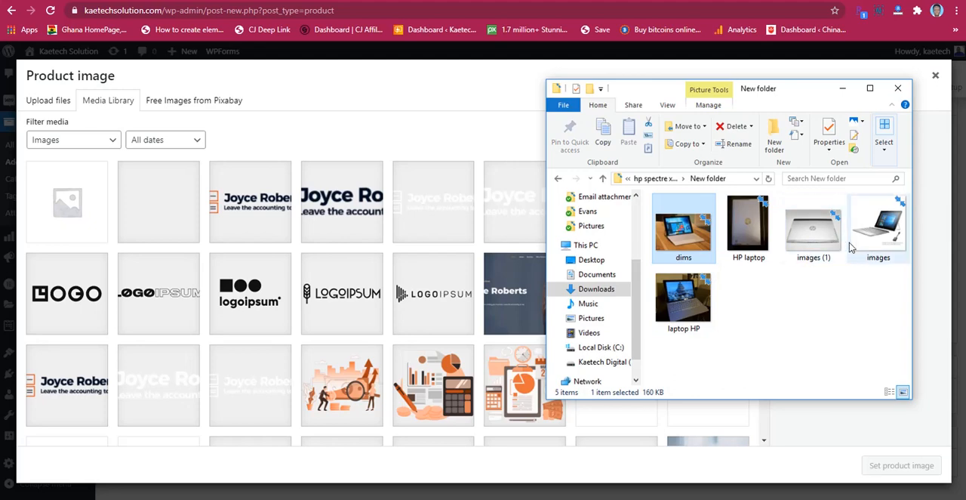
left_click(875, 241)
left_click(693, 235)
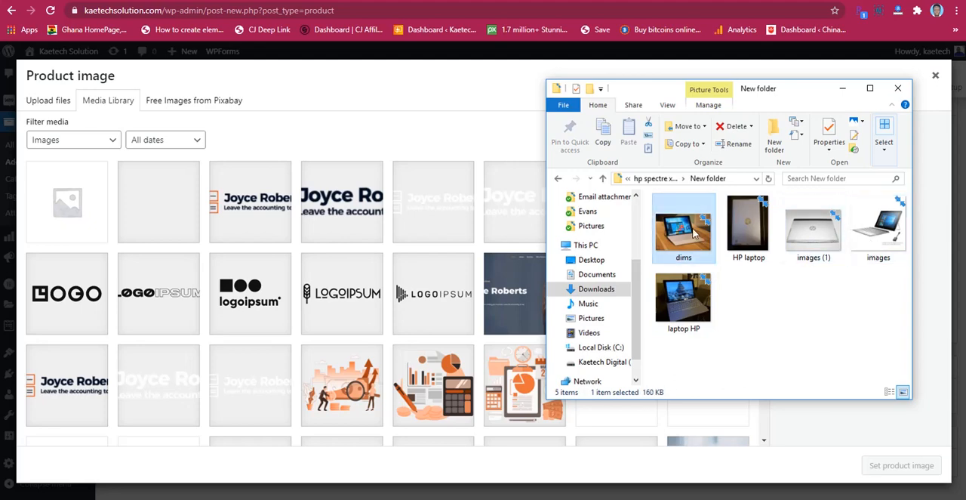
left_click_drag(693, 236, 351, 241)
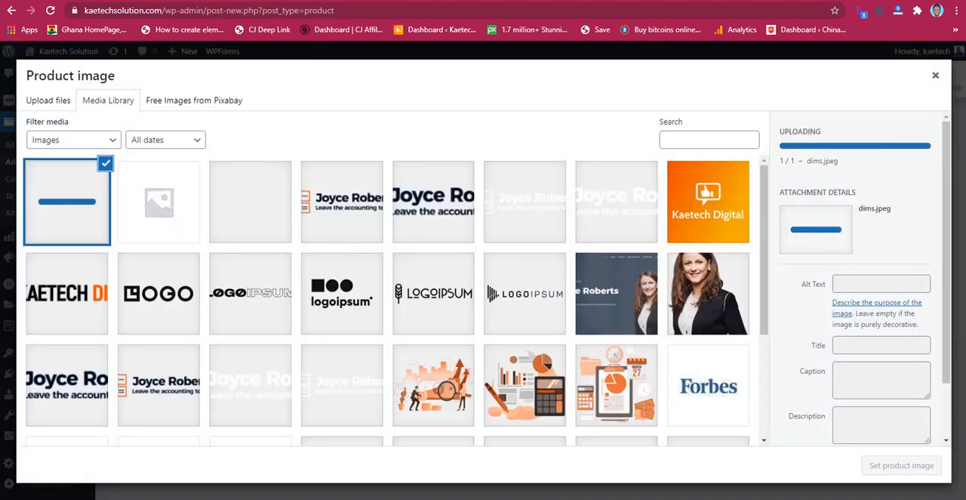
Step: Upload the folder's other four laptop pictures to the media library and set dims.jpeg as the product image
left_click(105, 458)
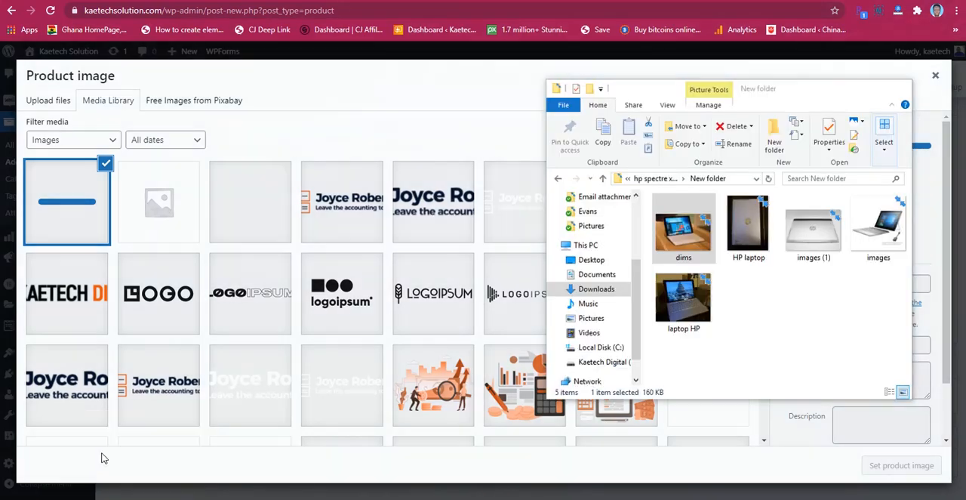
left_click(752, 232)
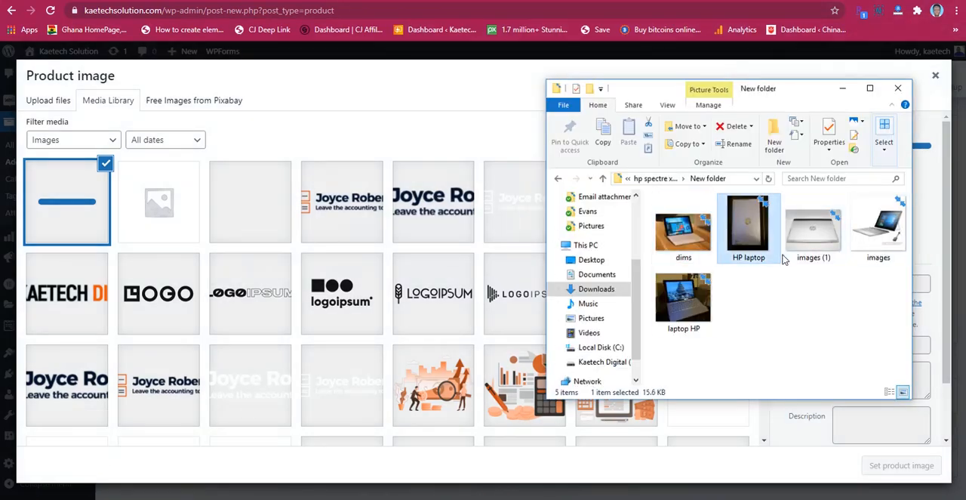
left_click(688, 297, "shift")
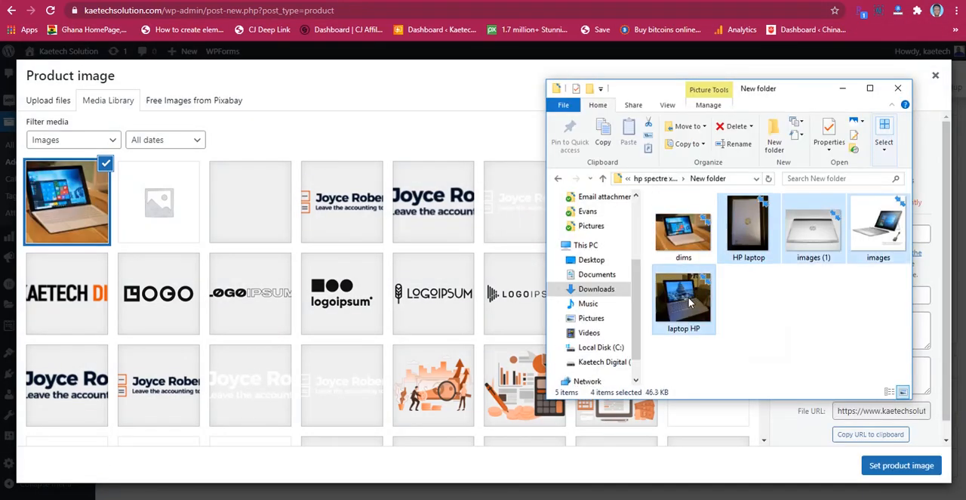
left_click_drag(772, 229, 383, 279)
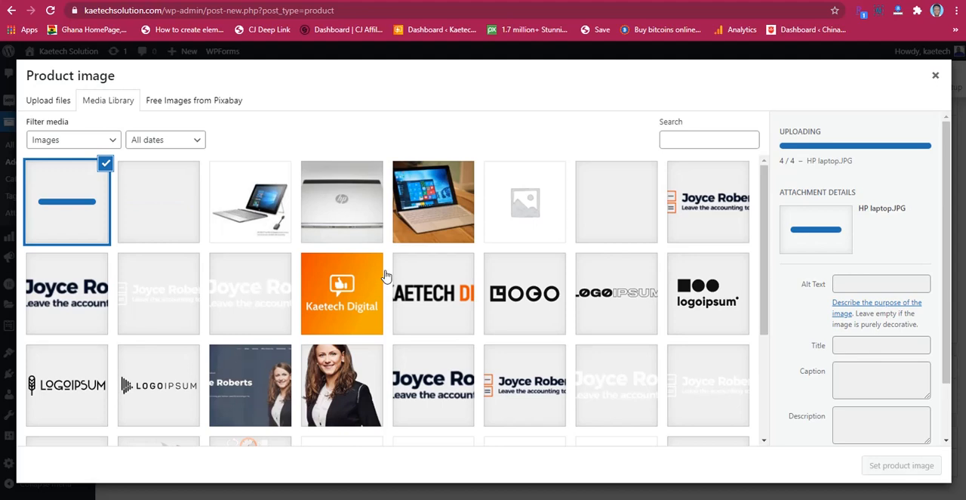
left_click(448, 196)
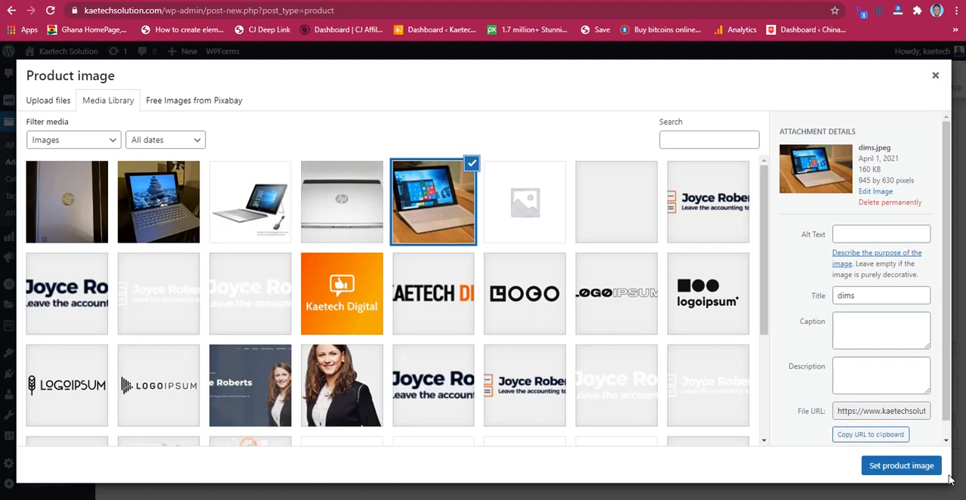
left_click(901, 465)
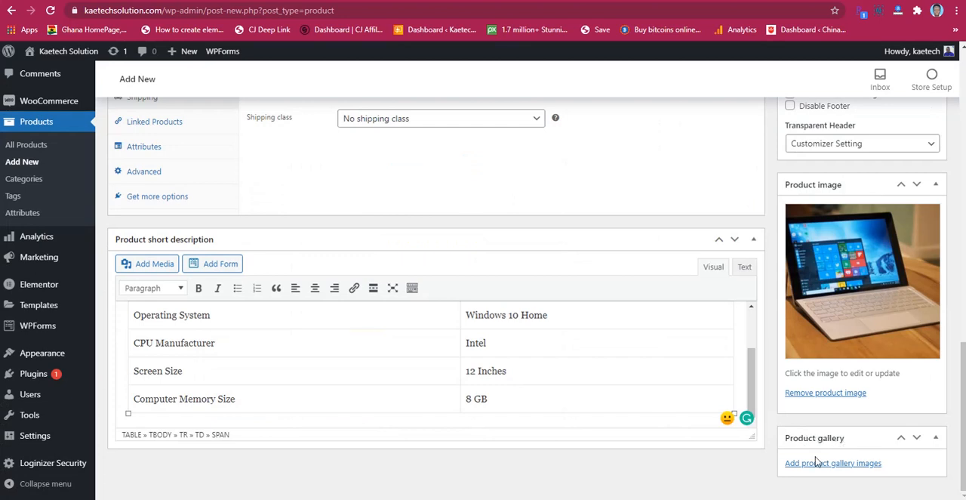
Step: Add the four other uploaded laptop pictures (images, laptop HP, HP laptop and images (1)) to the product gallery
left_click(831, 463)
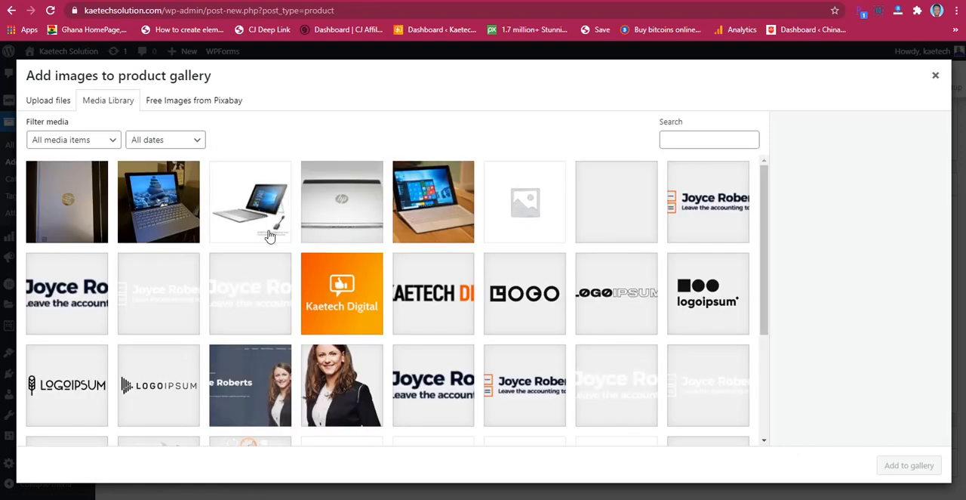
left_click(249, 207)
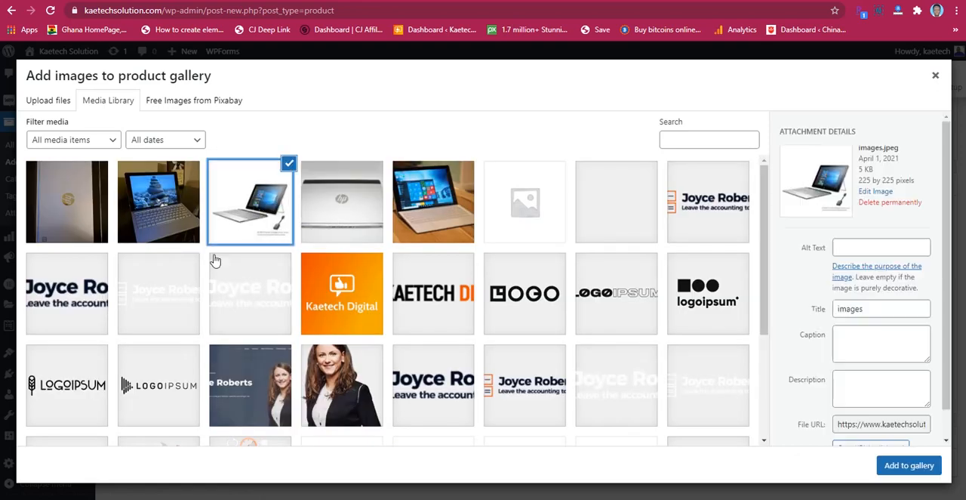
left_click(165, 214)
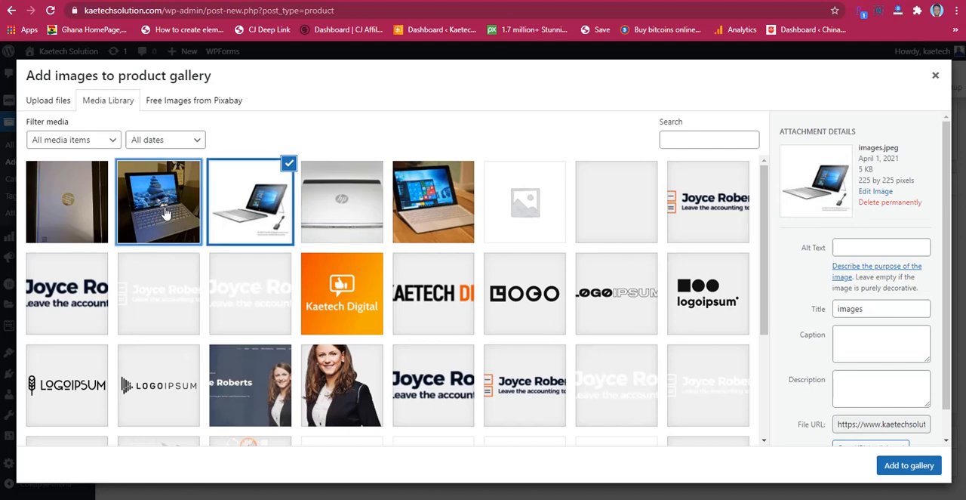
left_click(78, 209)
left_click(355, 215)
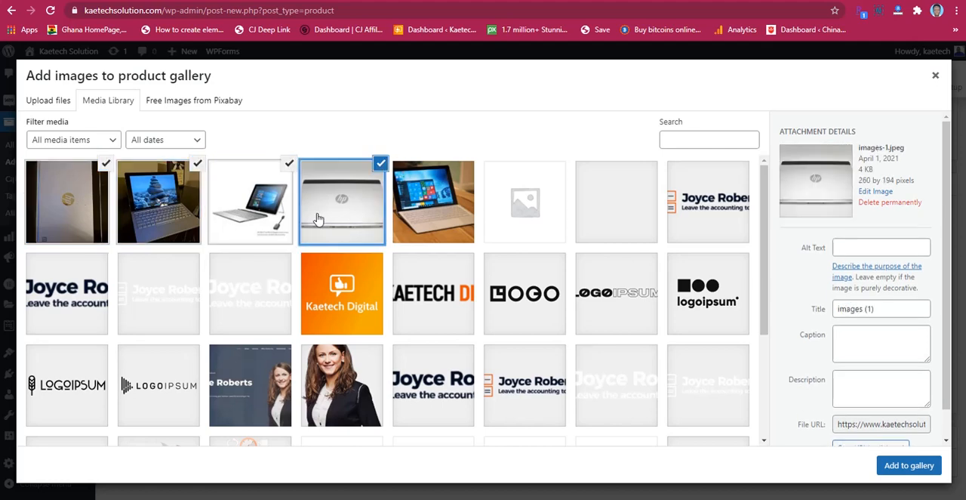
left_click(892, 464)
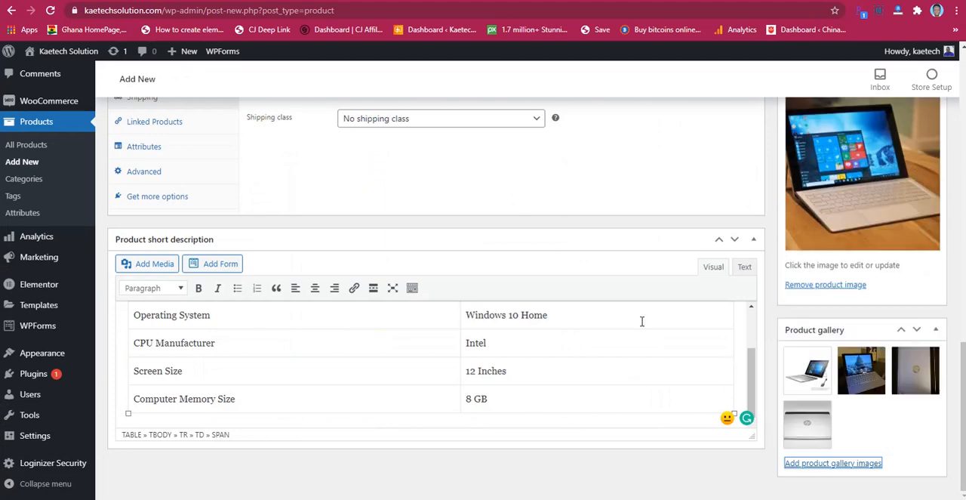
scroll(687, 301, "up", 15)
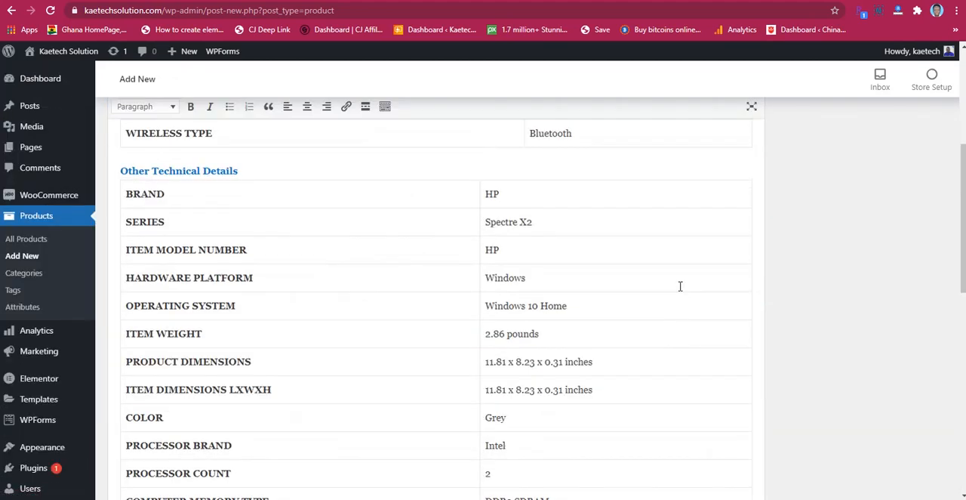
scroll(690, 290, "down", 1)
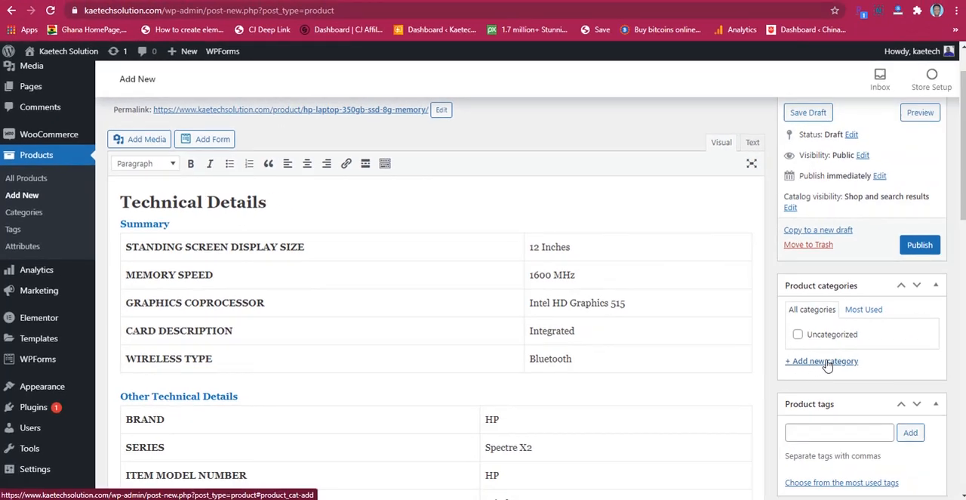
Step: Create the product category Computers & Accessories and assign it to the laptop
left_click(821, 363)
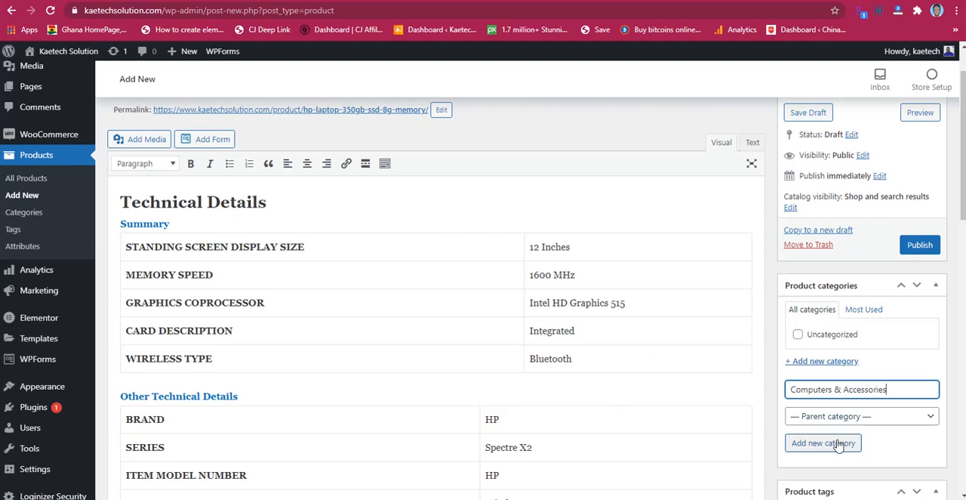
scroll(874, 429, "down", 1)
left_click(821, 384)
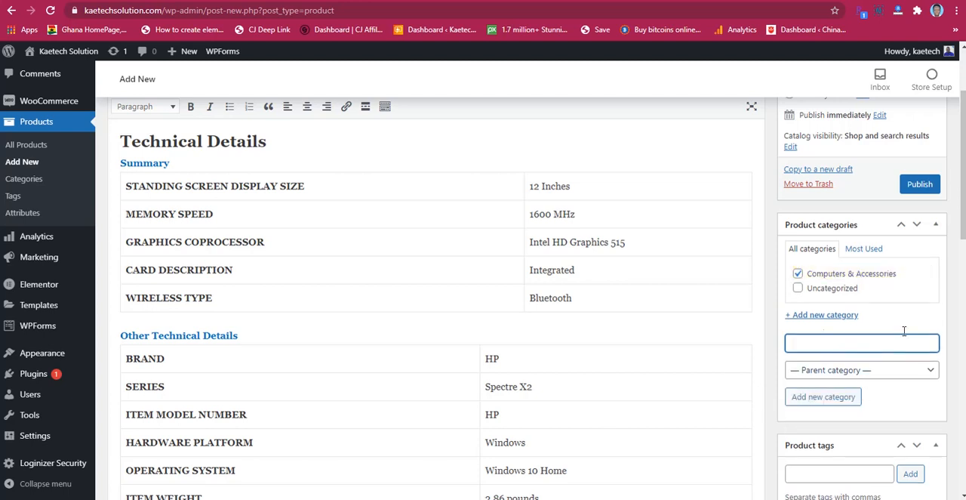
Step: Add the product tags Laptop and HP Laptop to the laptop
scroll(923, 394, "down", 1)
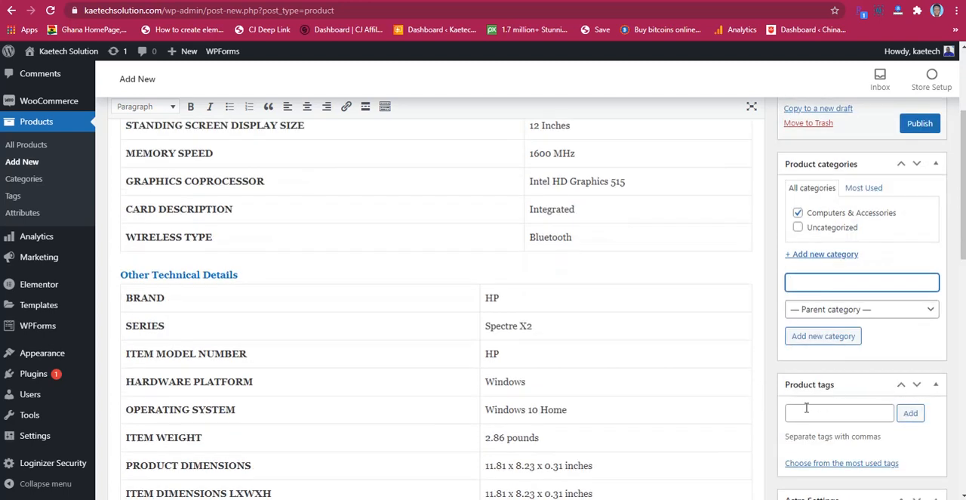
left_click(807, 410)
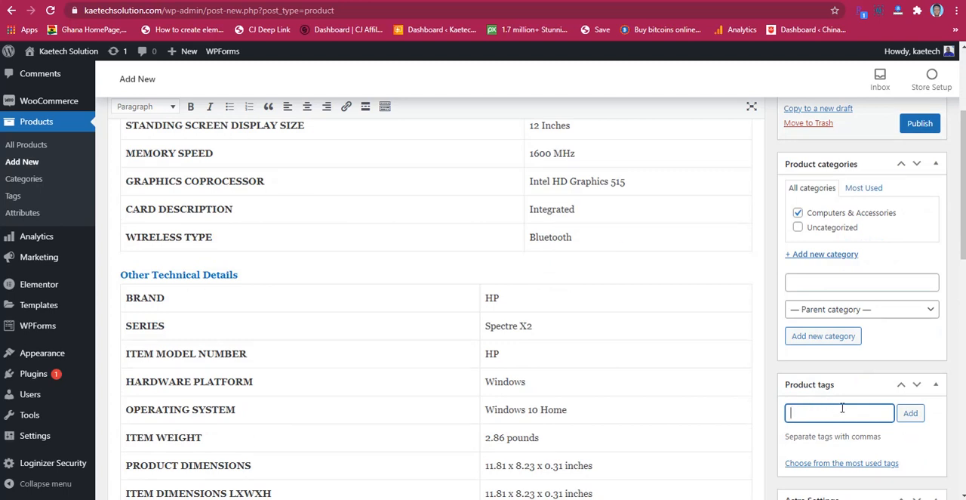
type("Lap")
type("top, HP Laptop")
left_click(910, 413)
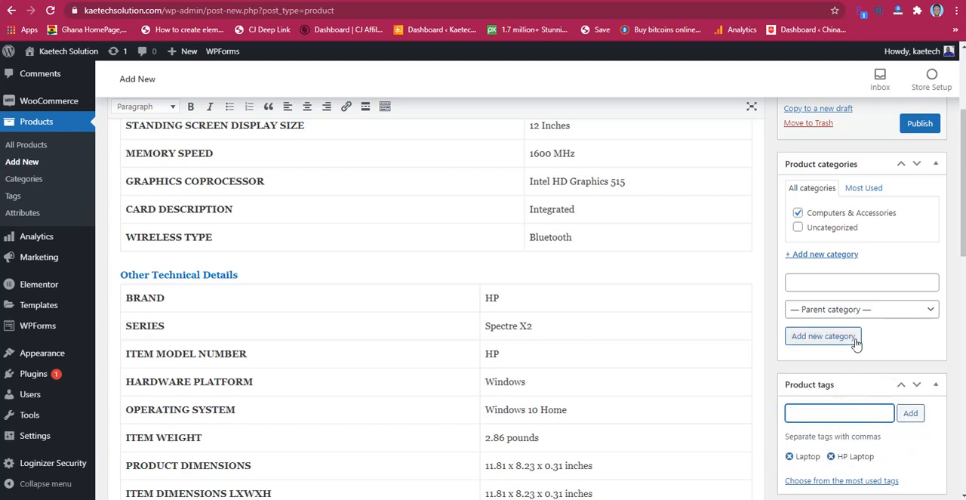
Step: Check the remaining product settings and publish the HP laptop product
scroll(899, 335, "down", 3)
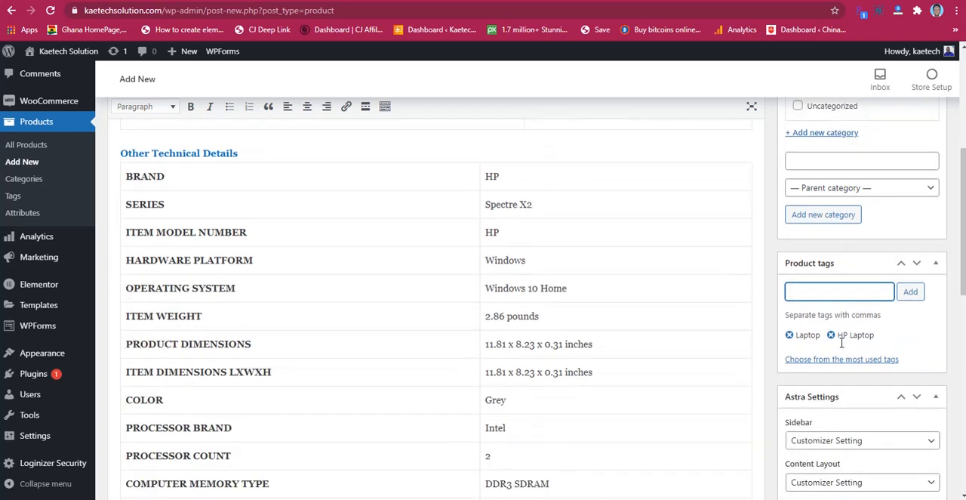
scroll(842, 346, "down", 1)
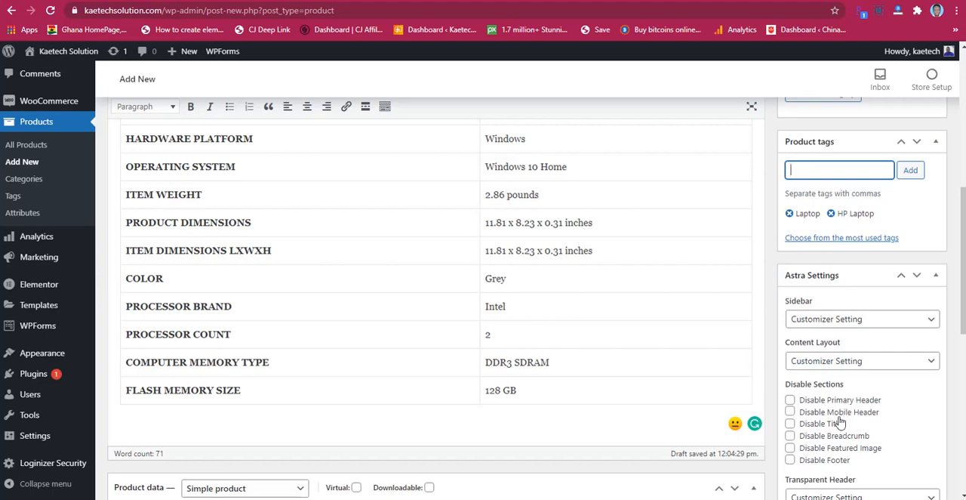
scroll(843, 429, "down", 1)
scroll(840, 419, "down", 1)
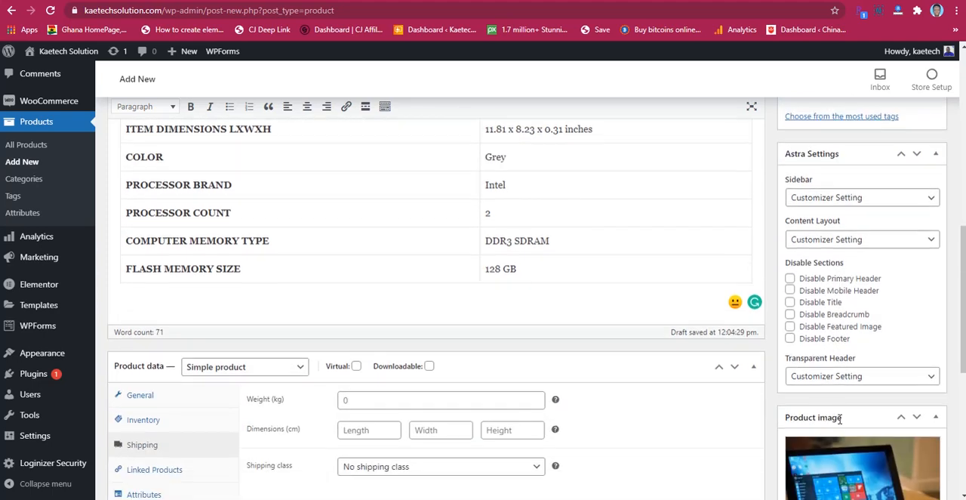
scroll(838, 412, "up", 7)
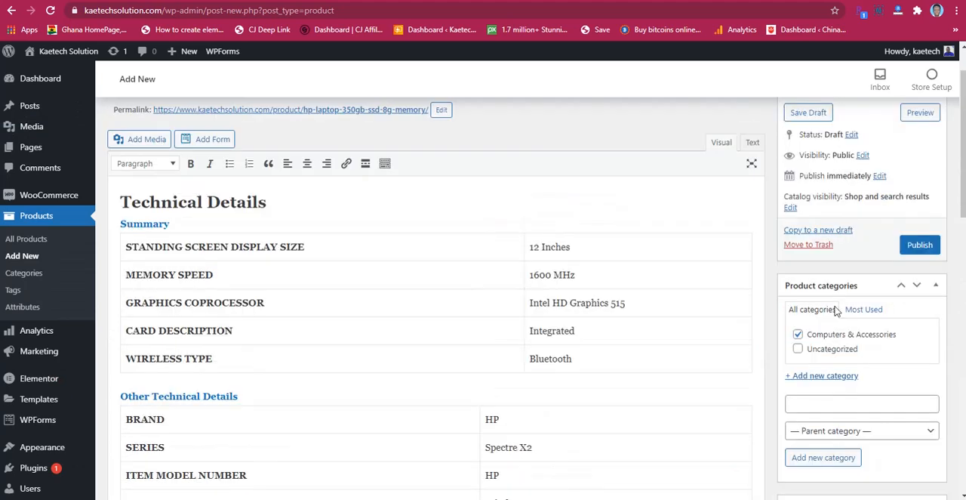
scroll(698, 289, "up", 1)
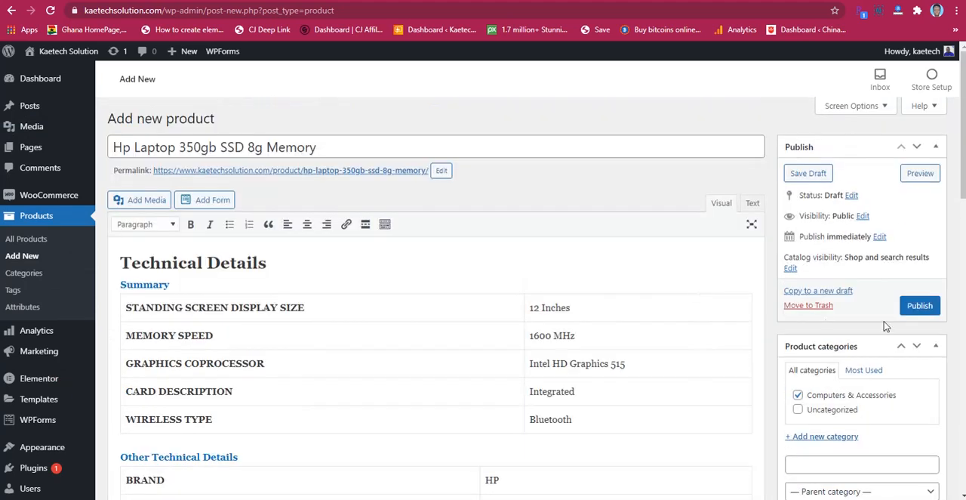
left_click(920, 306)
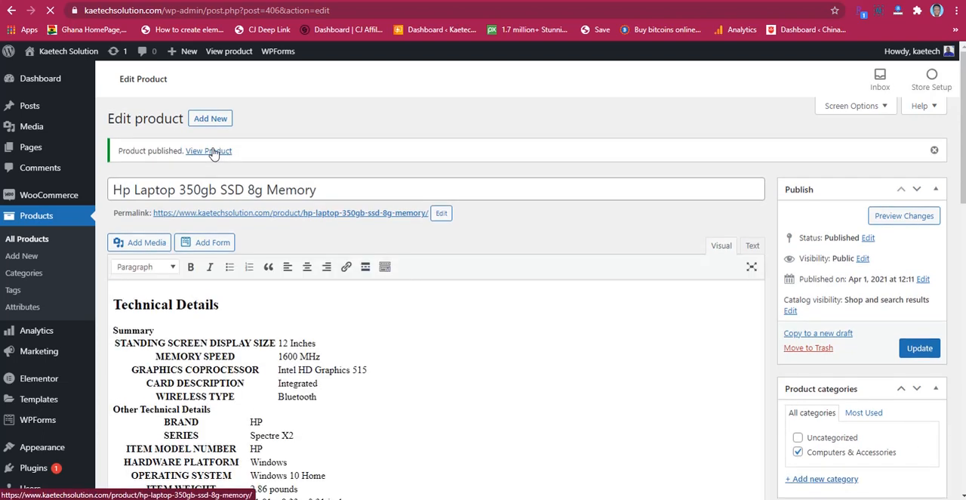
Step: Open the published laptop's store page in a new browser tab and switch to it
right_click(212, 150)
left_click(229, 157)
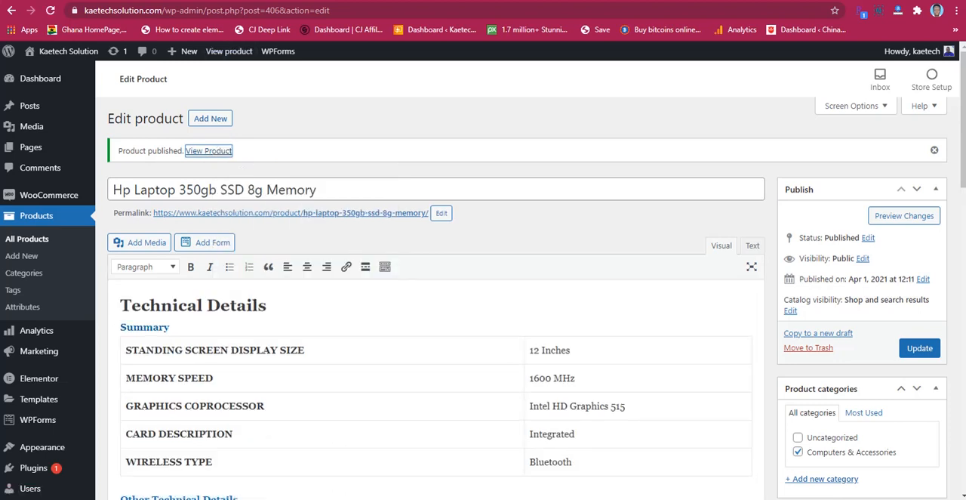
left_click(218, 1)
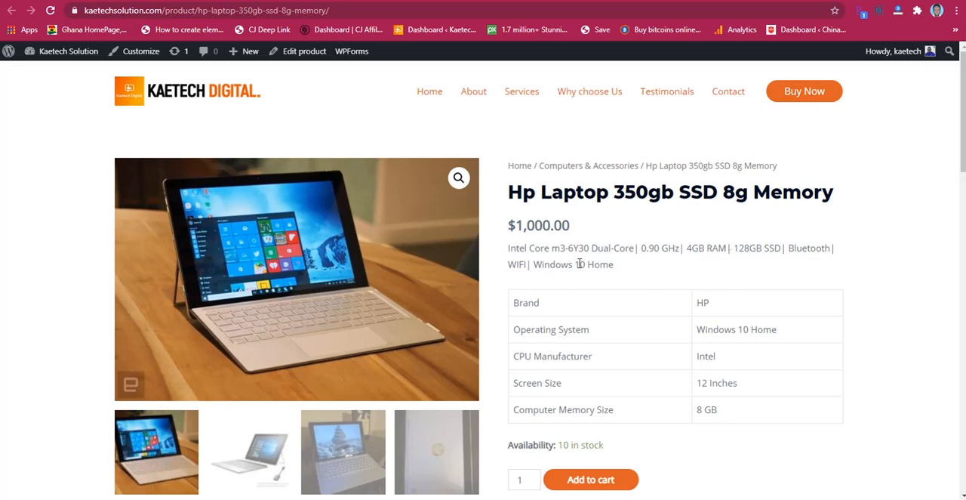
Step: Examine the laptop's store page: price, short description, gallery pictures, stock, category, tags and technical details
scroll(783, 291, "down", 1)
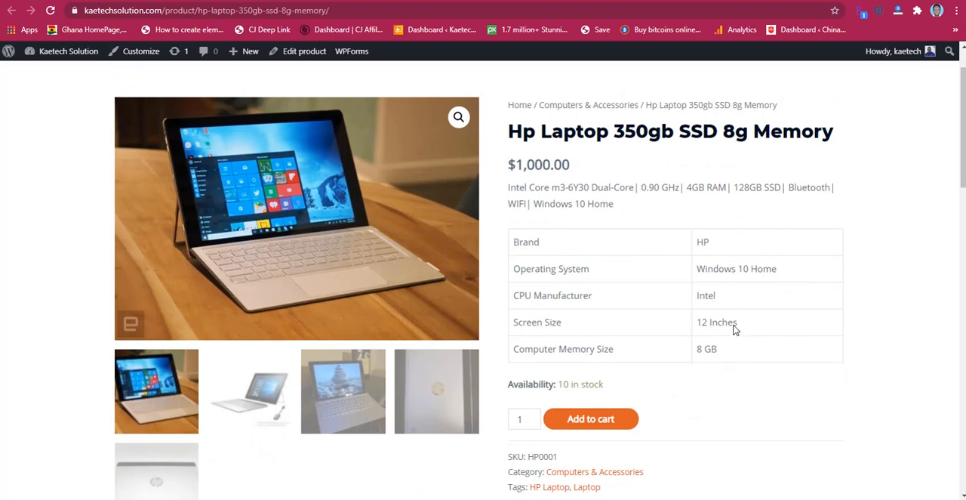
scroll(730, 323, "down", 4)
scroll(729, 322, "down", 3)
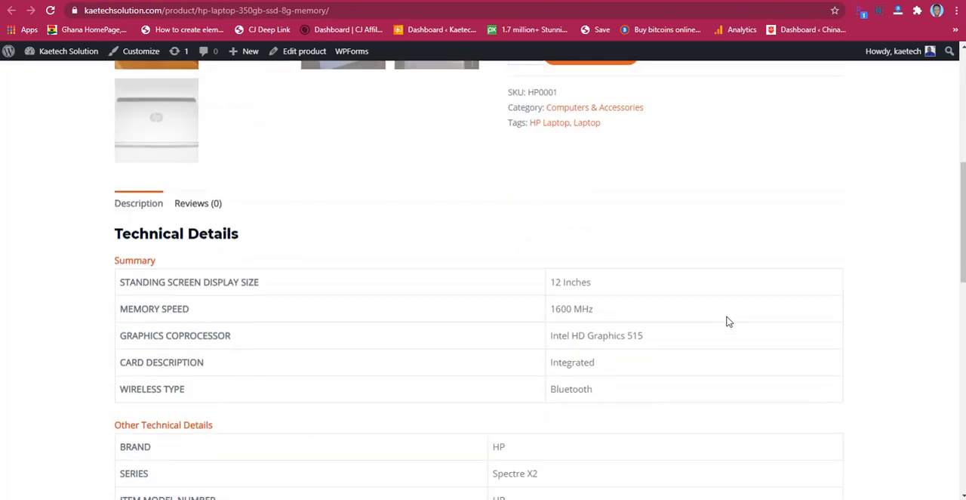
scroll(475, 302, "down", 5)
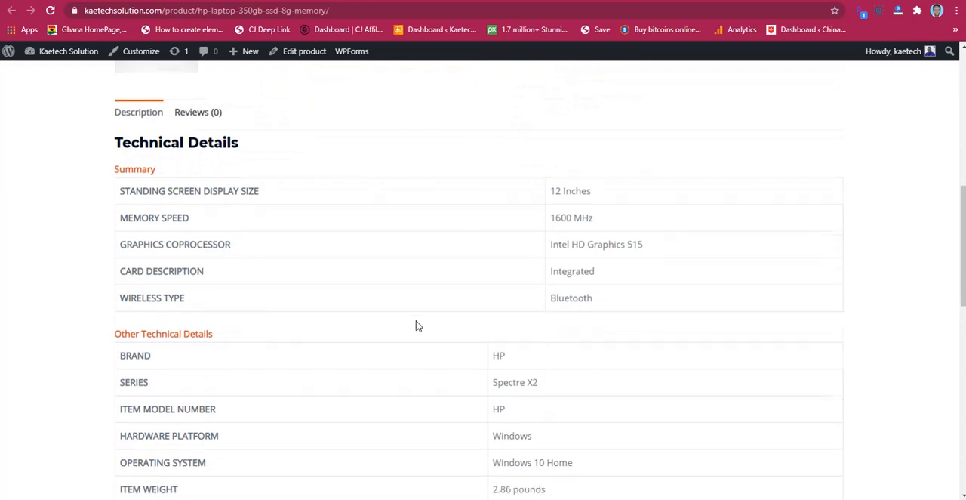
scroll(473, 250, "down", 3)
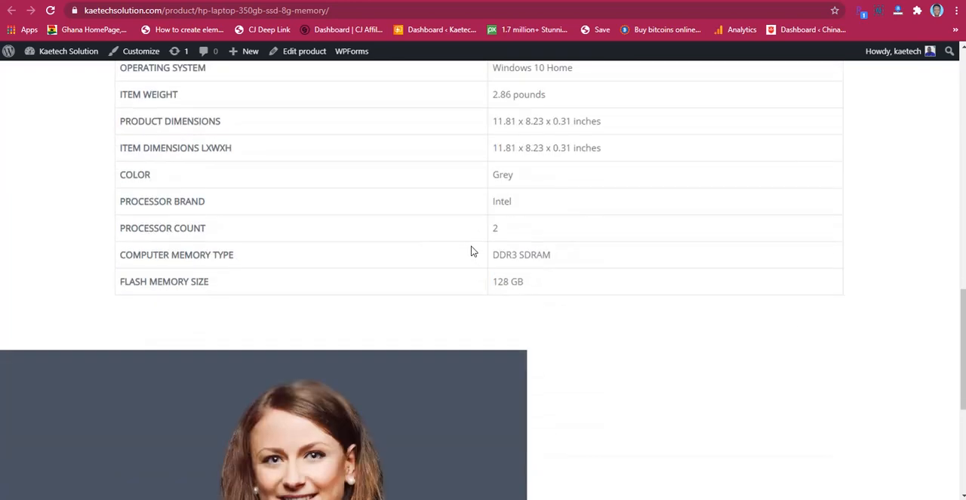
scroll(488, 229, "up", 3)
scroll(488, 231, "down", 6)
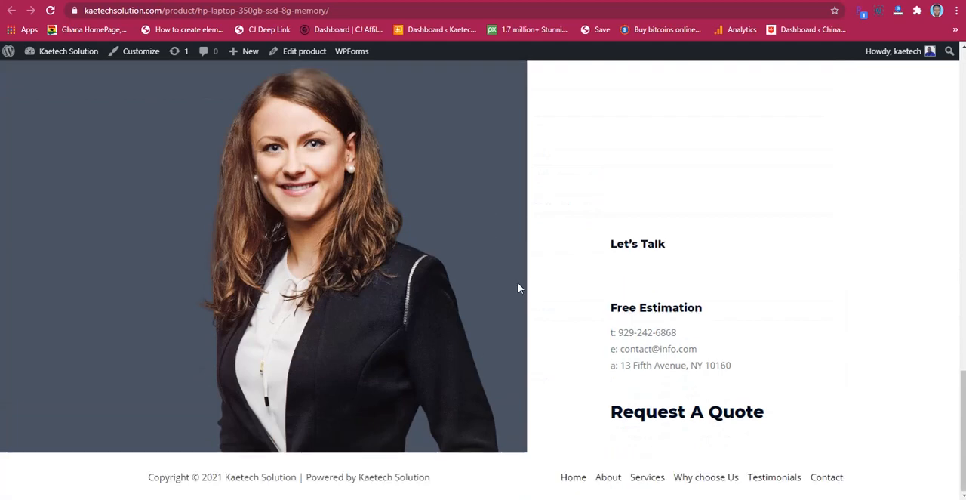
scroll(518, 283, "up", 6)
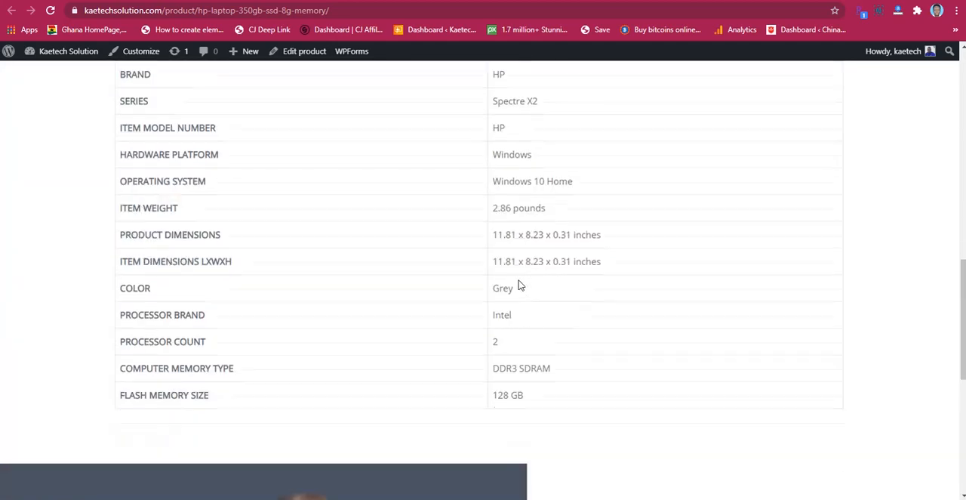
scroll(519, 281, "up", 10)
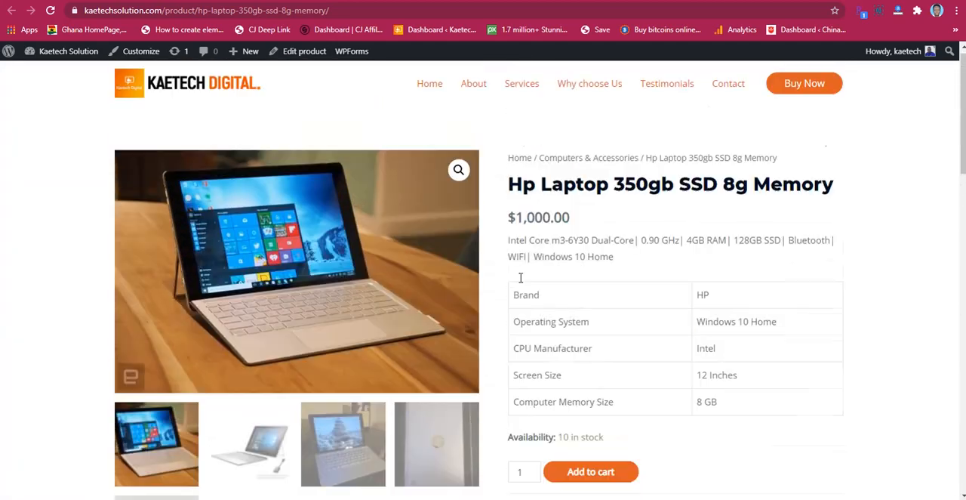
scroll(625, 256, "down", 2)
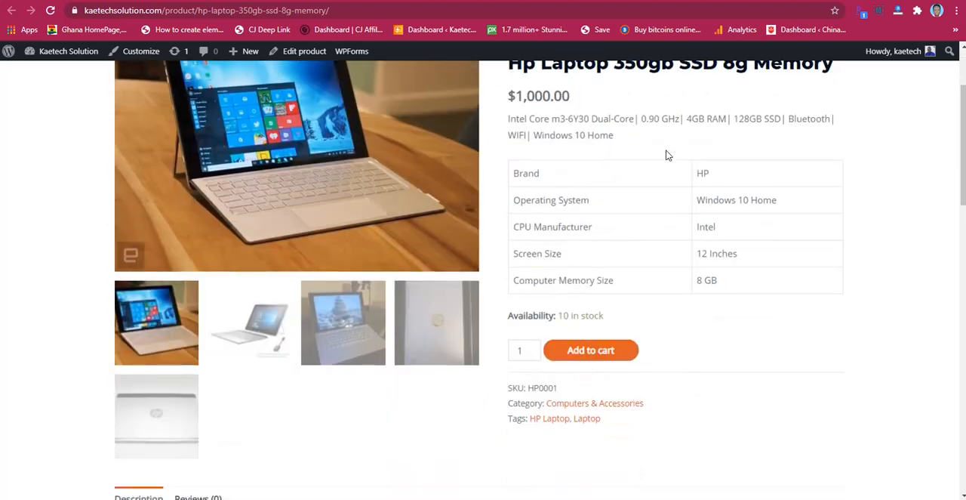
scroll(666, 154, "up", 2)
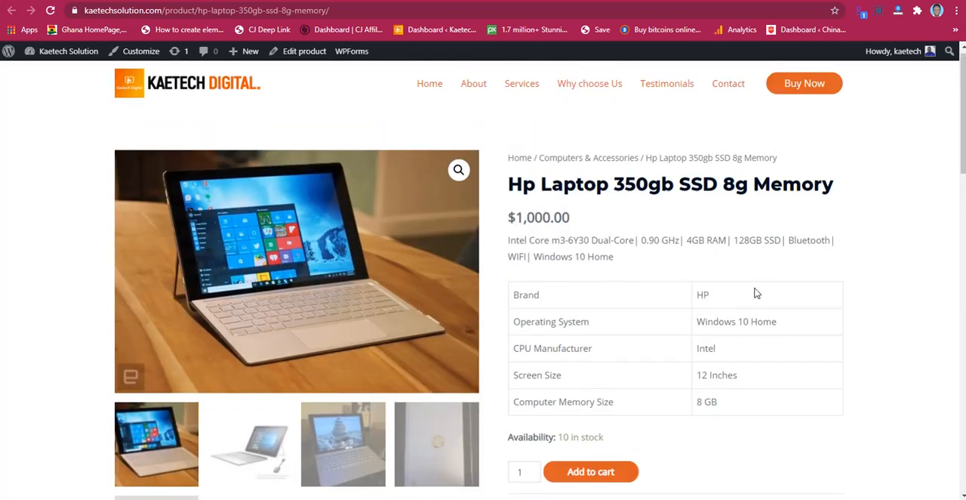
Step: Add one HP laptop to the cart and view the cart
scroll(757, 295, "down", 2)
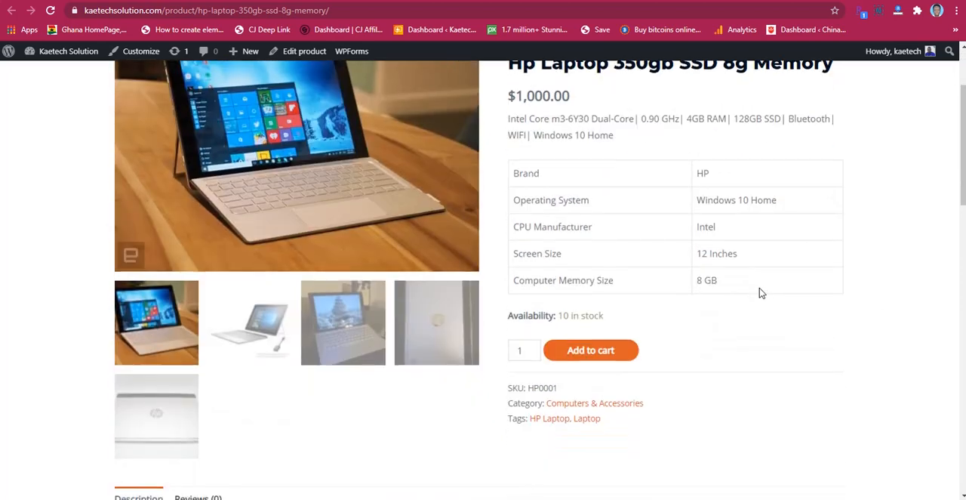
left_click(599, 352)
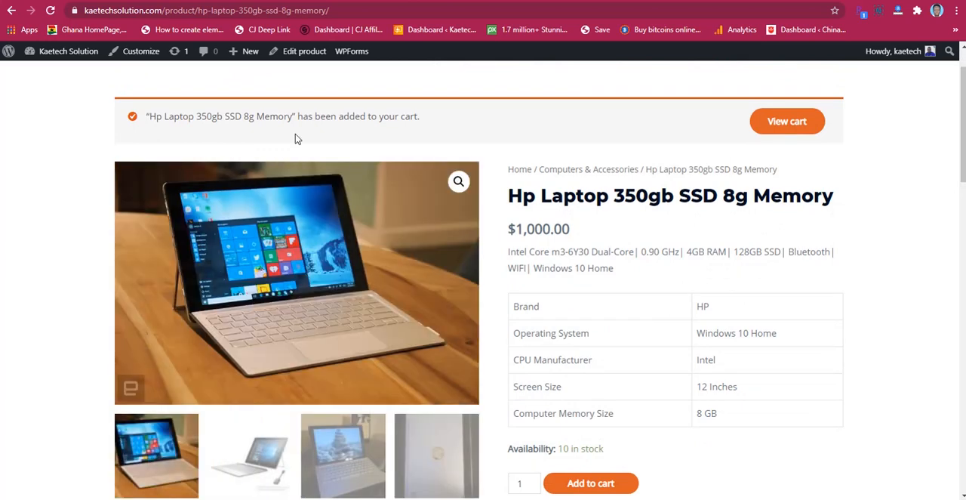
left_click(796, 124)
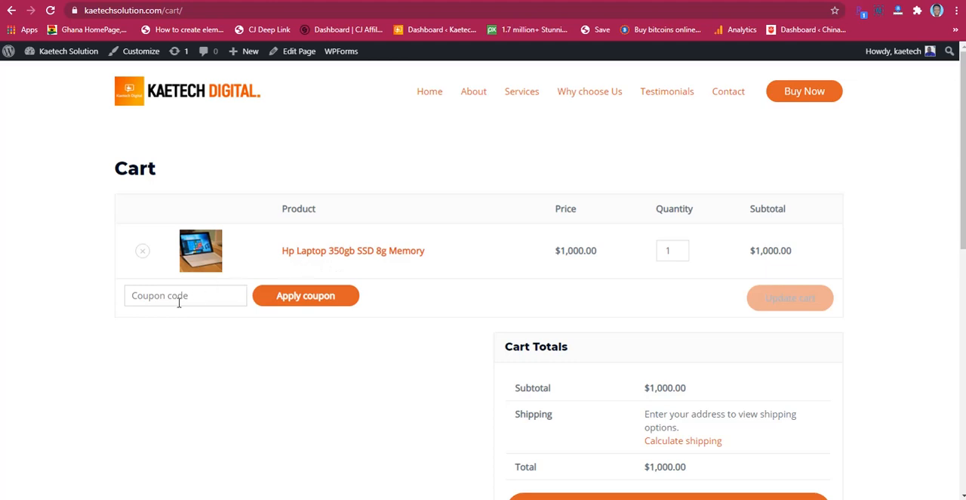
Step: Review the cart totals and set the country to Ghana in the cart's shipping calculator
scroll(639, 278, "down", 2)
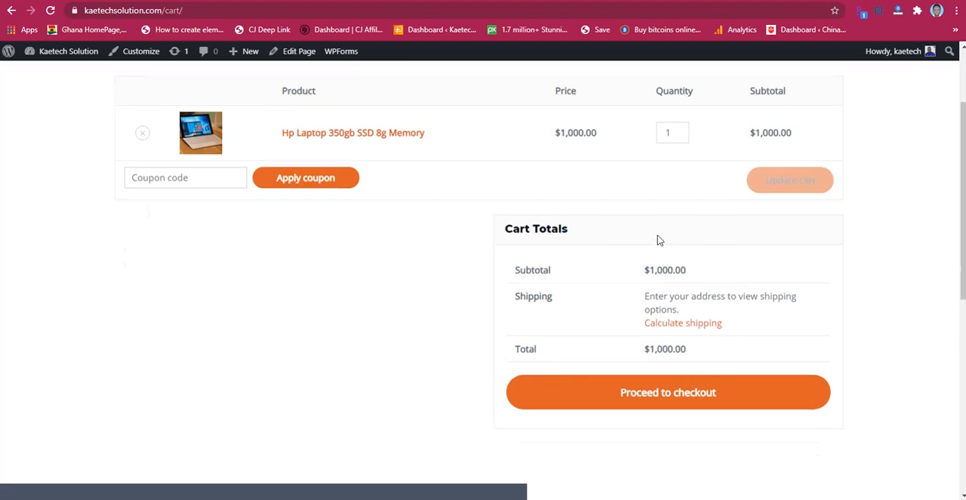
scroll(657, 237, "up", 2)
scroll(638, 286, "down", 2)
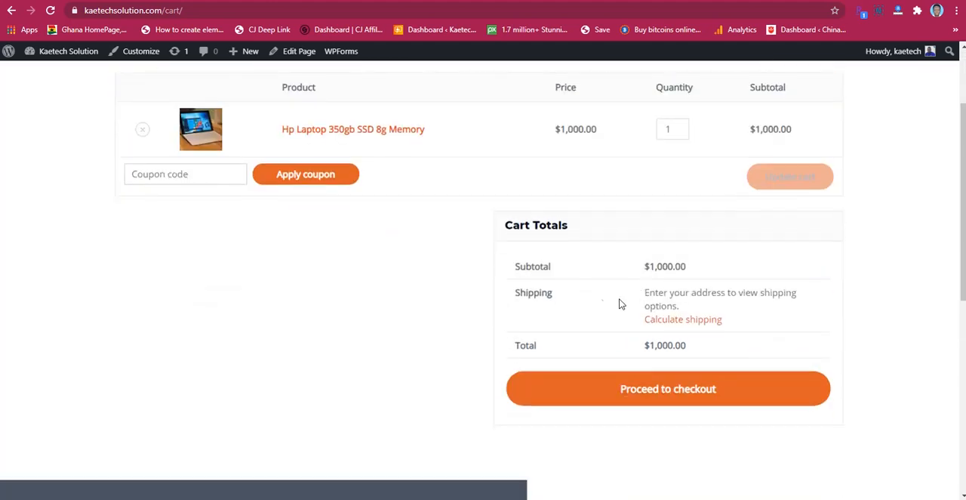
left_click(693, 323)
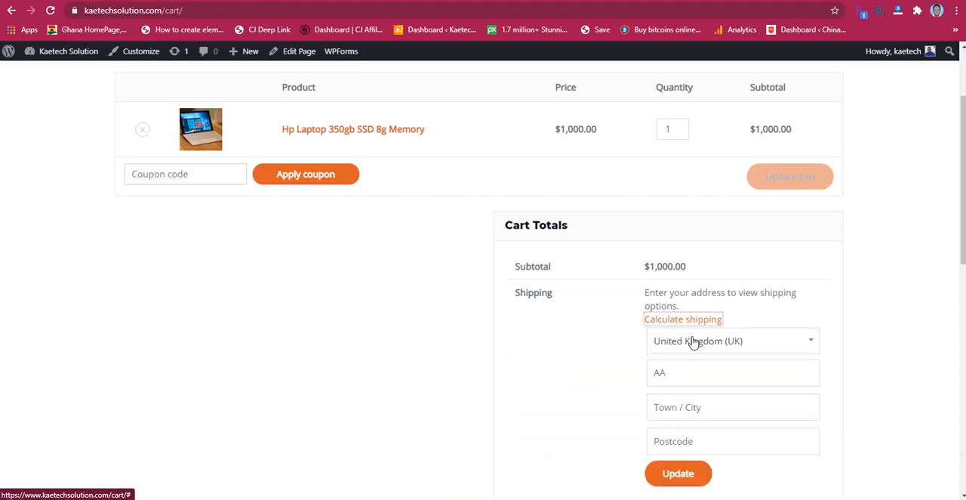
left_click(726, 343)
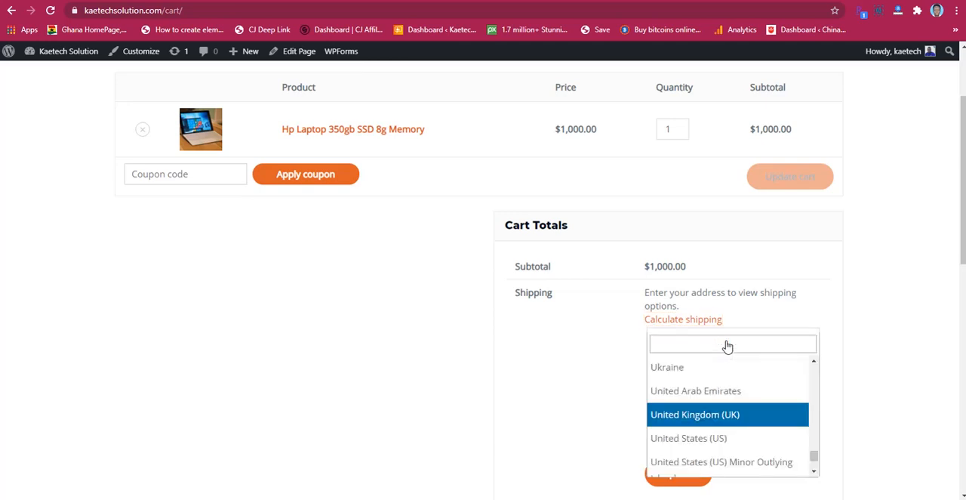
type("gh")
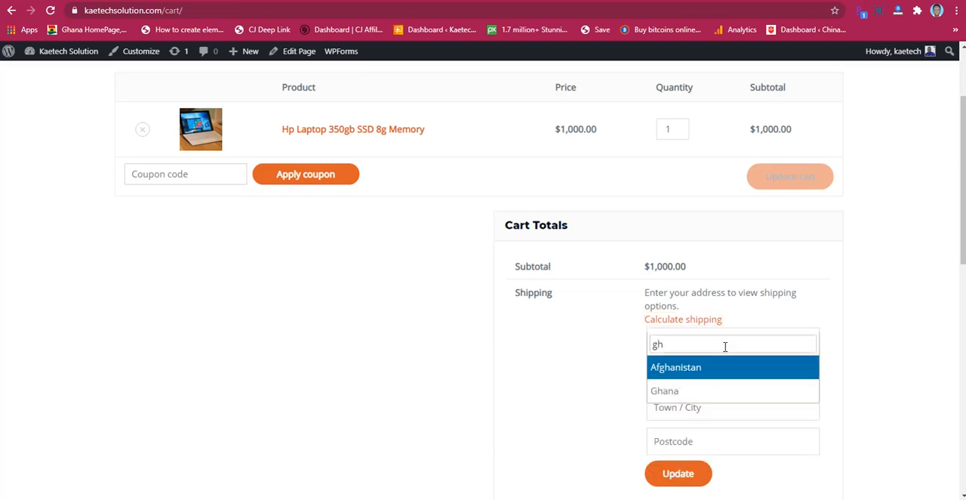
left_click(679, 390)
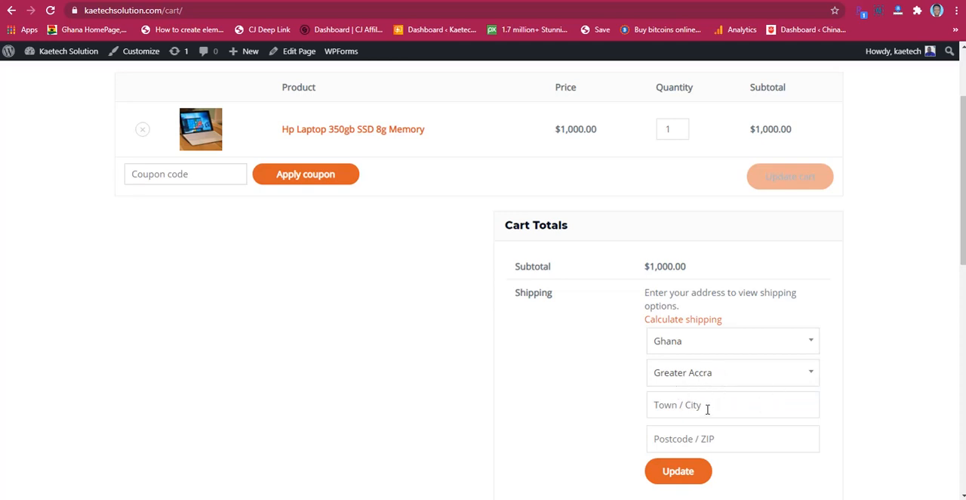
Step: Update the cart's shipping with a saved address's town and postcode, and proceed to checkout
left_click(707, 406)
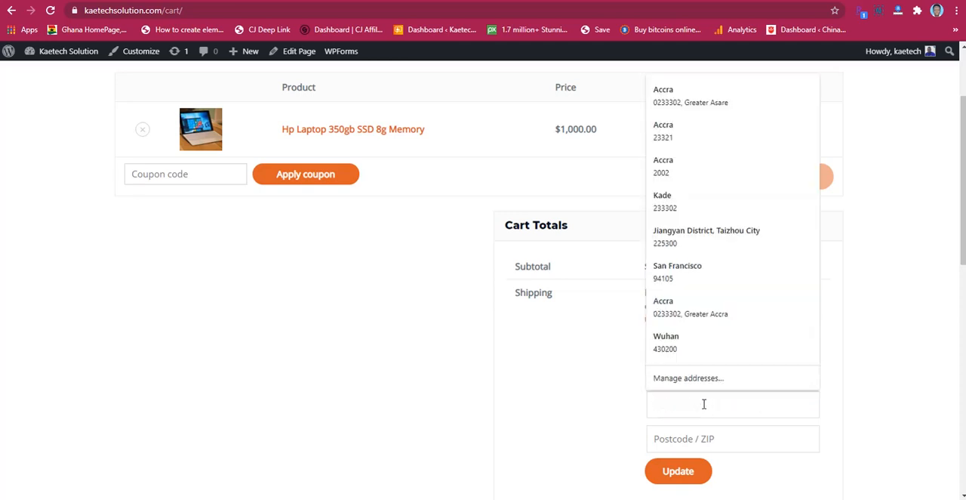
left_click(729, 101)
scroll(755, 396, "down", 1)
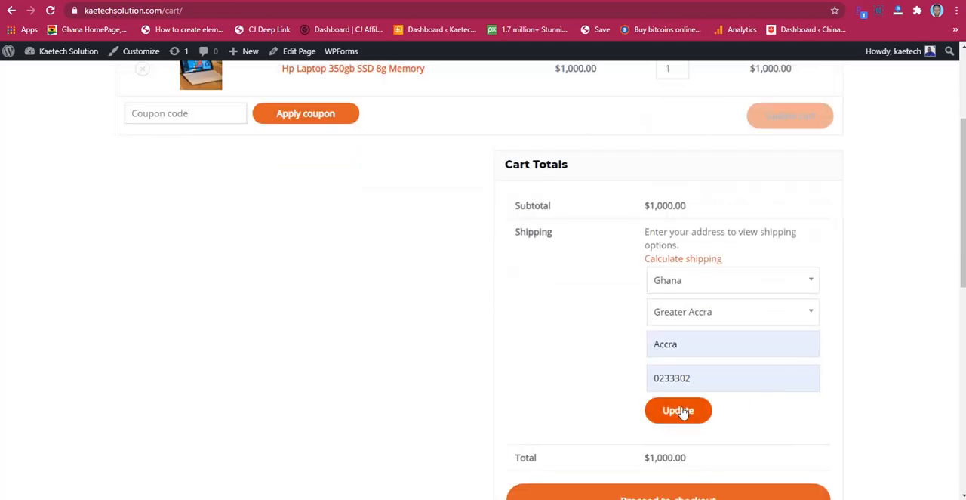
left_click(684, 409)
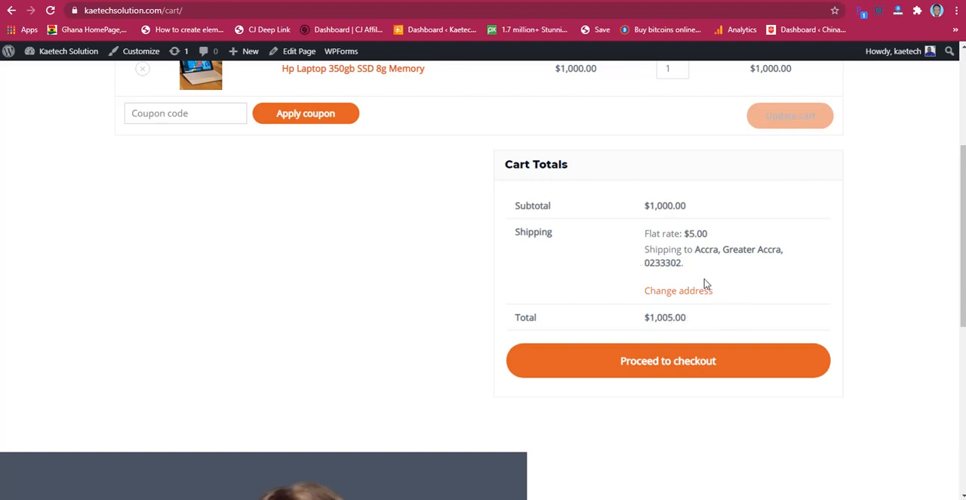
scroll(722, 280, "down", 1)
left_click(669, 309)
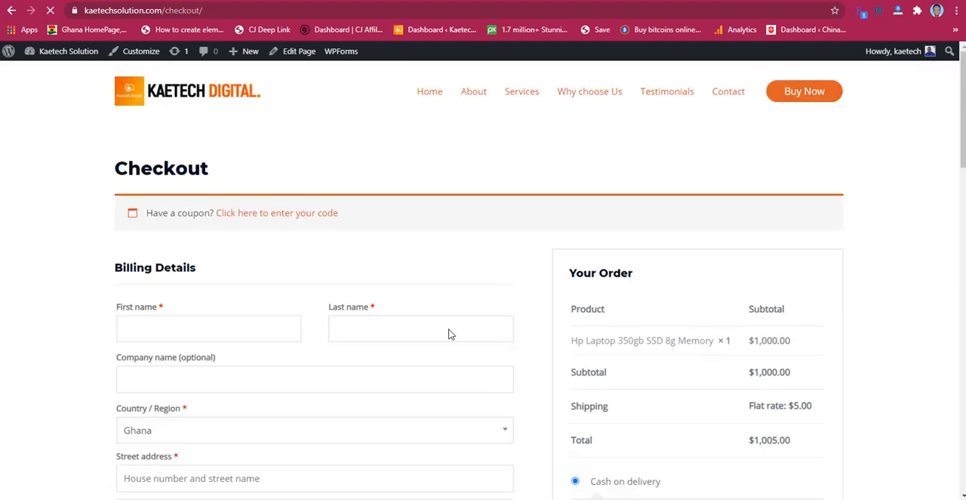
Step: Review the checkout page's billing fields, order summary and cash-on-delivery payment method
scroll(481, 283, "down", 2)
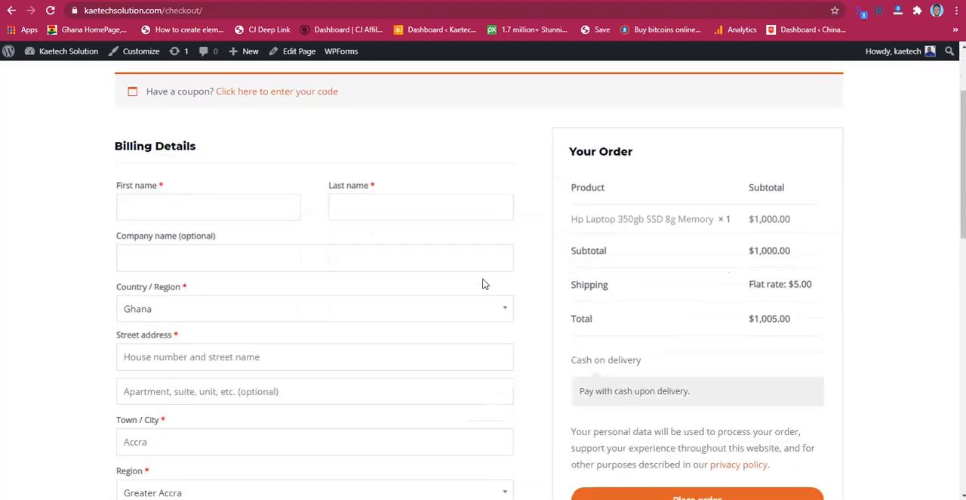
scroll(310, 287, "down", 1)
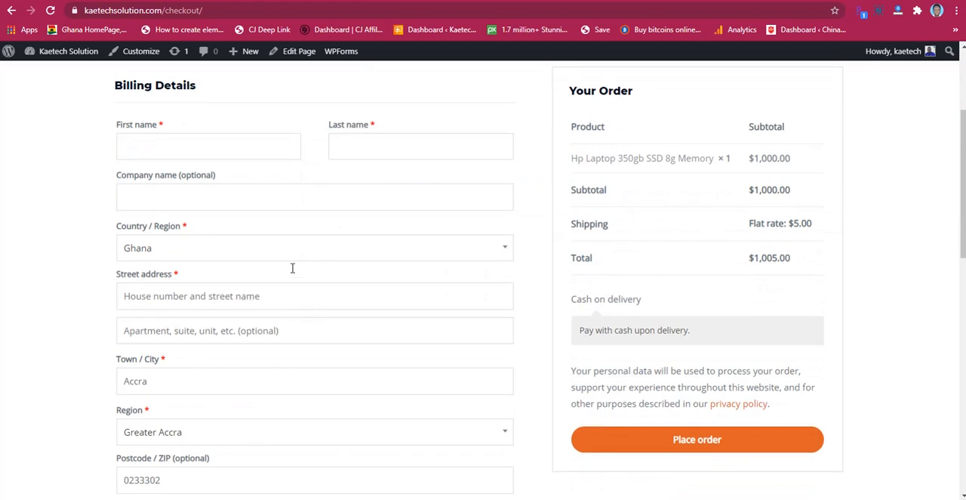
scroll(378, 358, "down", 3)
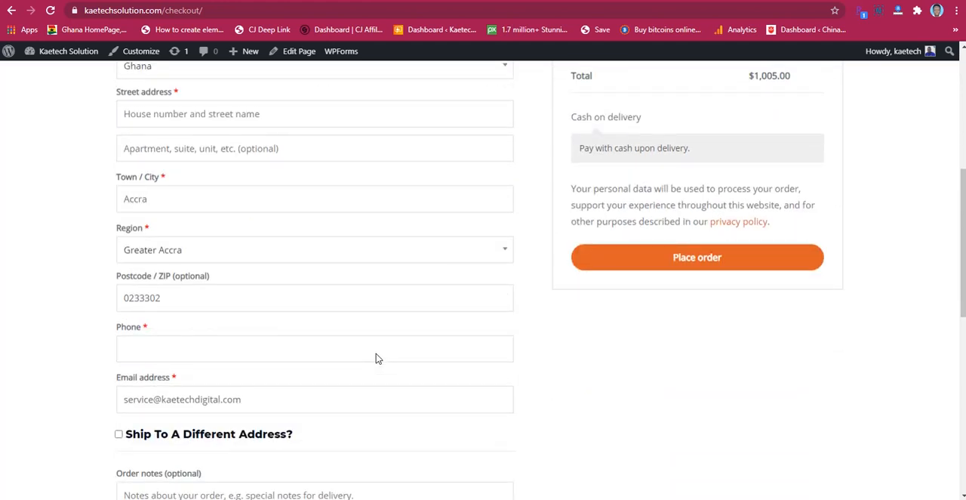
scroll(377, 358, "down", 1)
scroll(377, 358, "up", 3)
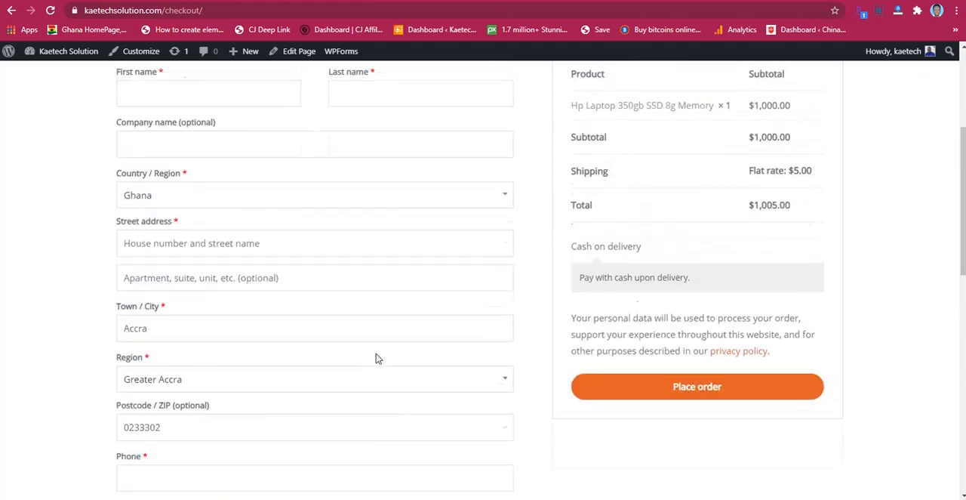
scroll(377, 358, "up", 1)
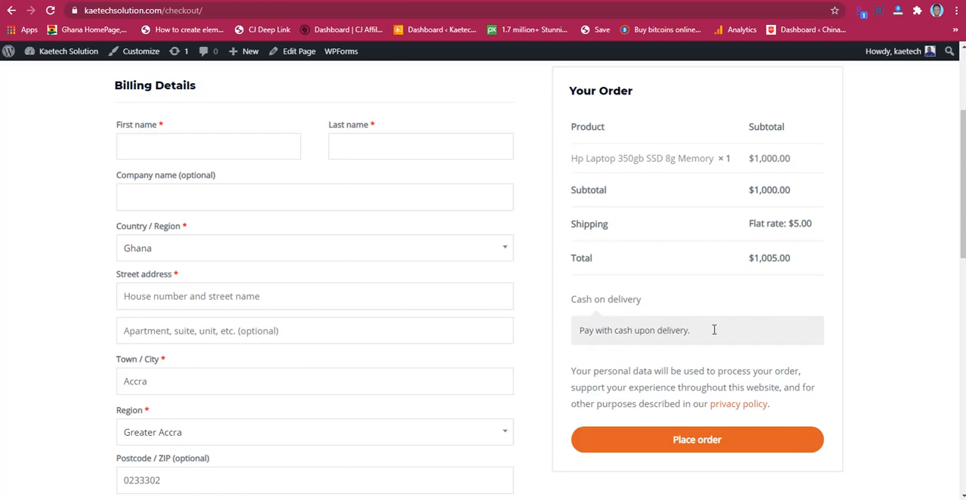
scroll(716, 335, "up", 1)
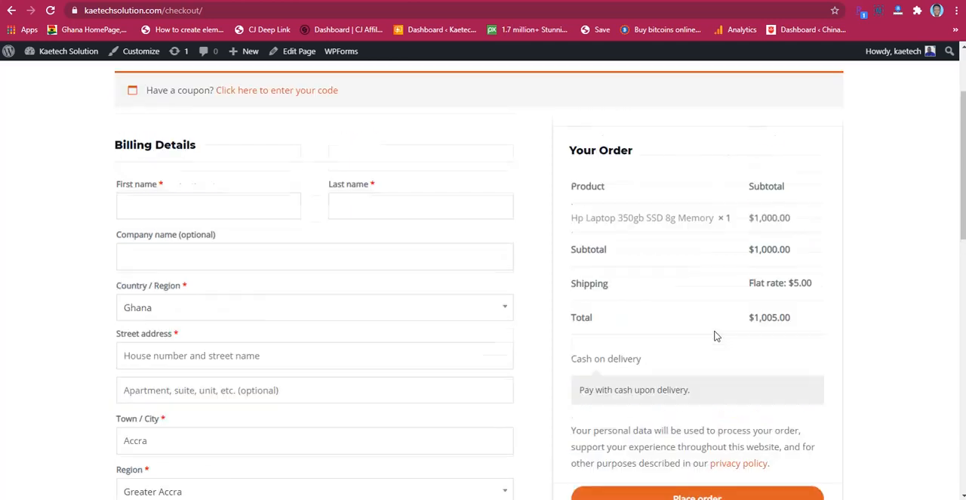
Step: Fill in the billing details with the customer's saved name, street address, postcode and contact details
left_click(228, 209)
left_click(209, 241)
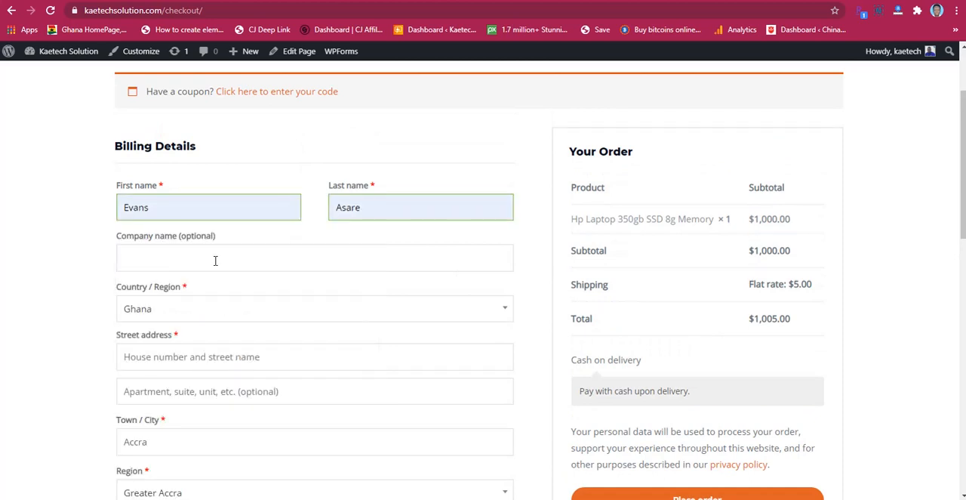
scroll(235, 317, "down", 1)
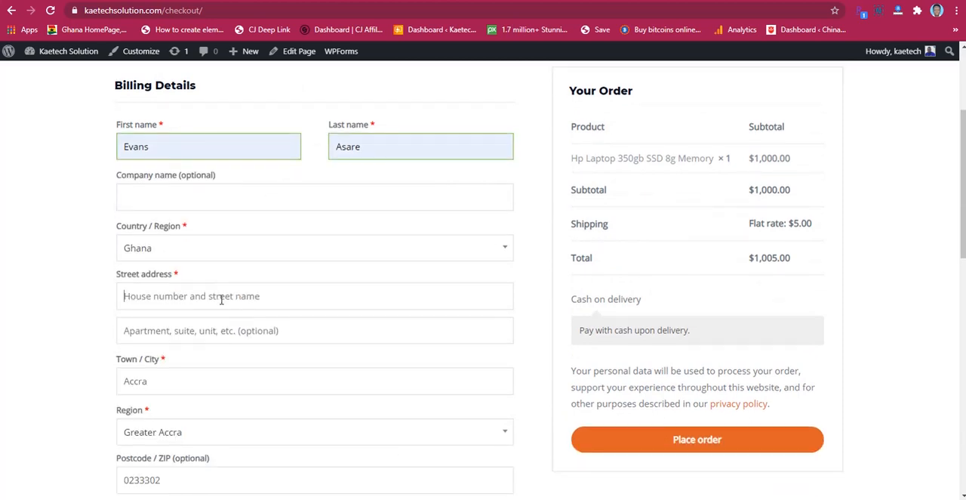
left_click(222, 296)
left_click(213, 30)
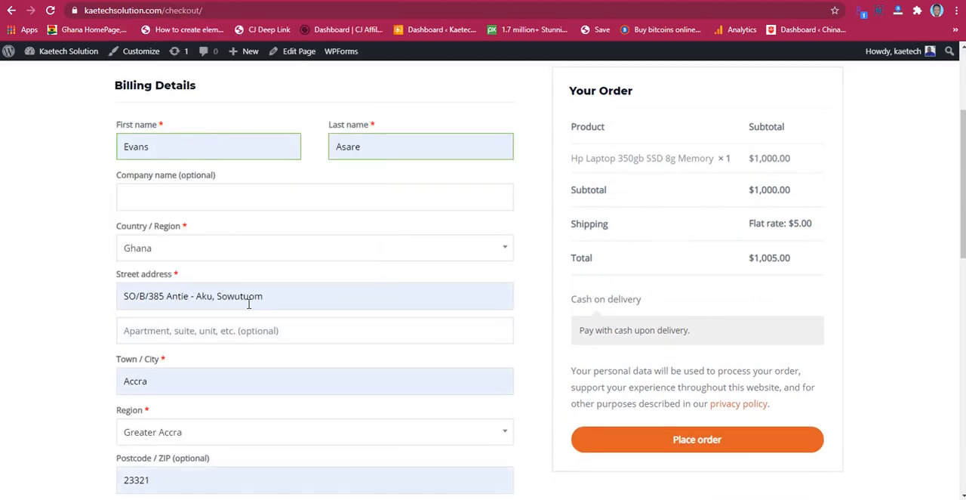
Step: Replace the billing phone number with the customer's saved Ghana phone number
scroll(245, 309, "down", 2)
scroll(245, 309, "down", 1)
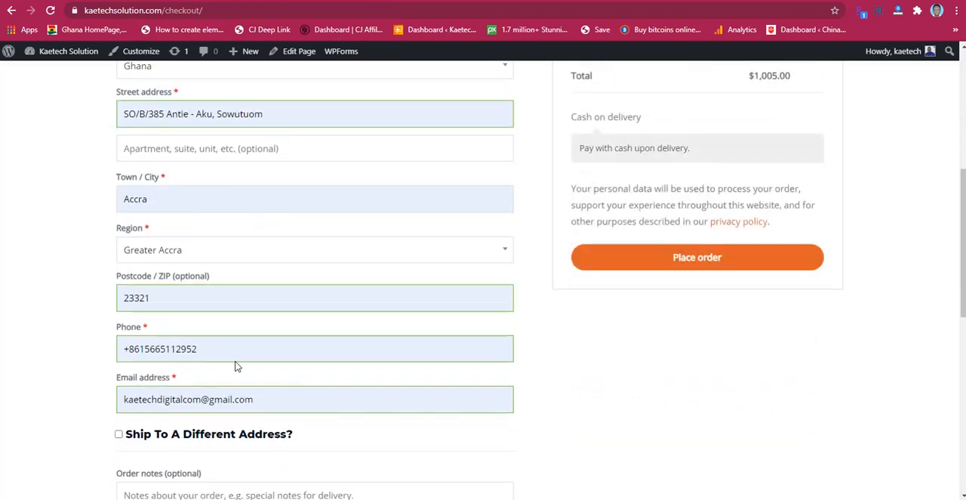
left_click_drag(208, 348, 89, 355)
right_click(137, 349)
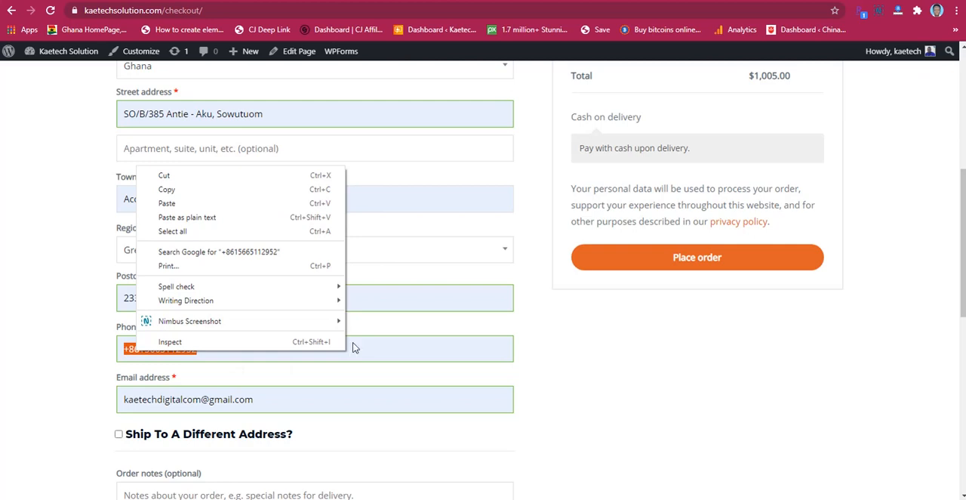
left_click(273, 350)
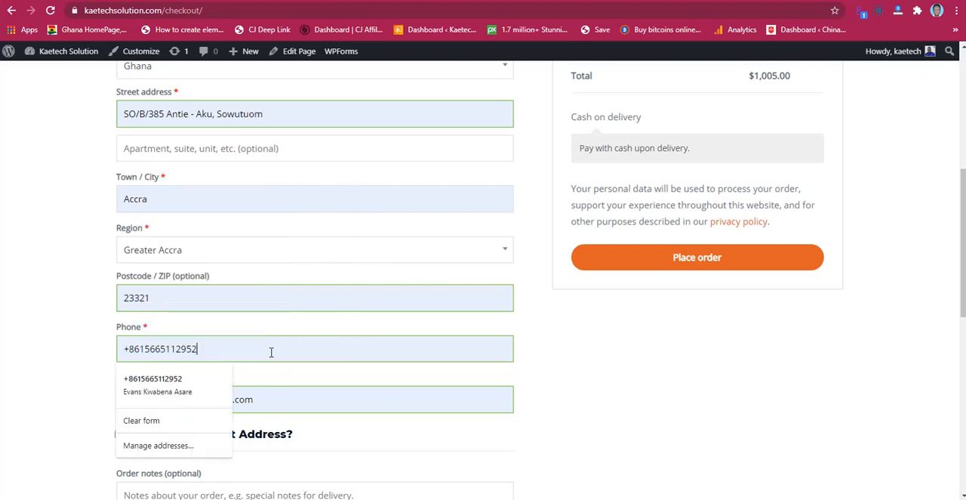
key("BackSpace")
key("BackSpace")
key("BackSpace")
key("BackSpace")
key("BackSpace")
key("BackSpace")
key("BackSpace")
key("BackSpace")
key("BackSpace")
key("BackSpace")
key("BackSpace")
key("BackSpace")
key("BackSpace")
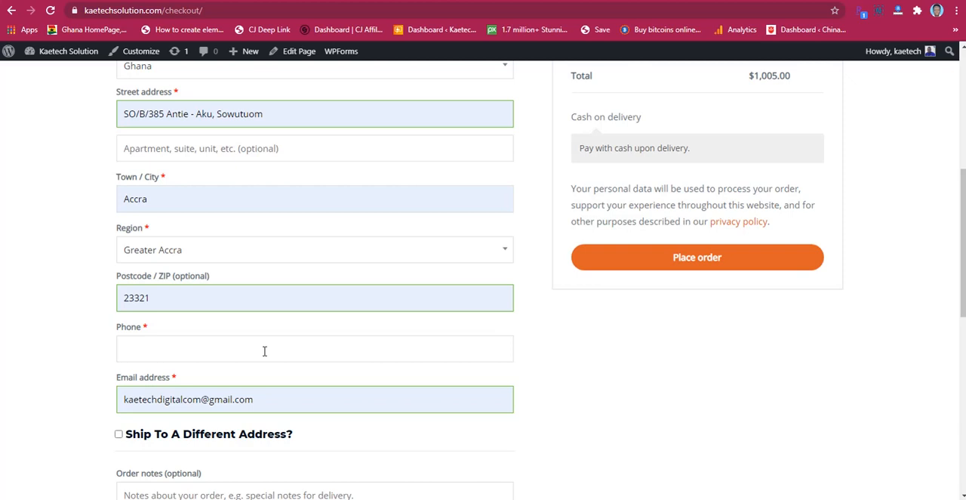
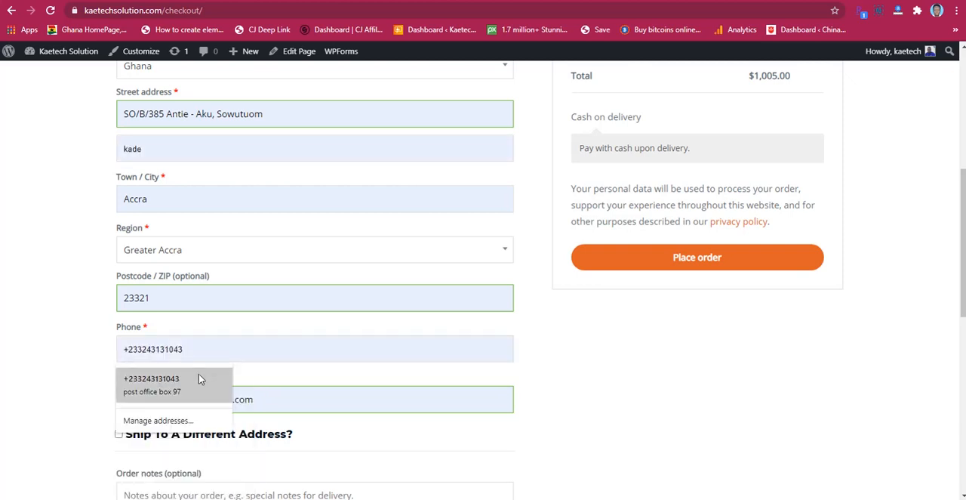
left_click(198, 375)
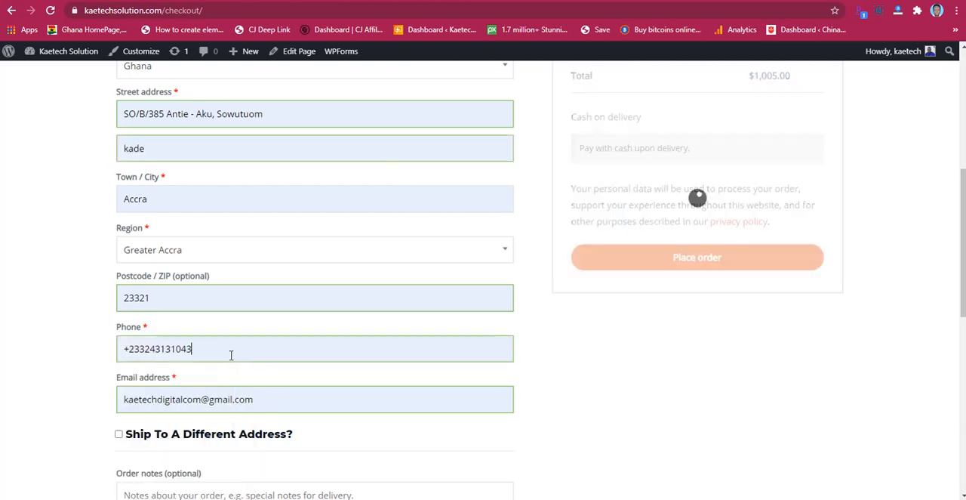
Step: Place the cash-on-delivery order for the HP laptop and review the order confirmation's details and addresses
scroll(442, 317, "down", 1)
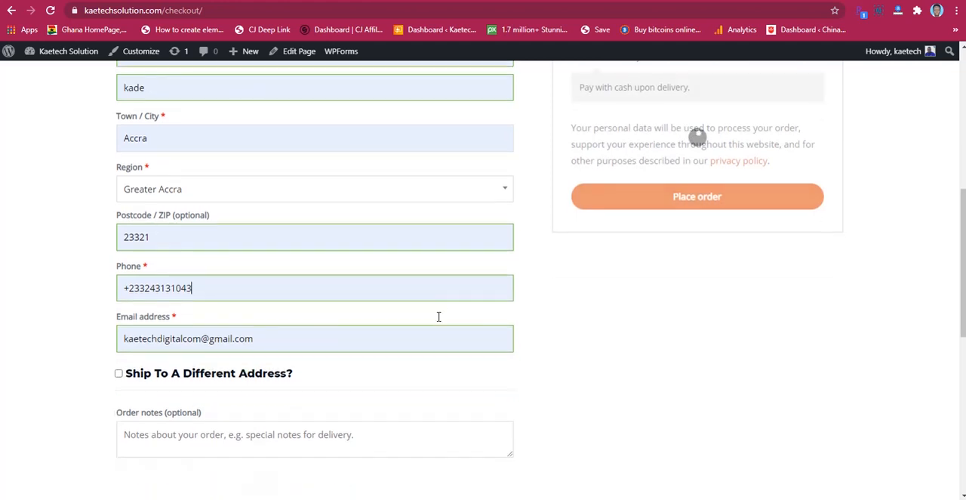
scroll(550, 371, "up", 3)
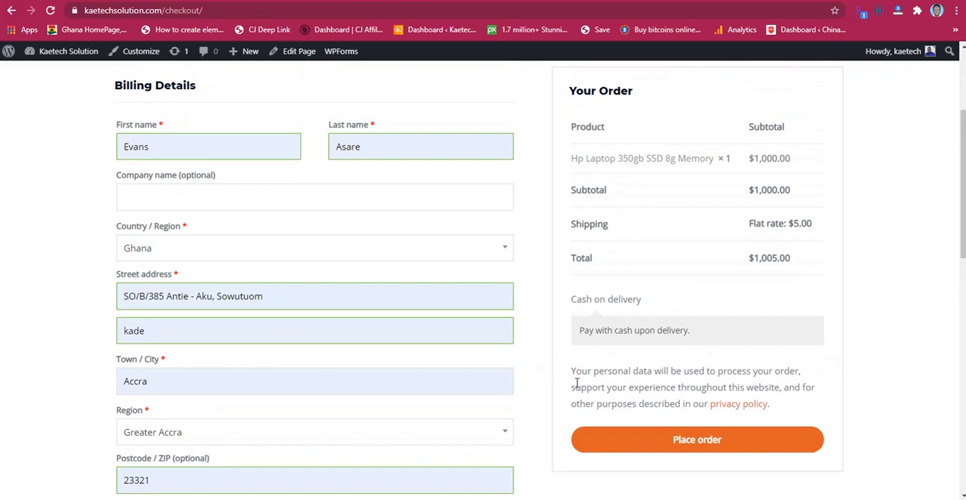
scroll(638, 375, "down", 1)
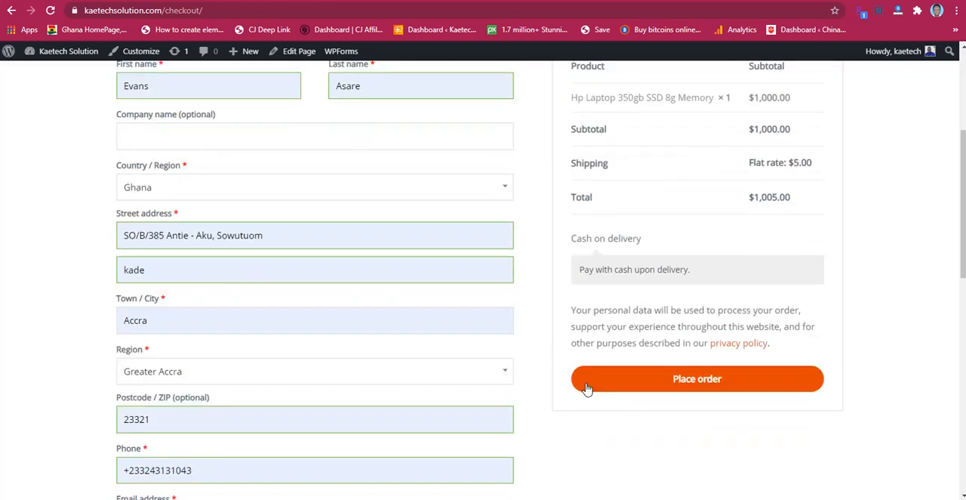
left_click(696, 379)
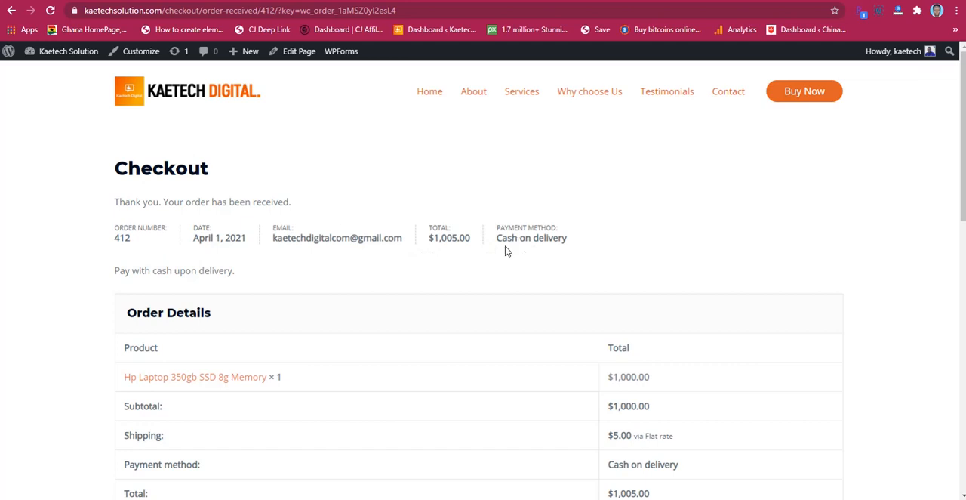
scroll(403, 273, "down", 1)
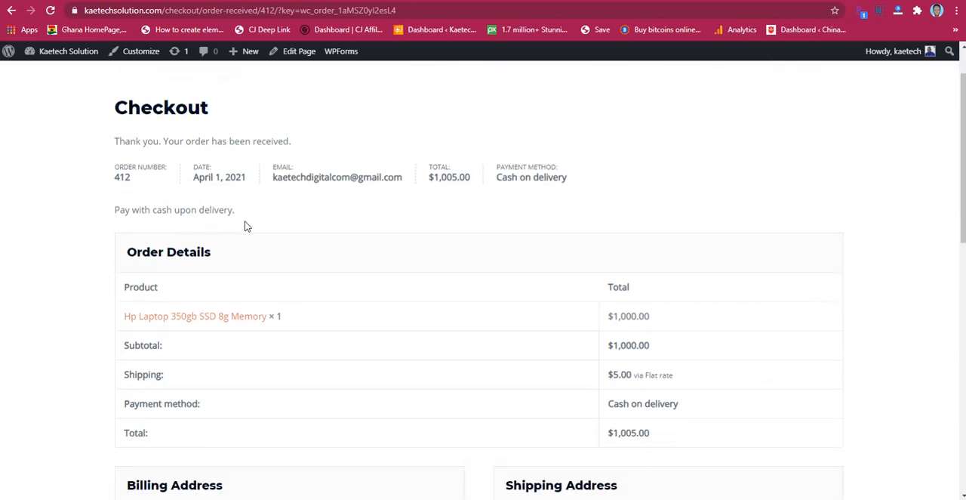
scroll(245, 225, "down", 1)
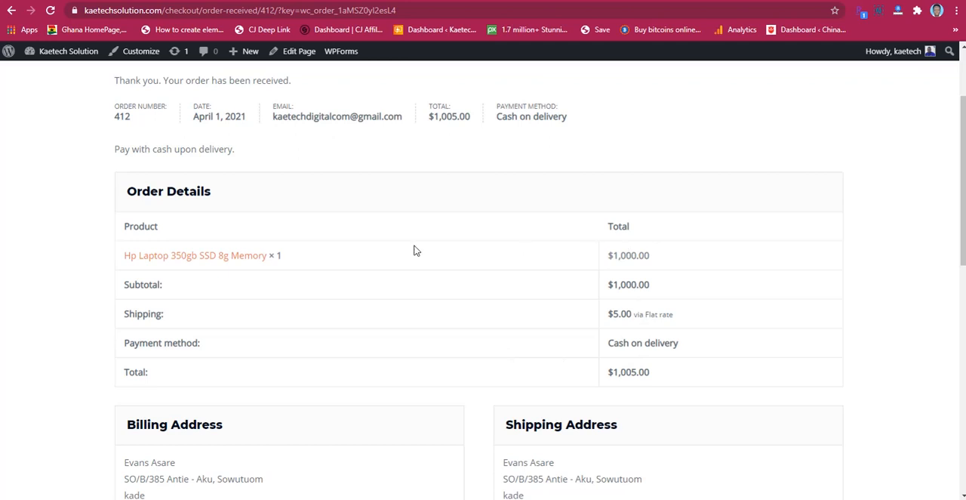
scroll(466, 330, "down", 3)
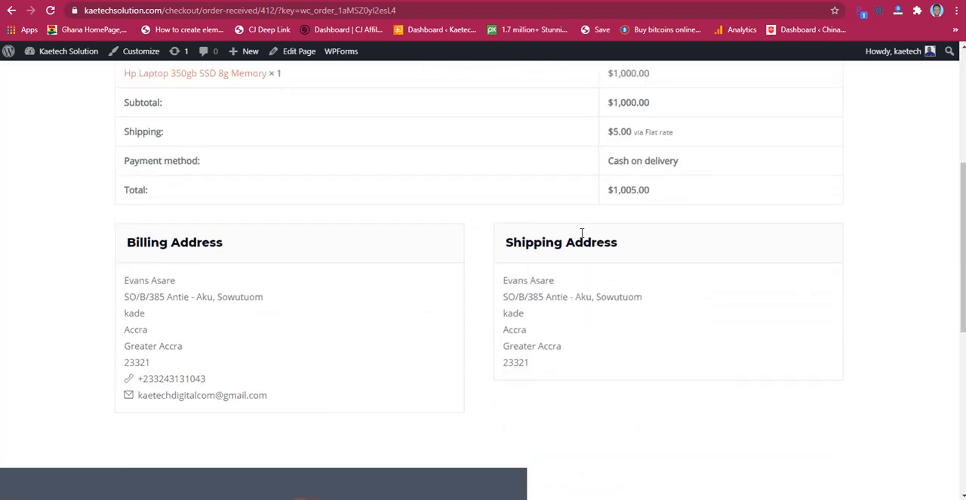
scroll(545, 342, "up", 5)
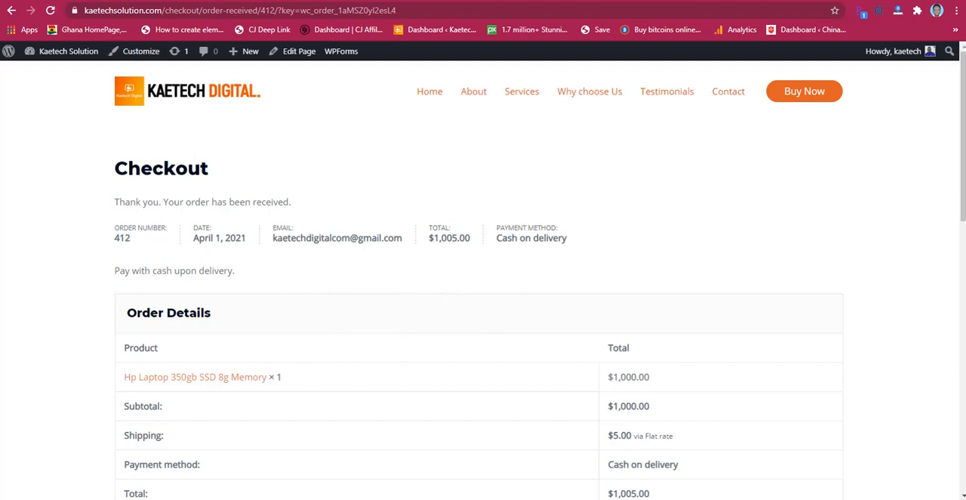
Step: Open the new laptop order from the WooCommerce orders in the site's admin and review its details
left_click(57, 1)
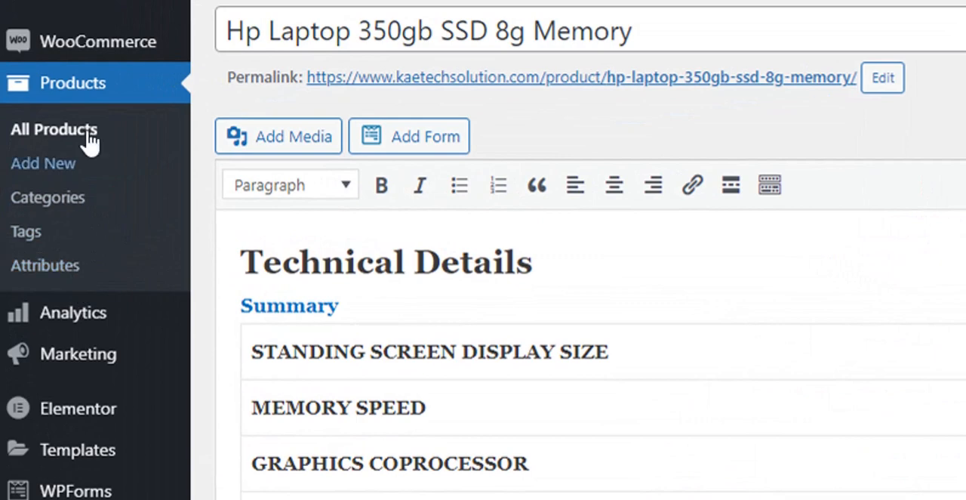
mouse_move(60, 75)
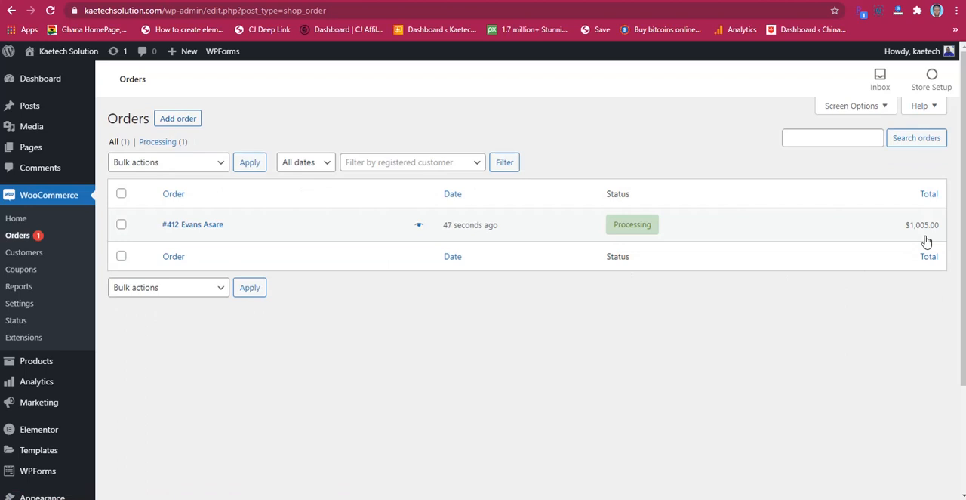
left_click(197, 232)
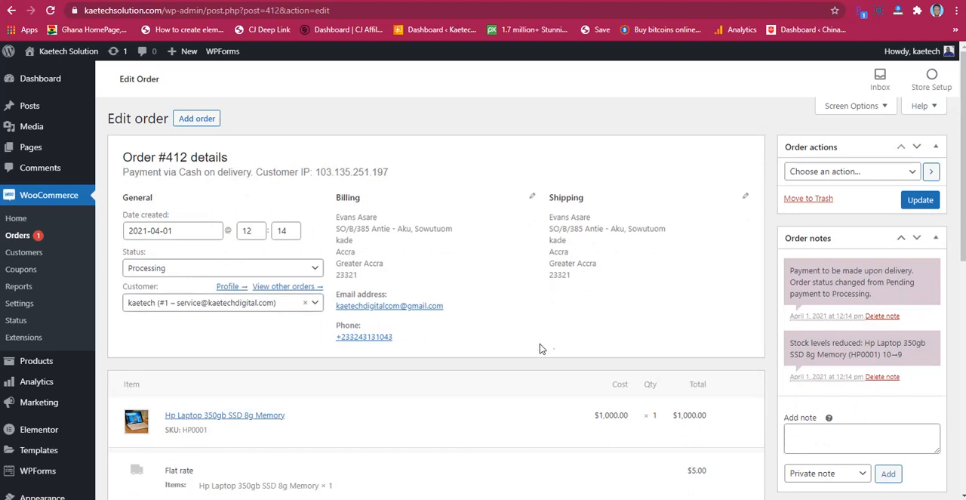
scroll(536, 341, "down", 2)
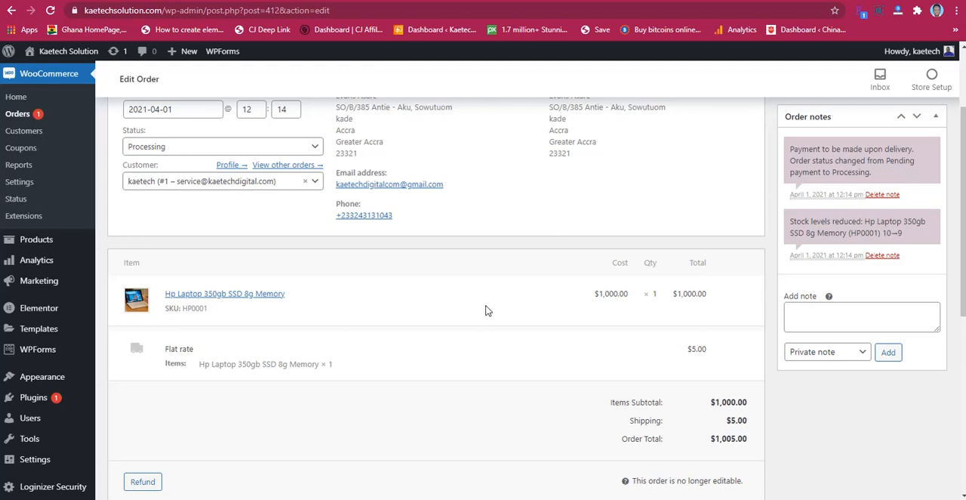
scroll(486, 310, "down", 2)
Step: Change the laptop order's status to Completed
scroll(398, 315, "up", 3)
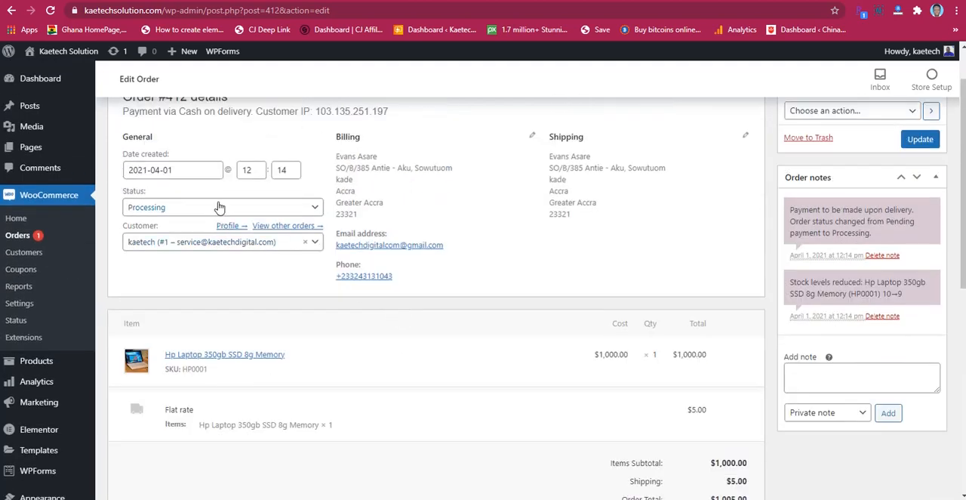
left_click(219, 208)
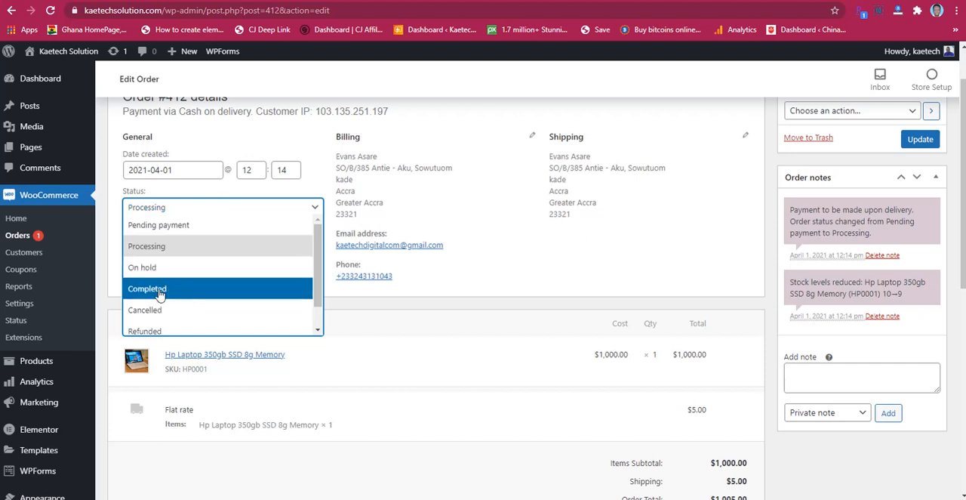
left_click(194, 211)
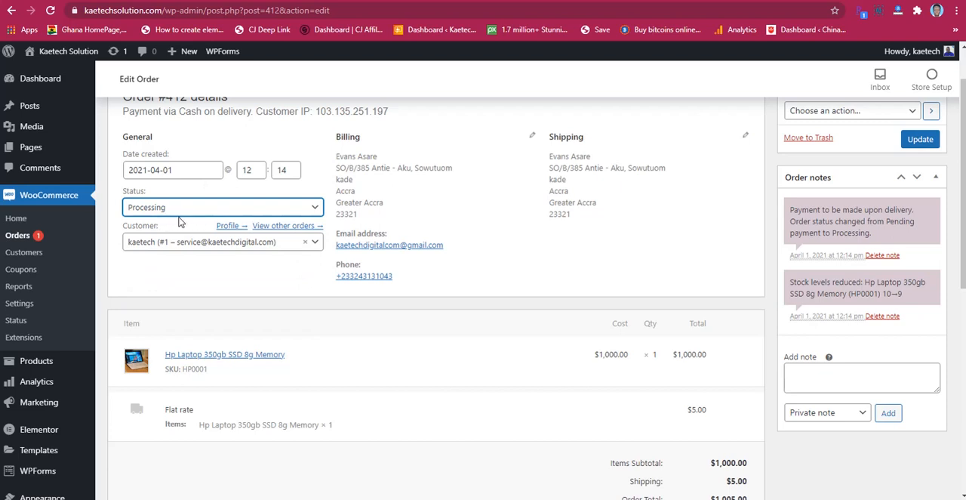
left_click(200, 209)
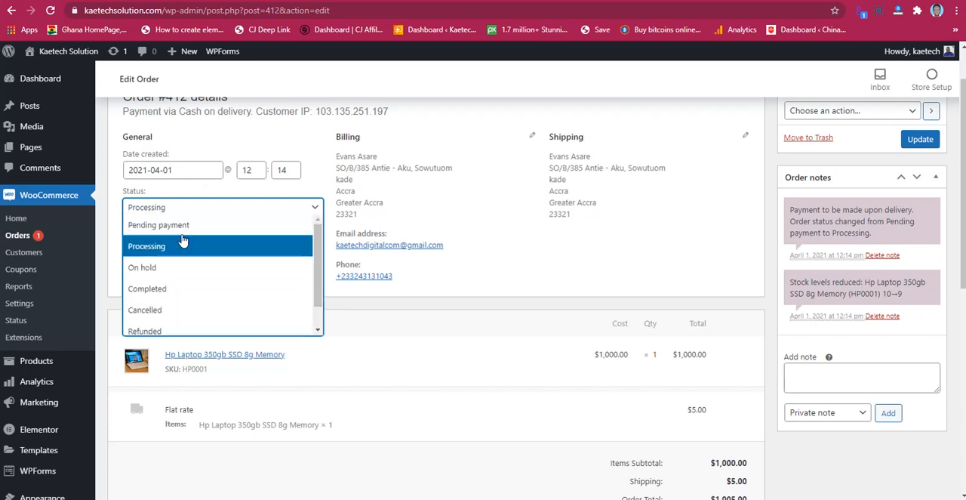
left_click(160, 293)
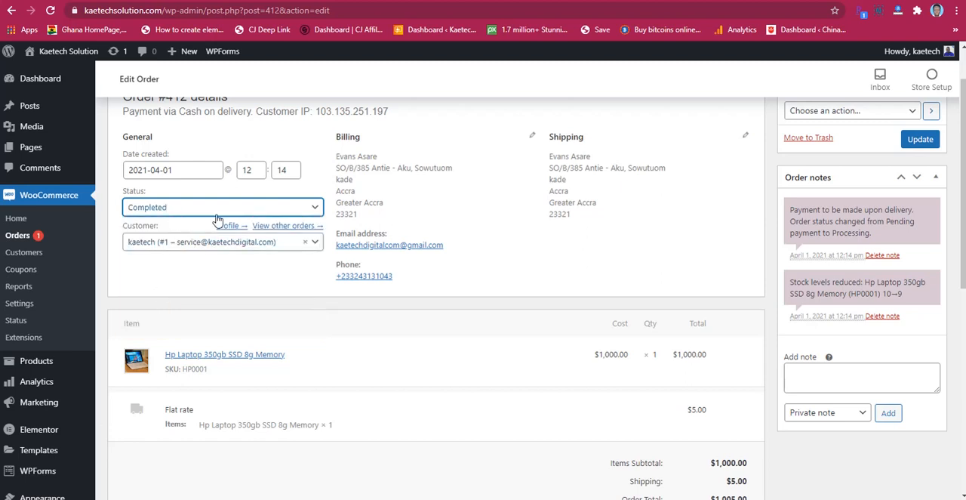
Step: Review the order's item lines and look through the available order actions
scroll(643, 256, "down", 1)
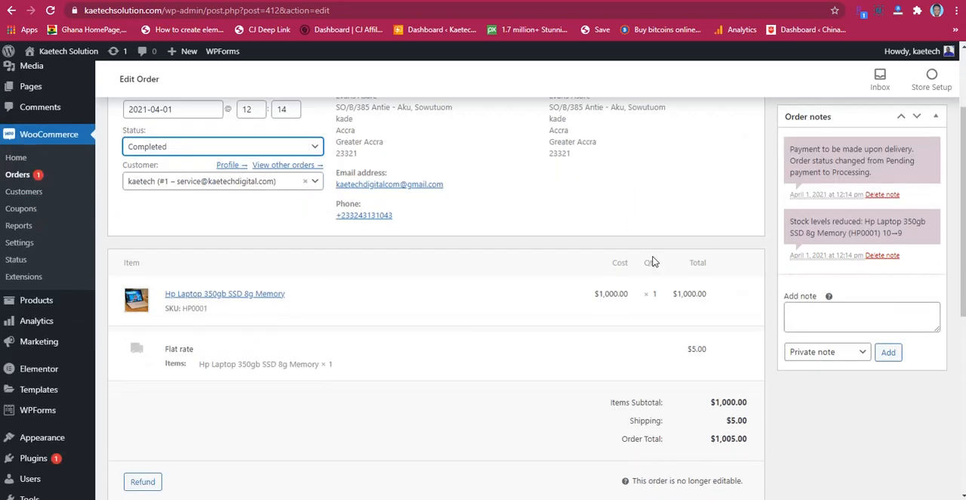
scroll(654, 261, "up", 2)
left_click(874, 173)
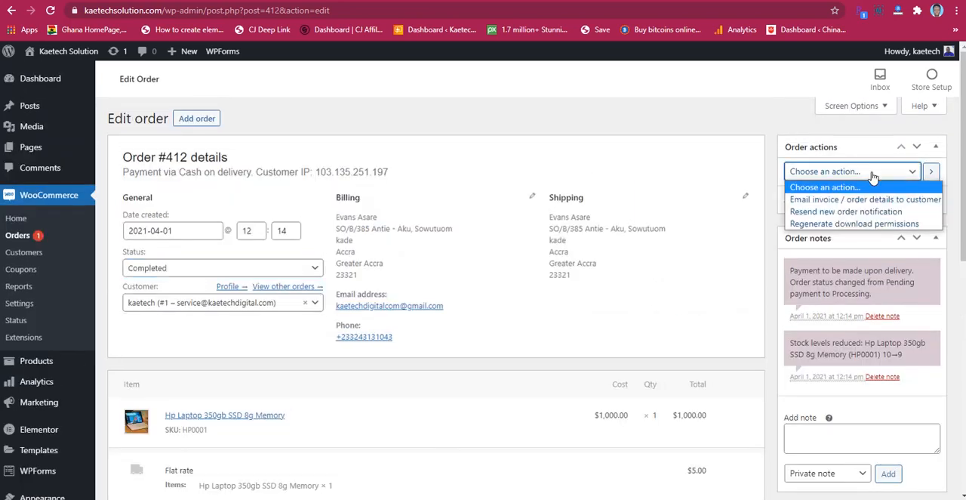
left_click(873, 174)
left_click(873, 173)
left_click(853, 172)
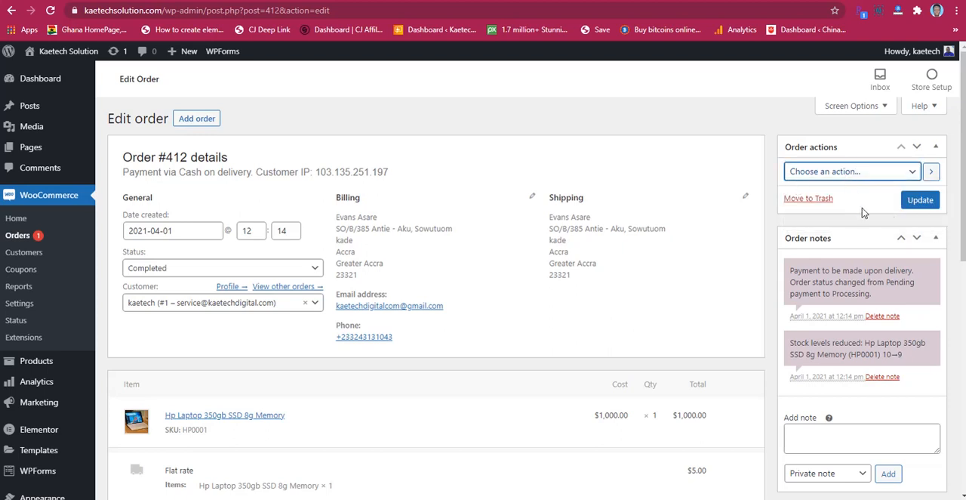
Step: Update the laptop order to save its Completed status, keeping the note type Private note, and check it in the orders list
left_click(922, 202)
scroll(888, 257, "down", 1)
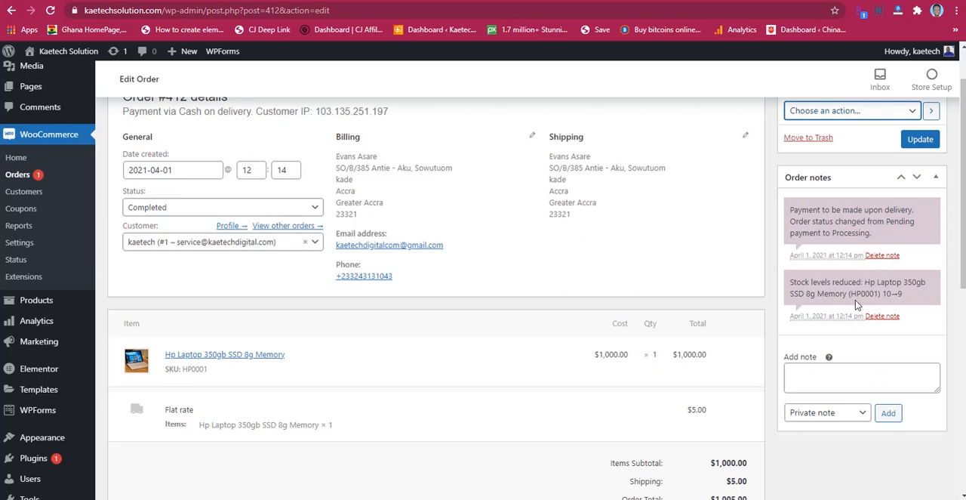
left_click(839, 415)
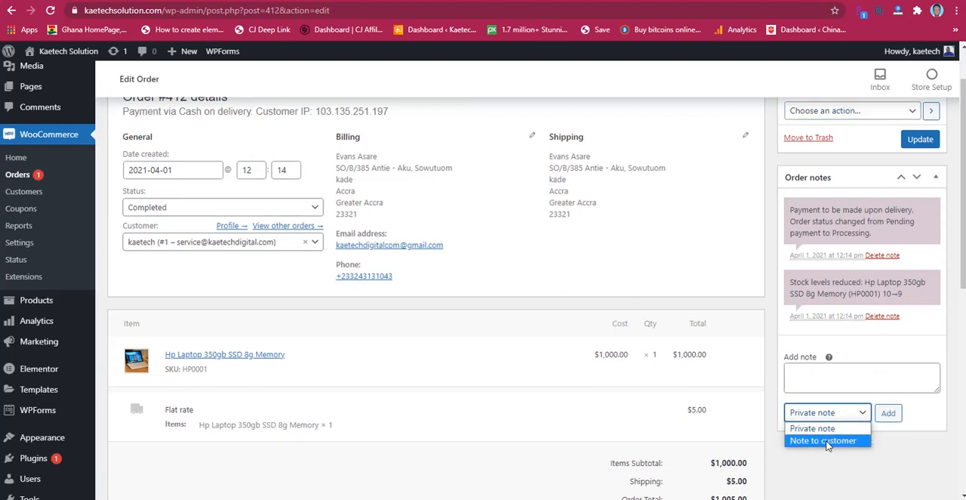
left_click(812, 428)
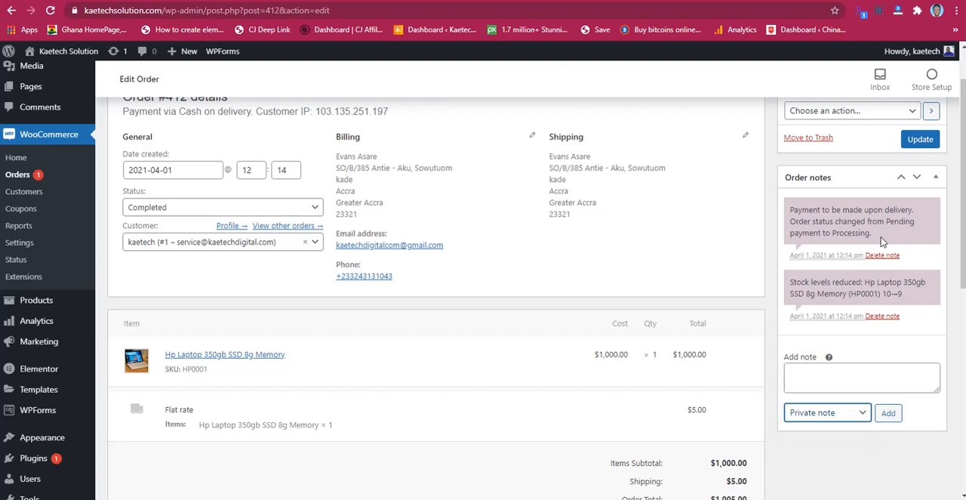
left_click(919, 142)
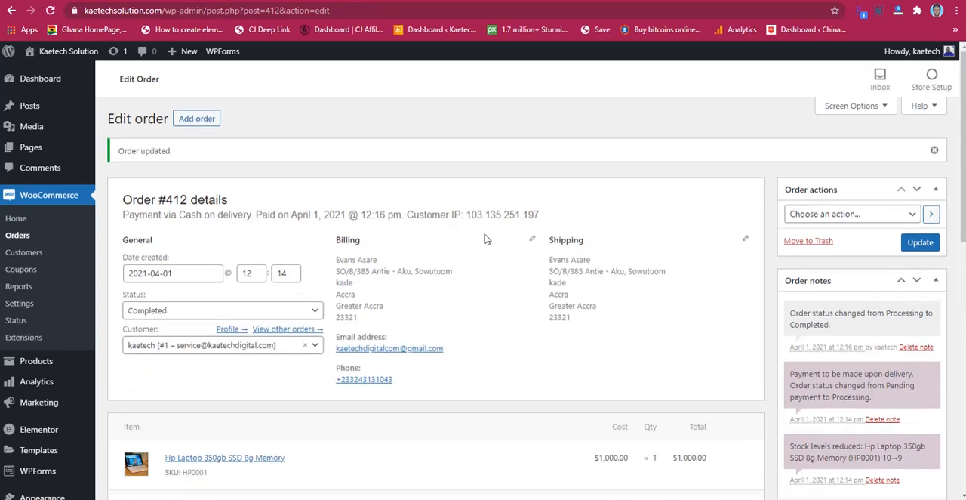
scroll(483, 239, "down", 3)
scroll(483, 238, "up", 4)
left_click(16, 236)
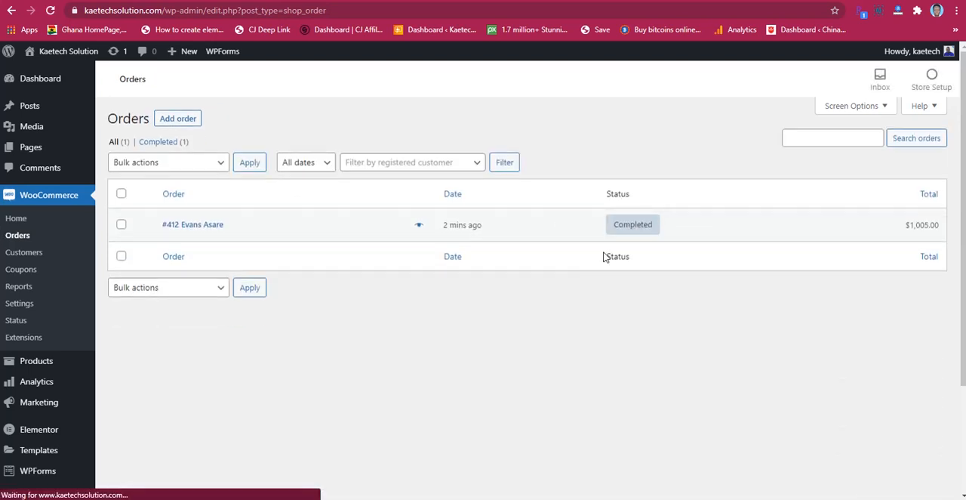
mouse_move(637, 223)
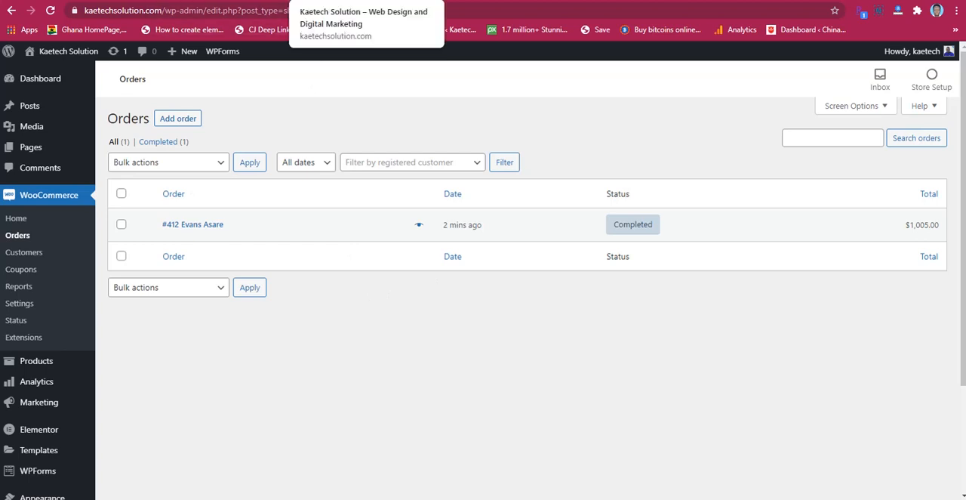
Step: Review the order confirmation on the storefront and go to the site's home page
left_click(242, 1)
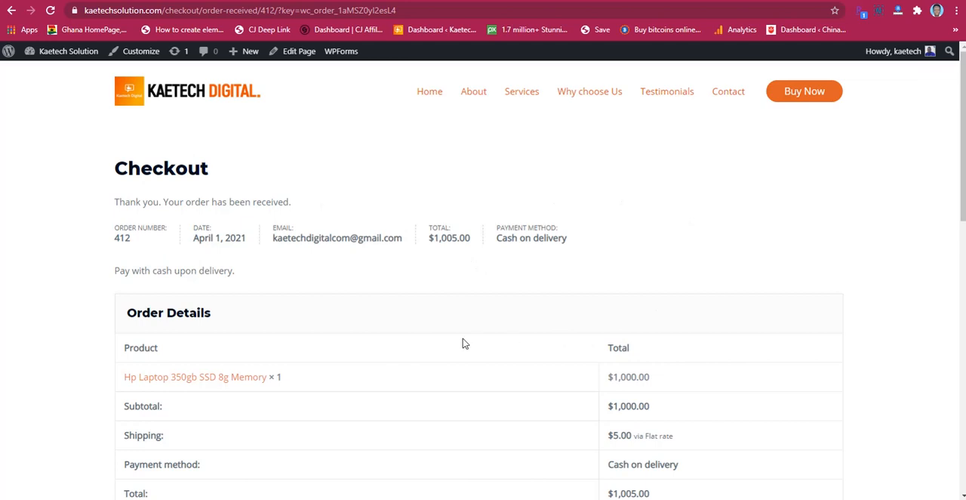
scroll(464, 343, "down", 2)
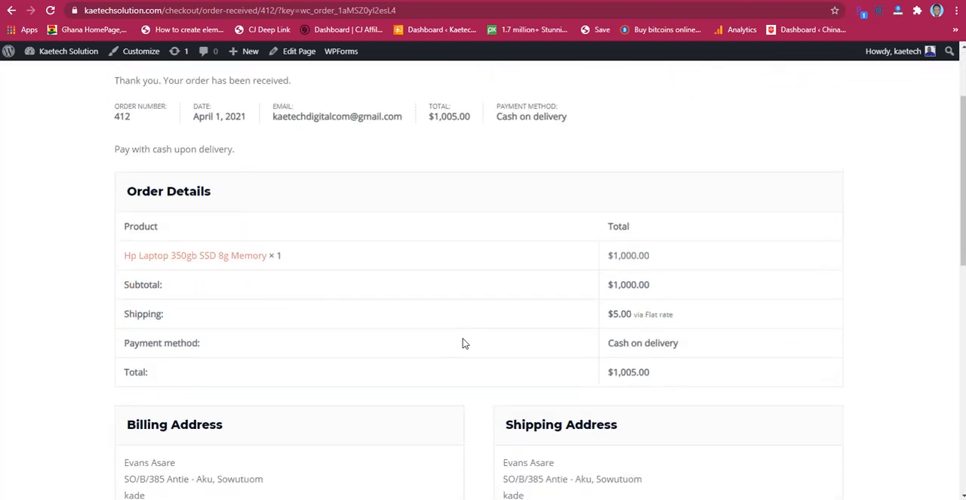
scroll(464, 344, "down", 2)
scroll(465, 343, "up", 4)
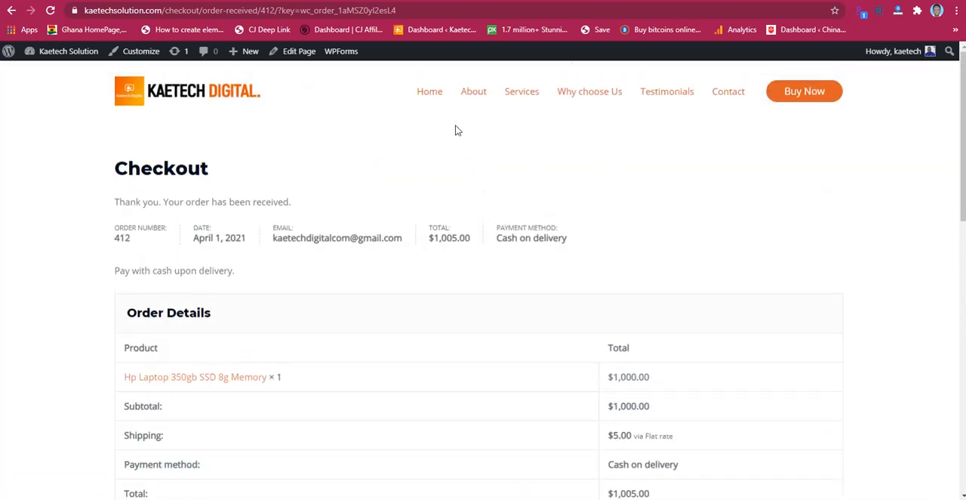
left_click(431, 92)
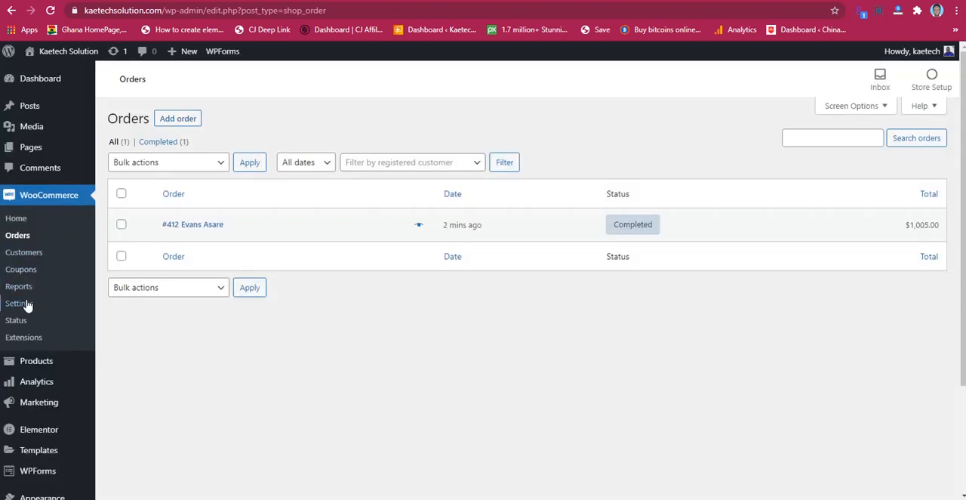
Step: Open the site's navigation menu editor in the WordPress admin and look through the most recent pages available to add
scroll(25, 304, "down", 3)
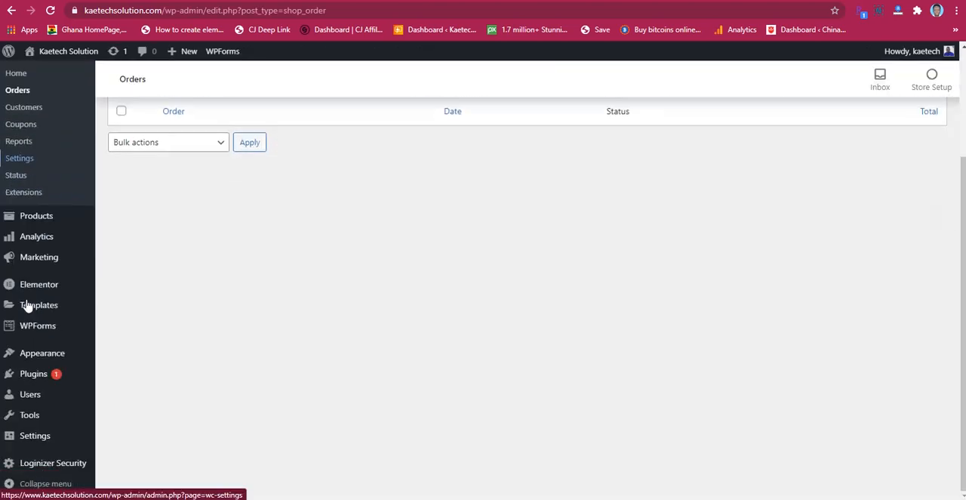
mouse_move(35, 355)
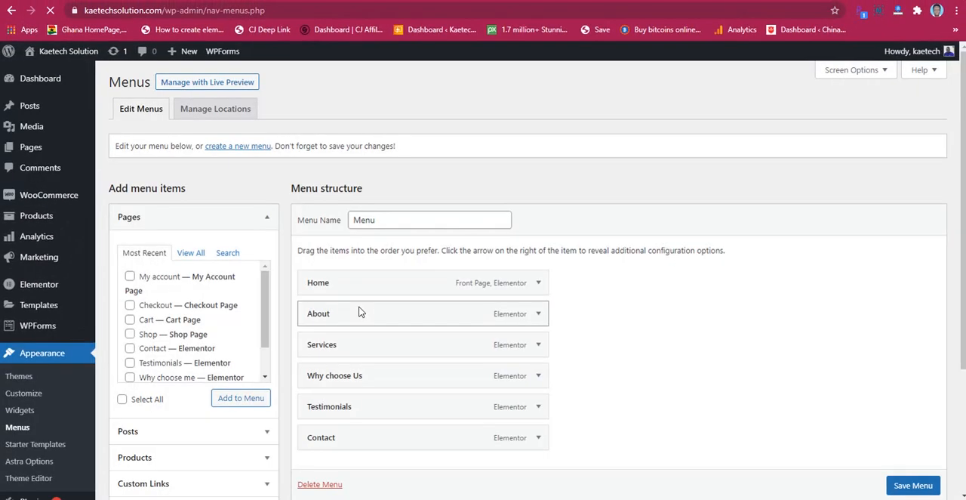
scroll(574, 286, "down", 1)
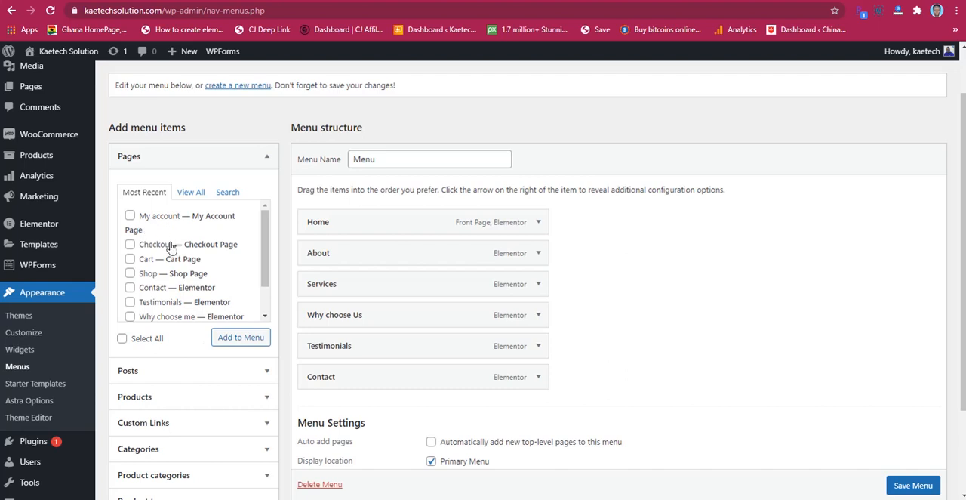
scroll(184, 292, "down", 1)
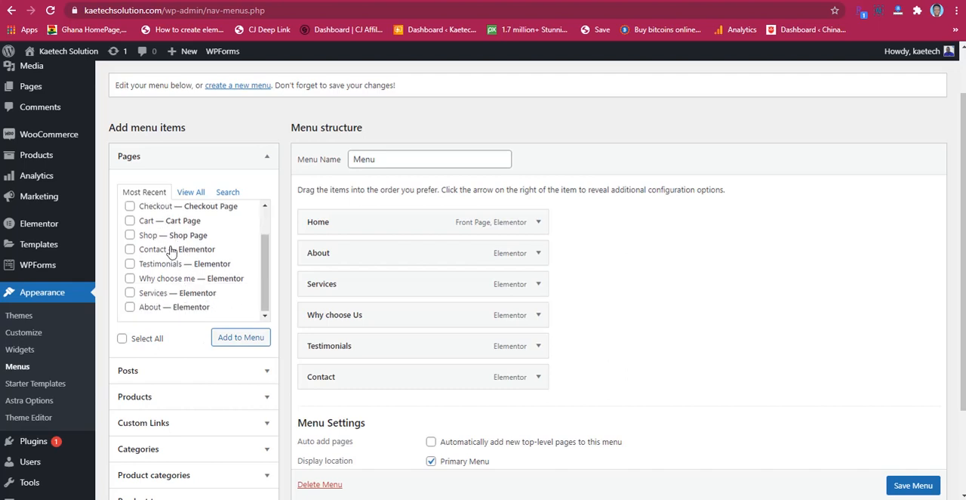
scroll(171, 254, "up", 1)
scroll(172, 254, "down", 1)
scroll(170, 253, "down", 1)
Step: Add the Shop and My account pages to the menu
left_click(130, 236)
scroll(189, 283, "up", 1)
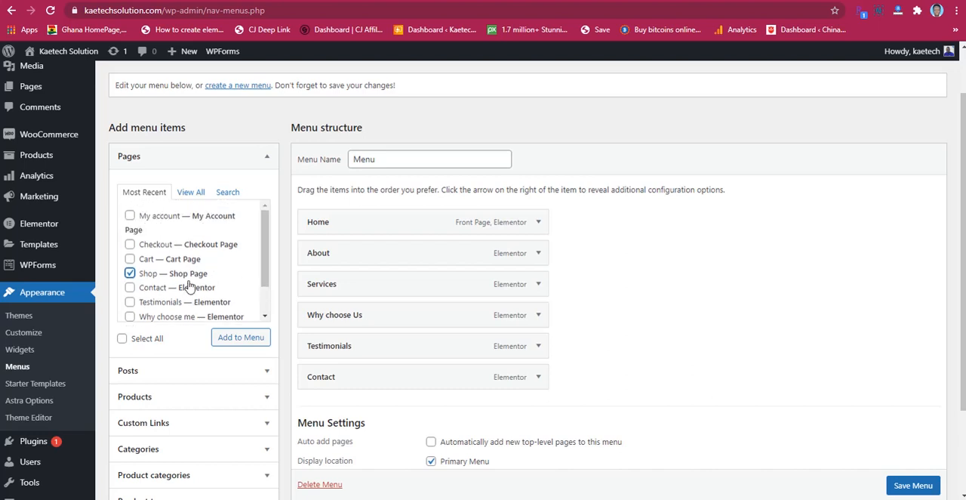
left_click(130, 216)
scroll(182, 279, "down", 1)
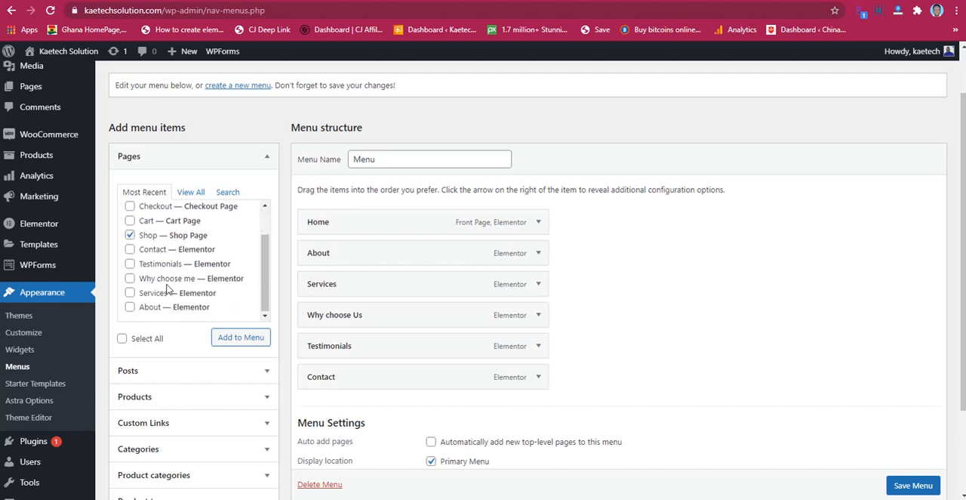
scroll(160, 275, "up", 1)
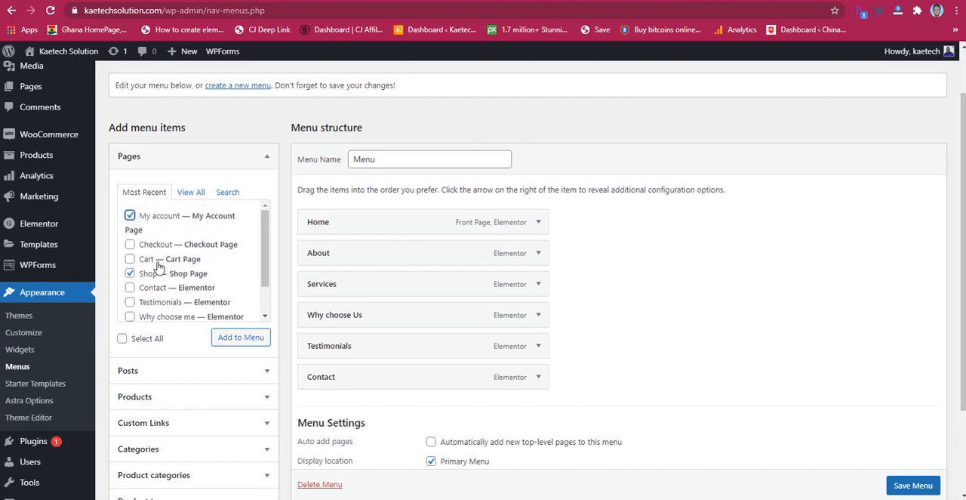
scroll(188, 287, "down", 1)
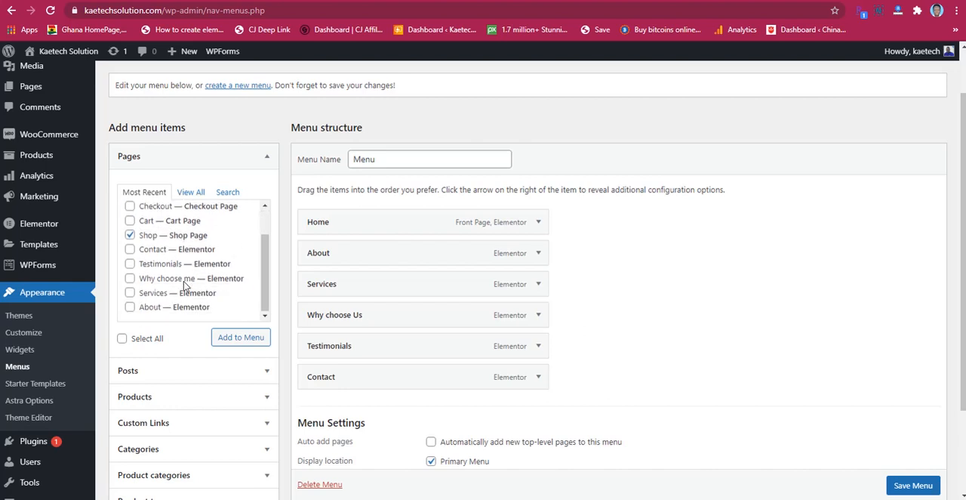
left_click(240, 338)
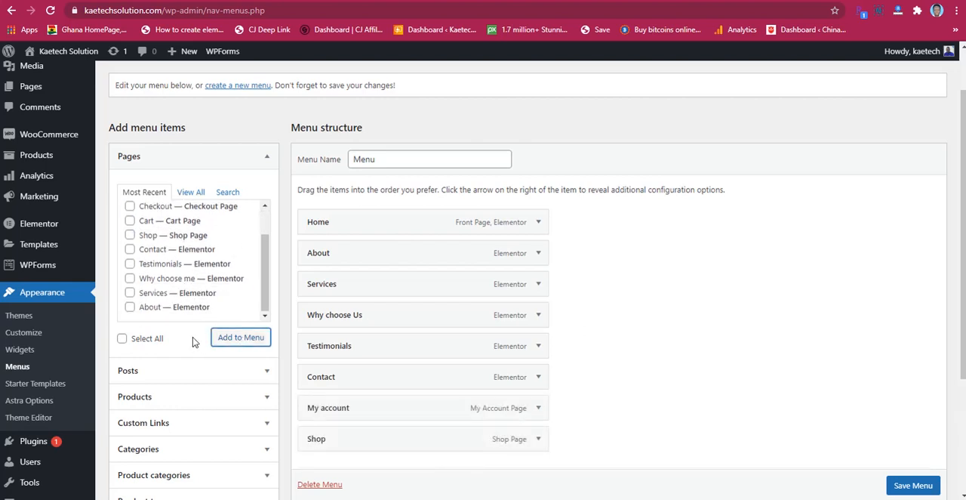
Step: Check in the screen options whether WooCommerce endpoints are enabled as a source of menu items
scroll(189, 338, "down", 1)
scroll(180, 373, "down", 1)
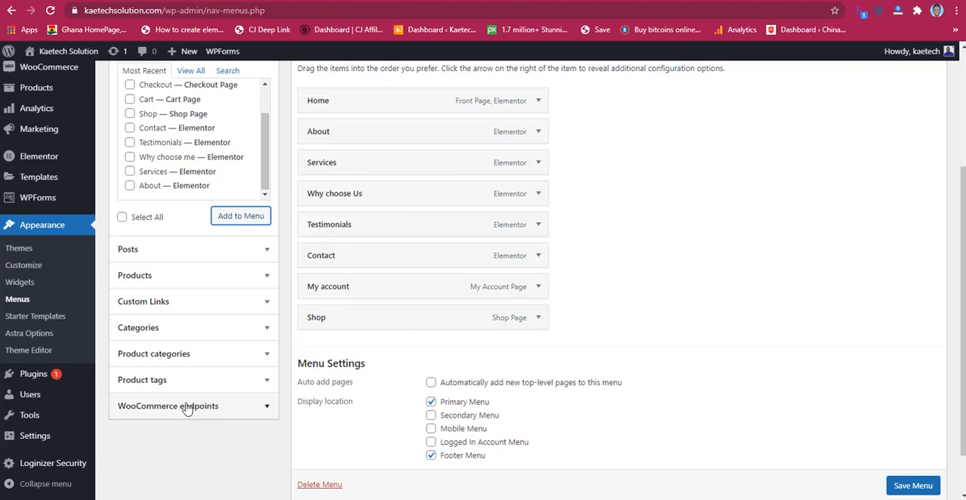
scroll(731, 303, "up", 1)
scroll(731, 299, "up", 3)
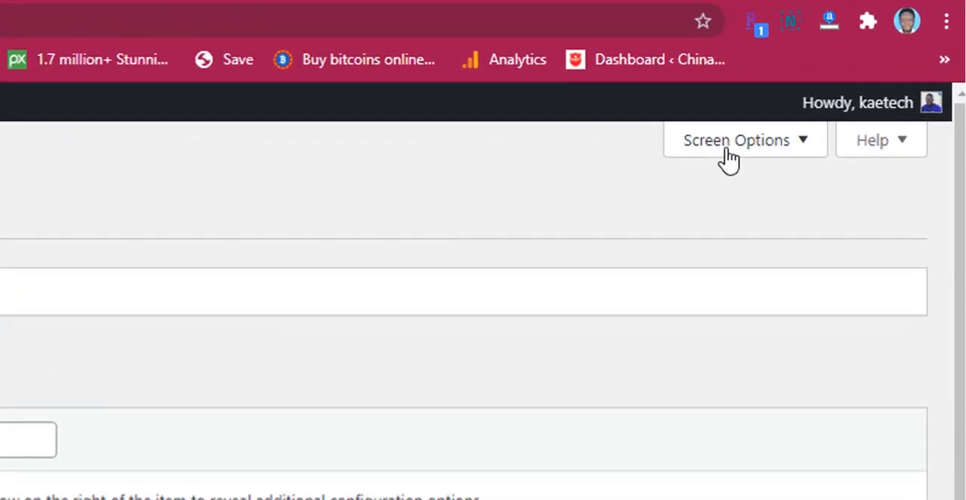
left_click(843, 79)
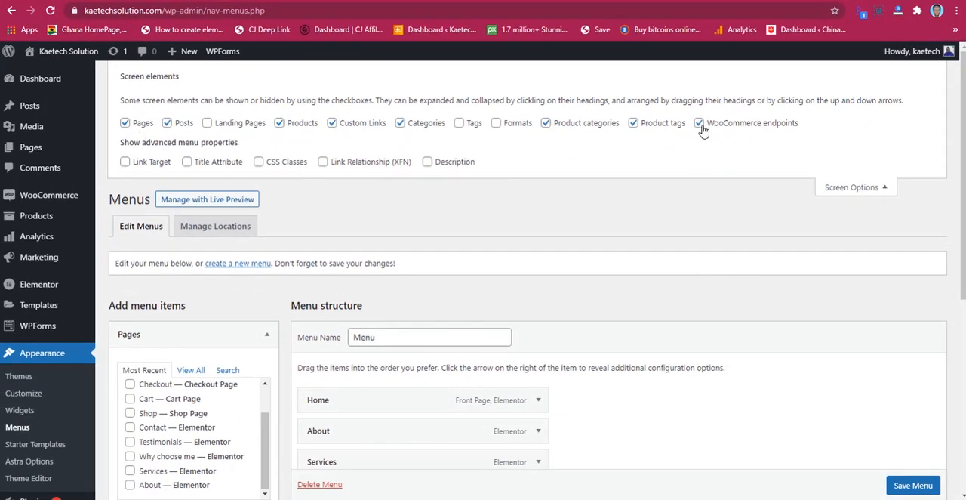
left_click(860, 186)
scroll(299, 237, "down", 2)
scroll(148, 412, "down", 2)
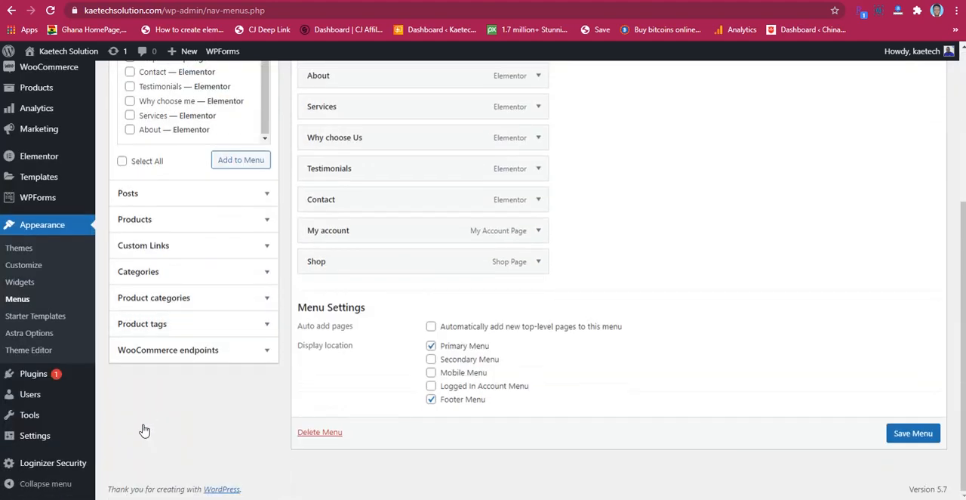
Step: Add the Orders and Logout WooCommerce endpoints to the menu
left_click(207, 355)
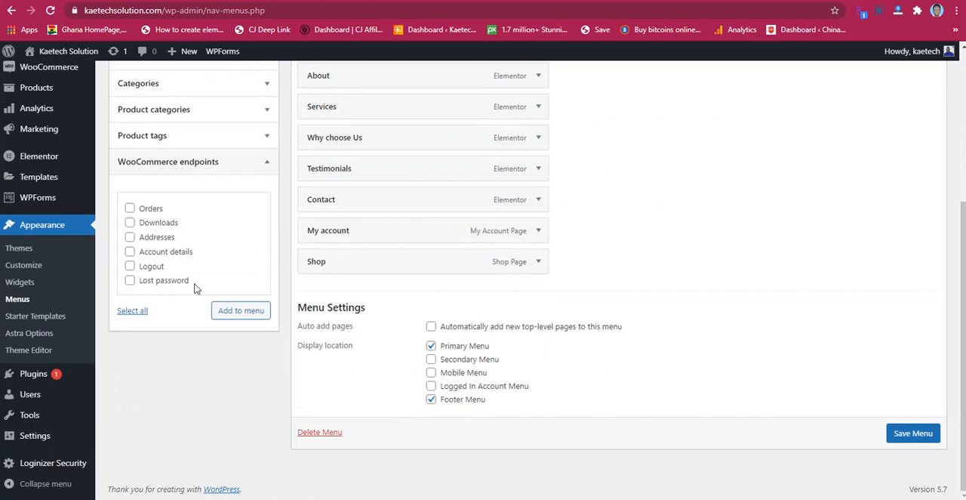
left_click(130, 209)
left_click(130, 269)
left_click(235, 312)
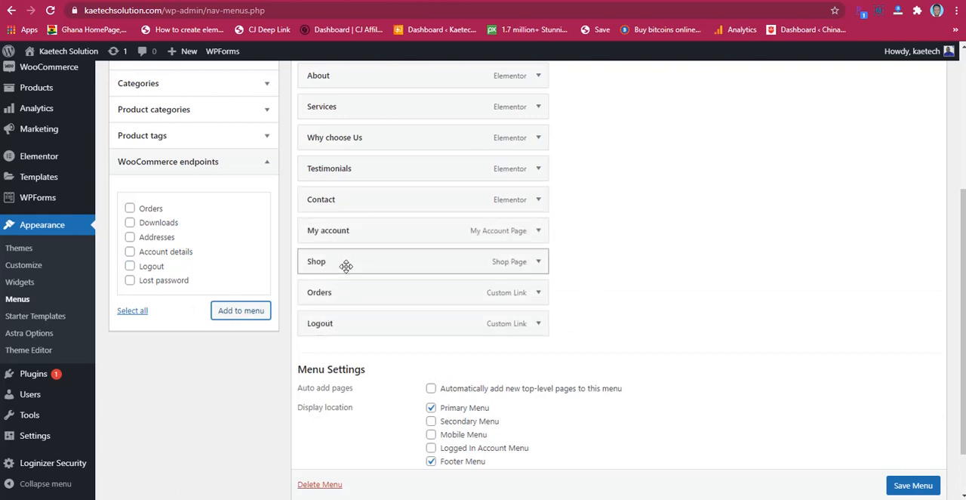
Step: Place Shop directly after Services and My account before Contact, with Orders and Logout nested under My account as sub items
left_click_drag(348, 258, 348, 138)
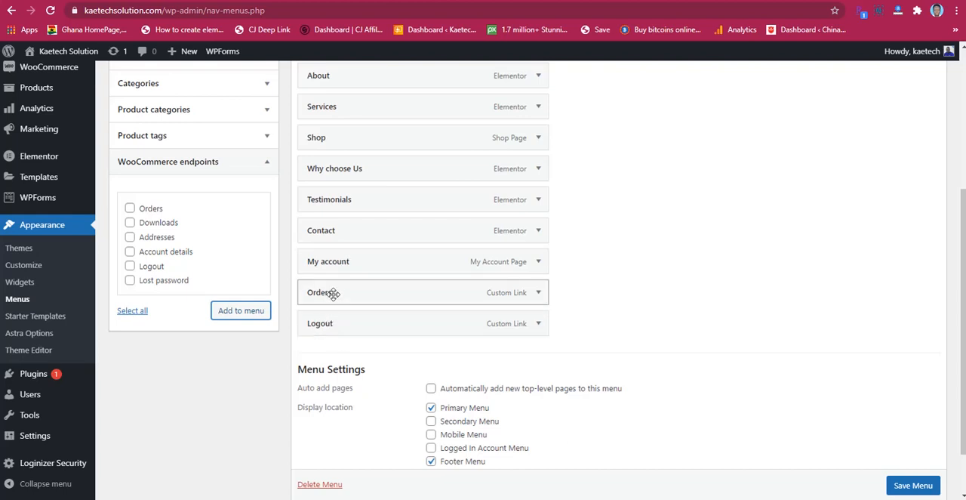
left_click_drag(332, 296, 355, 292)
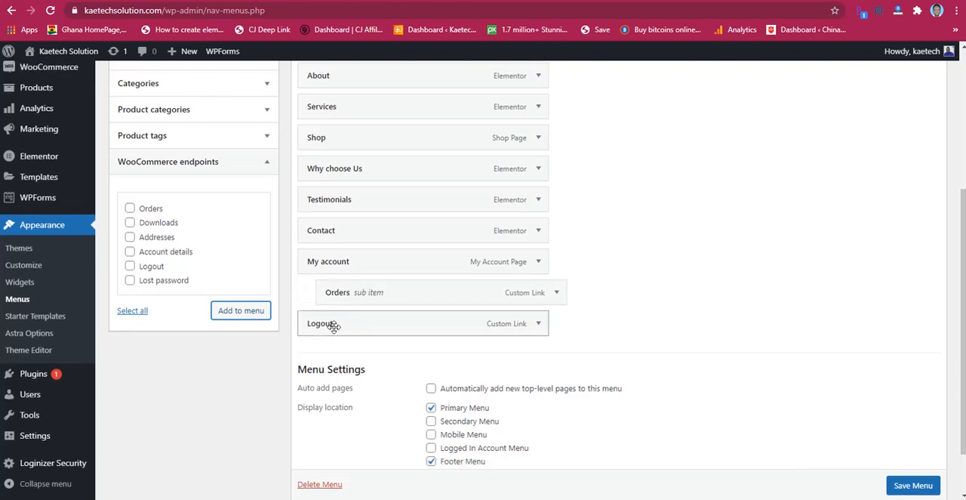
left_click_drag(336, 325, 360, 323)
left_click_drag(365, 260, 365, 233)
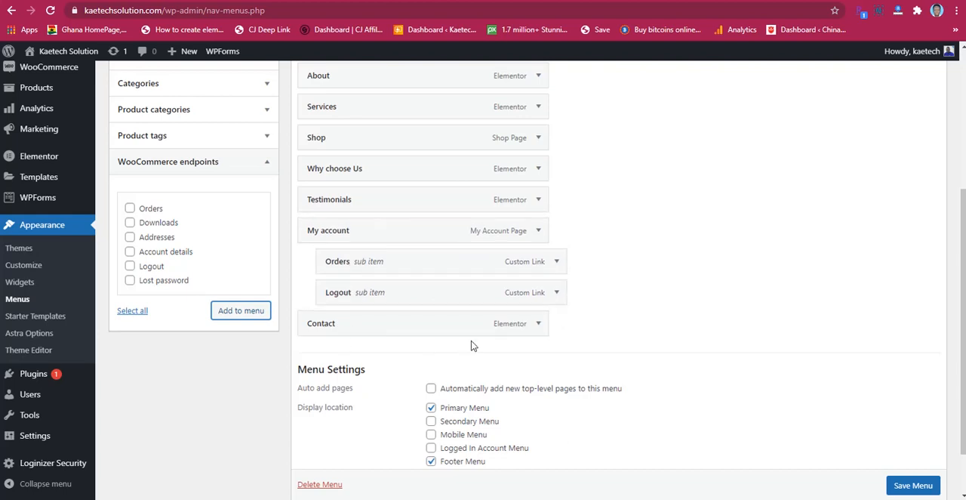
Step: Save the menu and reload the storefront's home page to check the navigation and the My account submenu
scroll(689, 374, "down", 2)
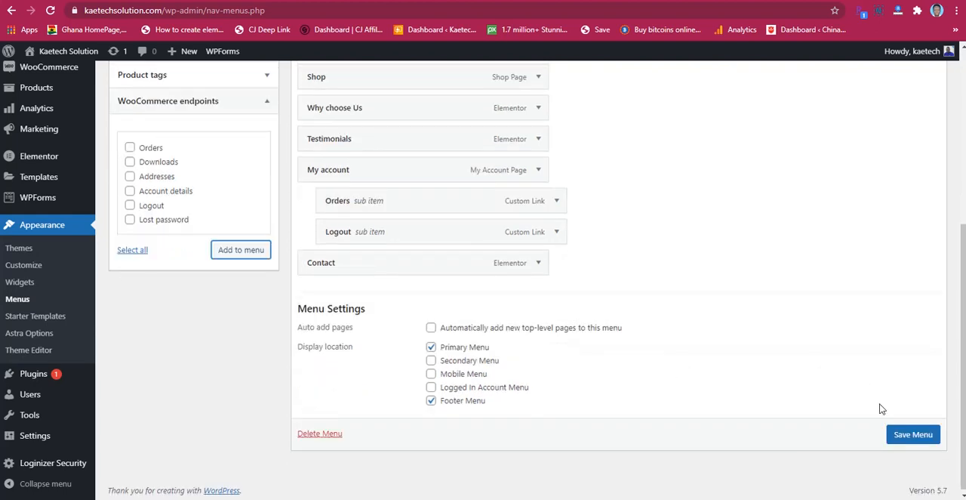
left_click(903, 437)
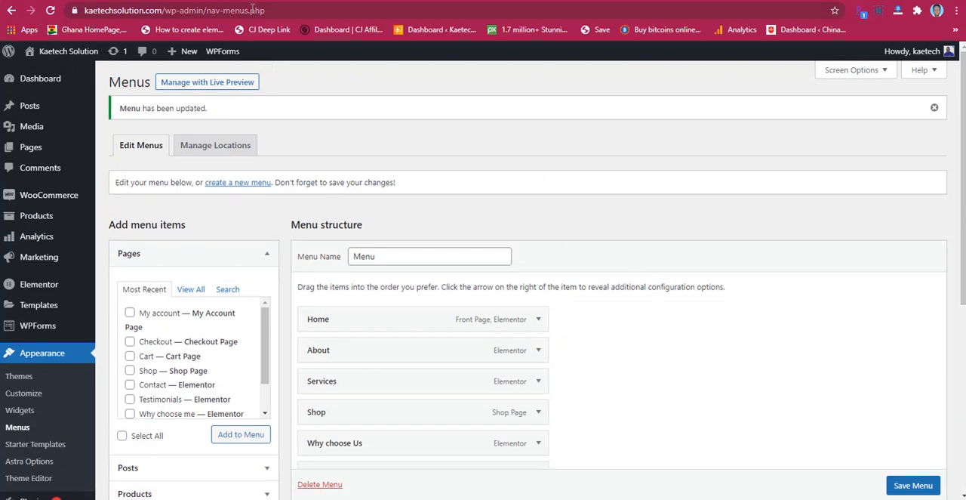
left_click(193, 1)
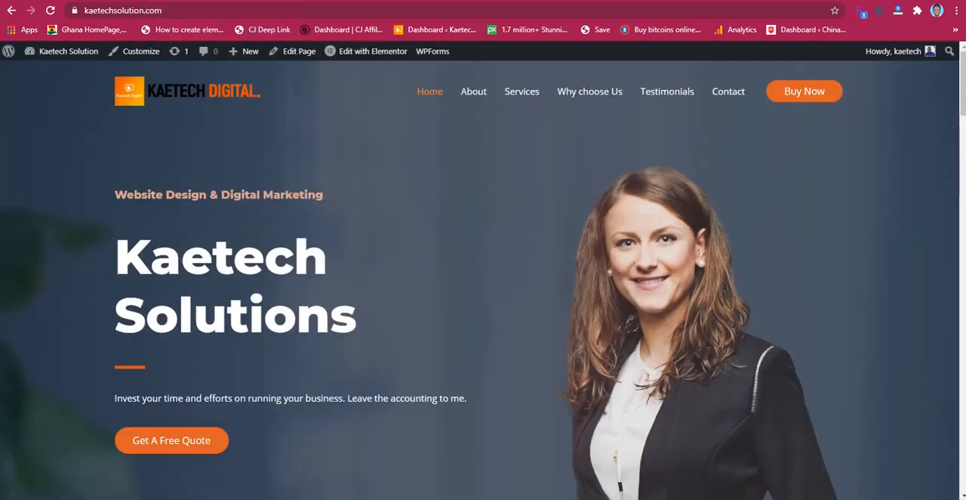
left_click(50, 9)
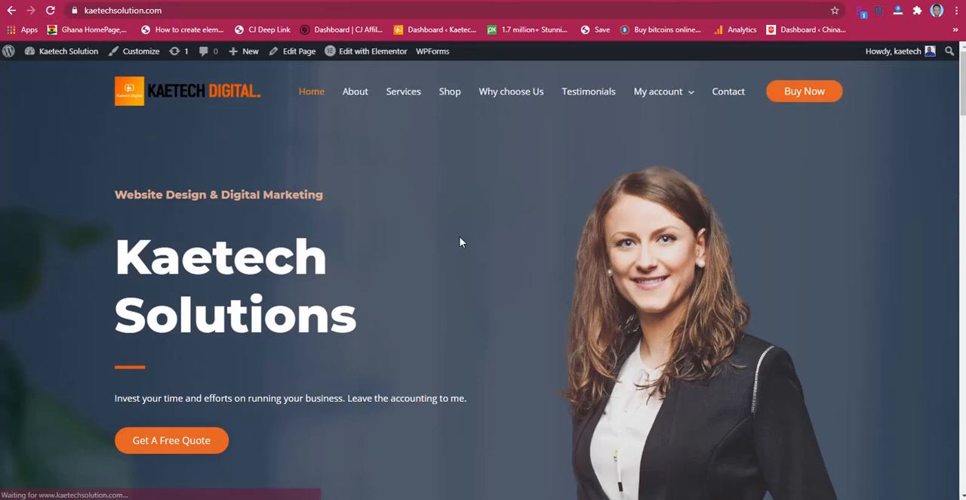
mouse_move(668, 98)
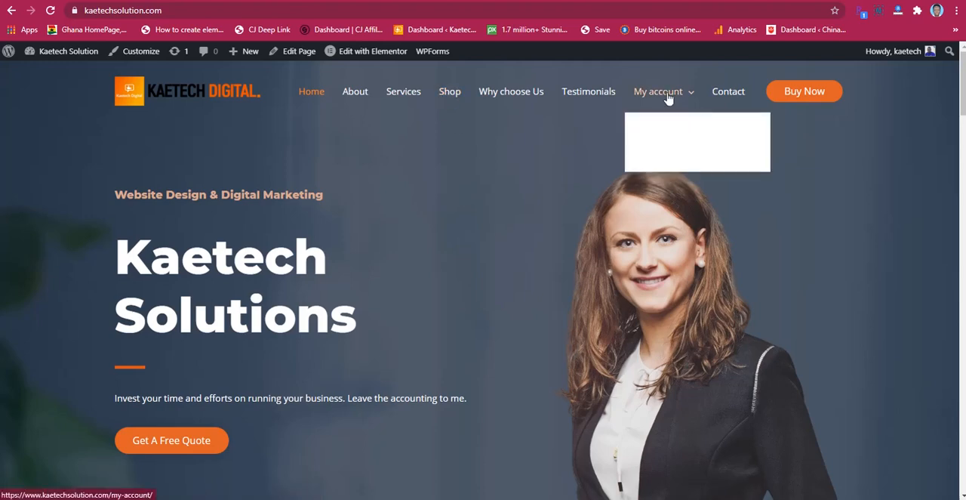
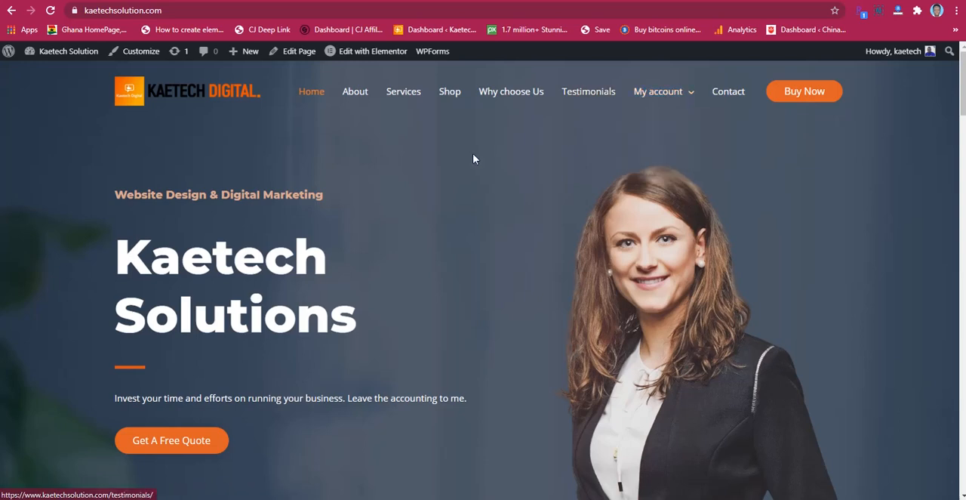
Step: Open the storefront's Shop page from the site navigation and examine the laptop product listing and page header
left_click(446, 103)
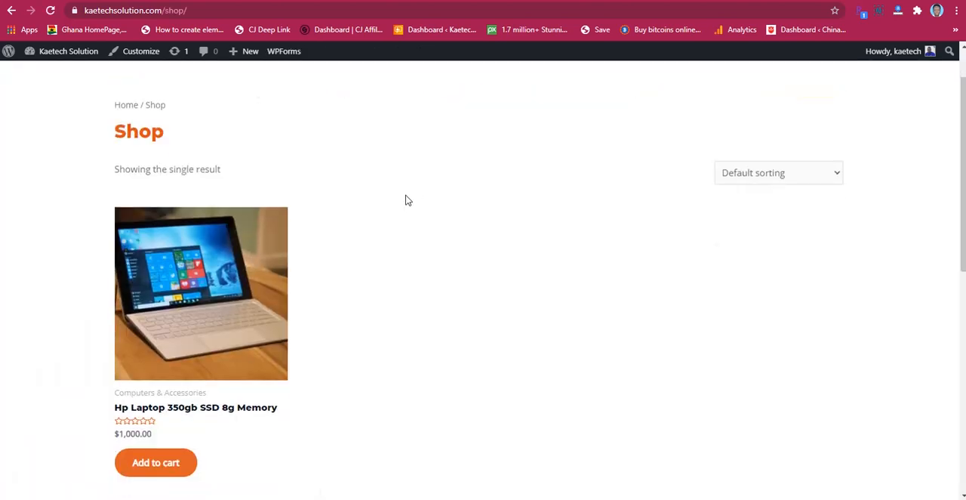
scroll(581, 238, "down", 2)
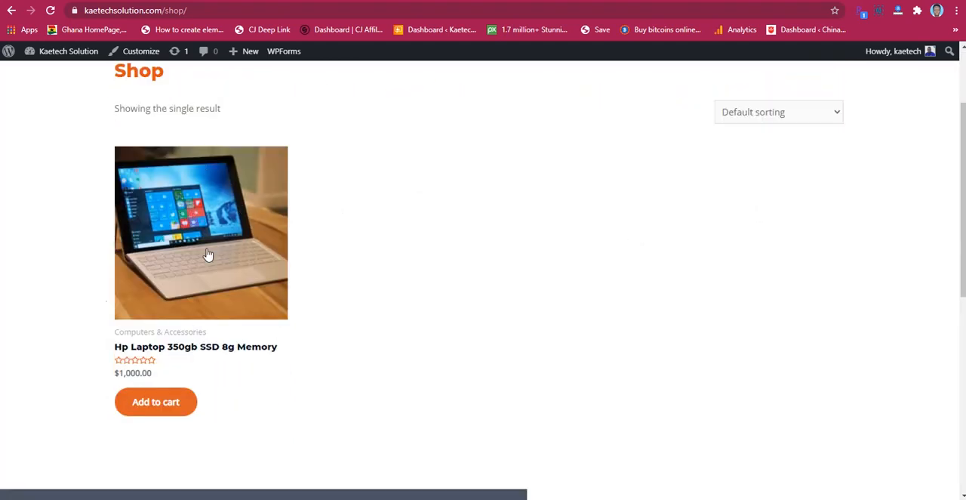
scroll(496, 212, "up", 2)
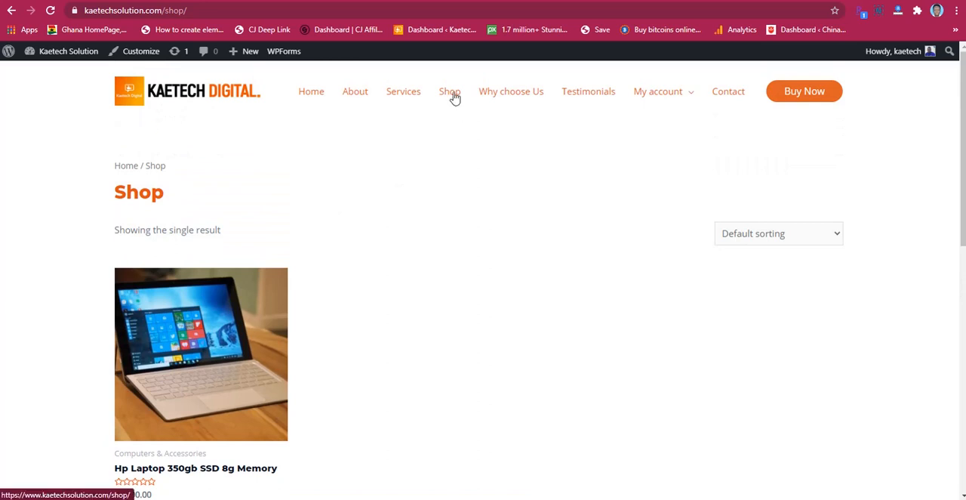
scroll(403, 205, "down", 2)
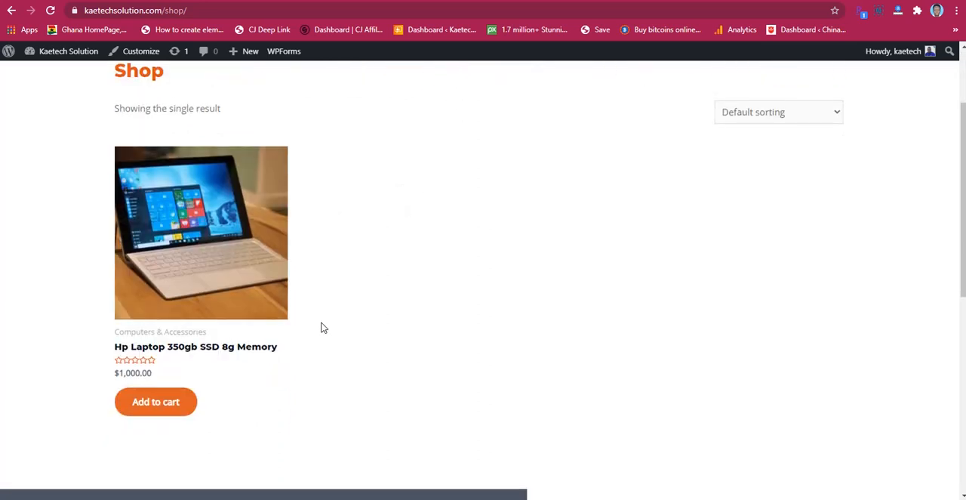
scroll(388, 318, "up", 2)
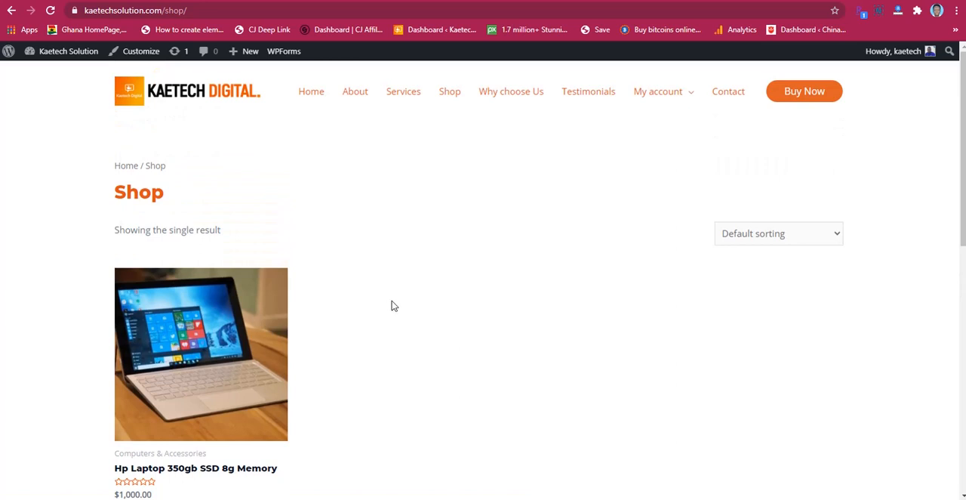
scroll(393, 305, "down", 1)
scroll(398, 301, "up", 1)
scroll(373, 314, "down", 1)
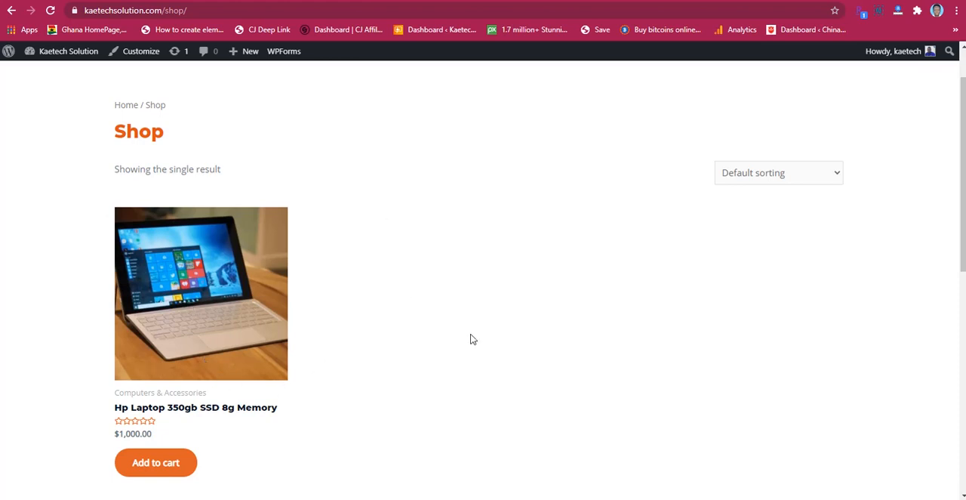
scroll(474, 344, "up", 1)
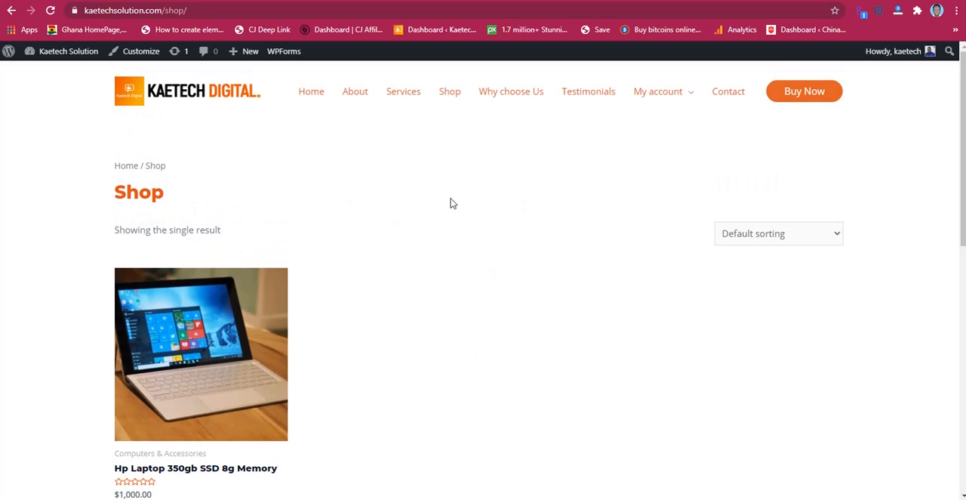
scroll(332, 276, "down", 1)
scroll(408, 274, "down", 1)
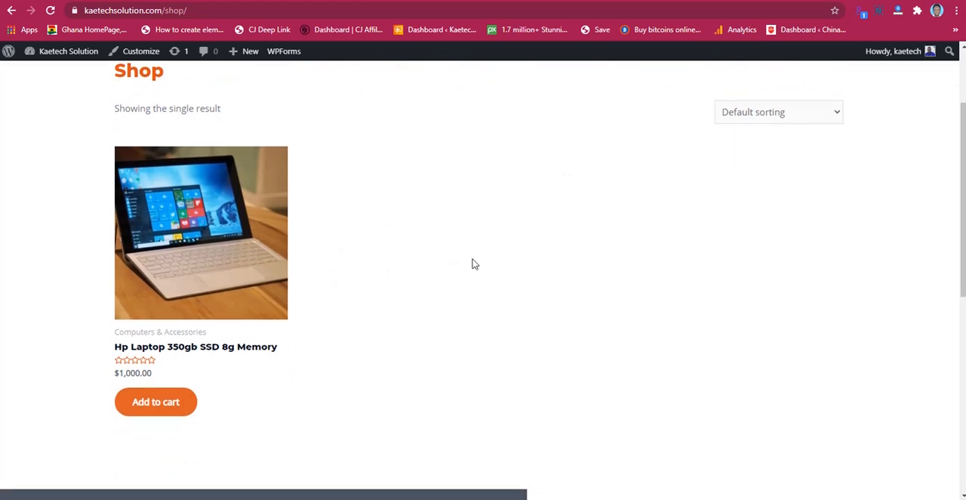
scroll(459, 297, "up", 2)
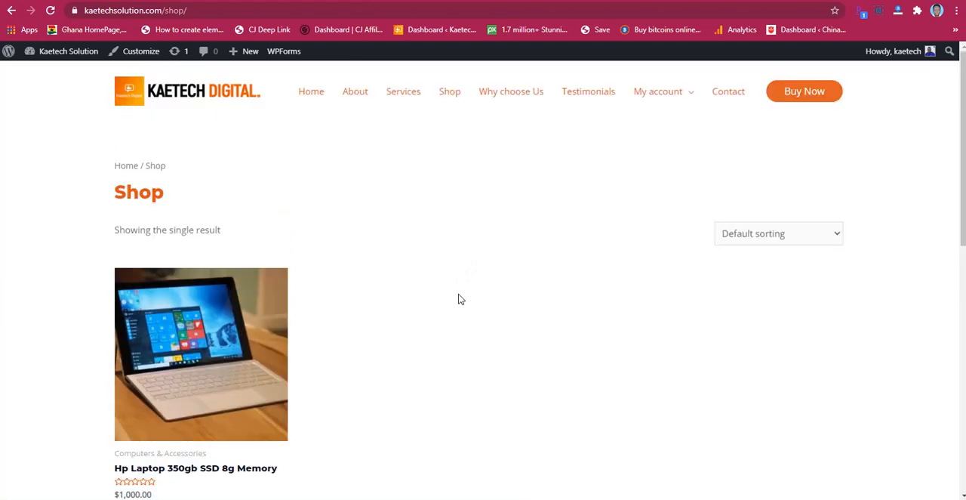